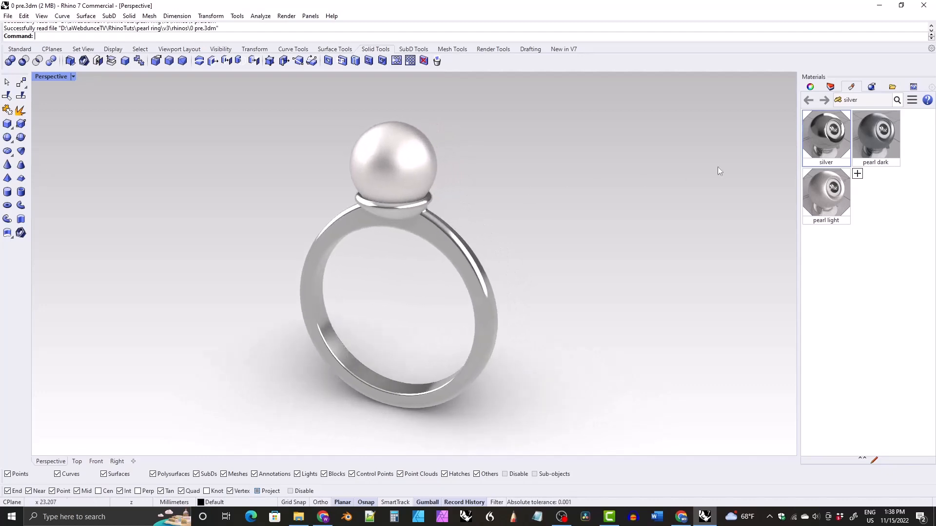
- Apply the pearl dark material to the ring's pearl
{"action": "left_click_drag", "start_coordinate": [871, 144], "coordinate": [397, 161]}
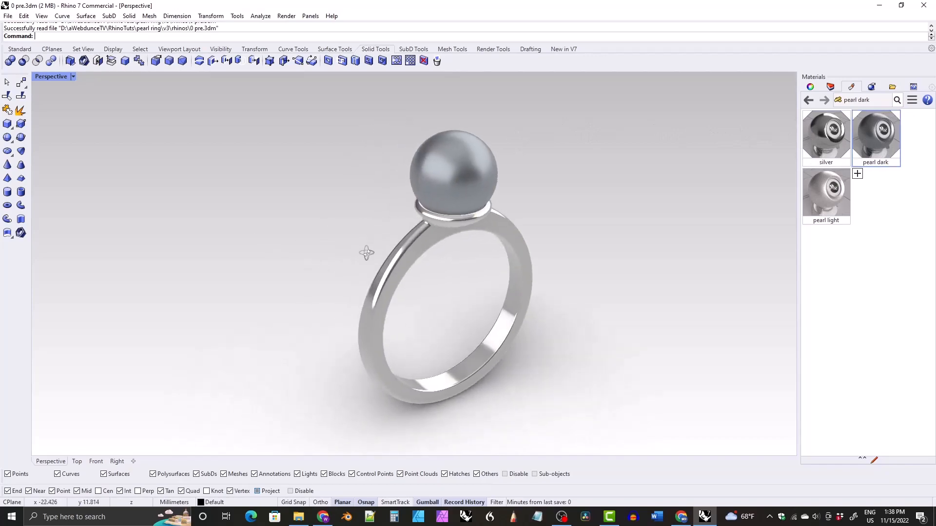
{"action": "right_click_drag", "start_coordinate": [366, 250], "coordinate": [382, 284]}
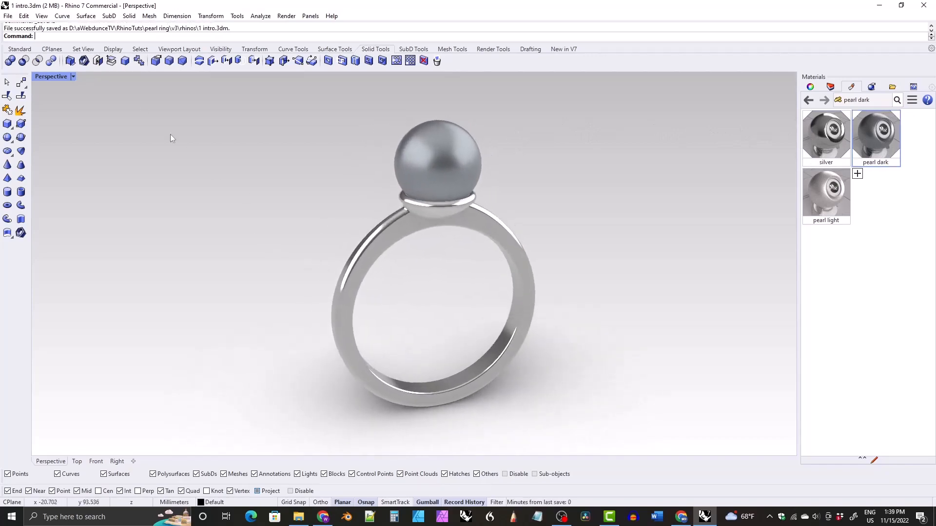
- Create a new file from the Small Objects - Millimeters template
{"action": "left_click", "coordinate": [8, 16]}
{"action": "left_click", "coordinate": [24, 28]}
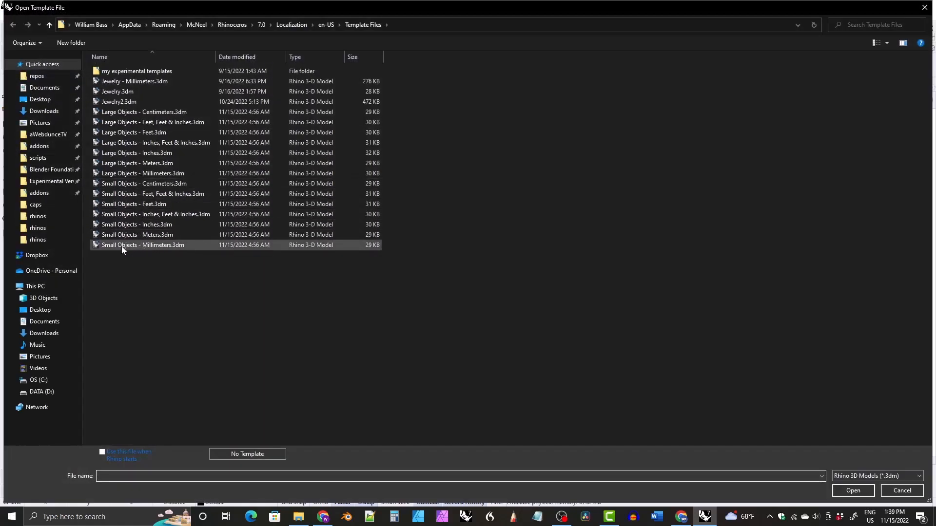
{"action": "left_click", "coordinate": [122, 246]}
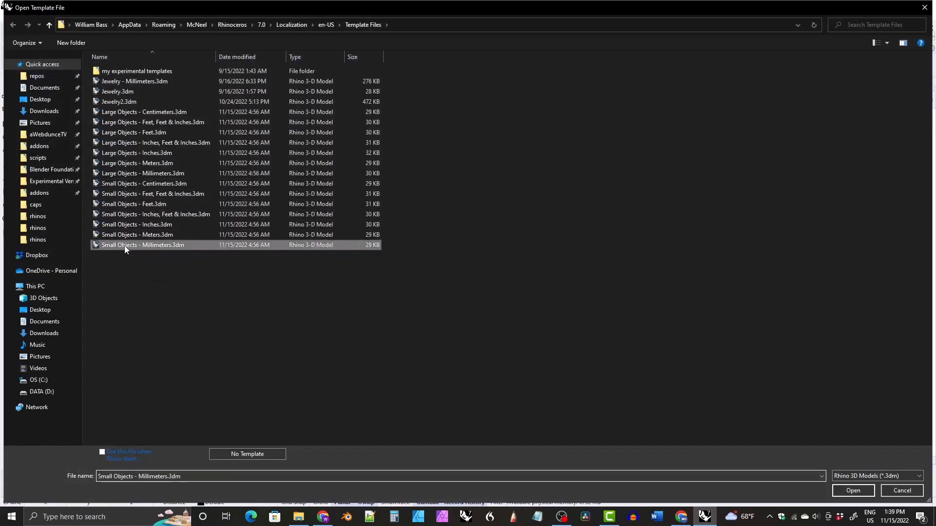
{"action": "left_click", "coordinate": [843, 491]}
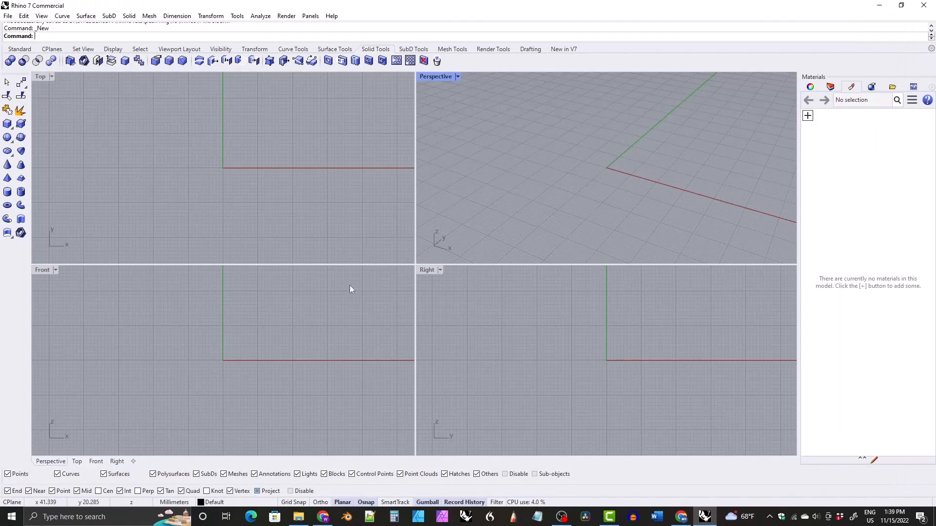
- Maximize the Front view and draw a circle of 17.32 mm diameter centred on the origin
{"action": "double_click", "coordinate": [44, 273]}
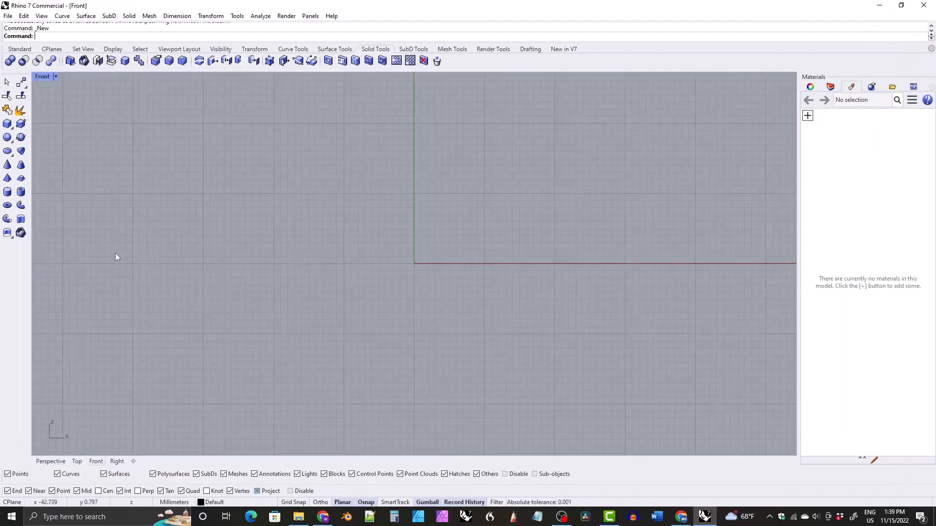
{"action": "left_click", "coordinate": [292, 50]}
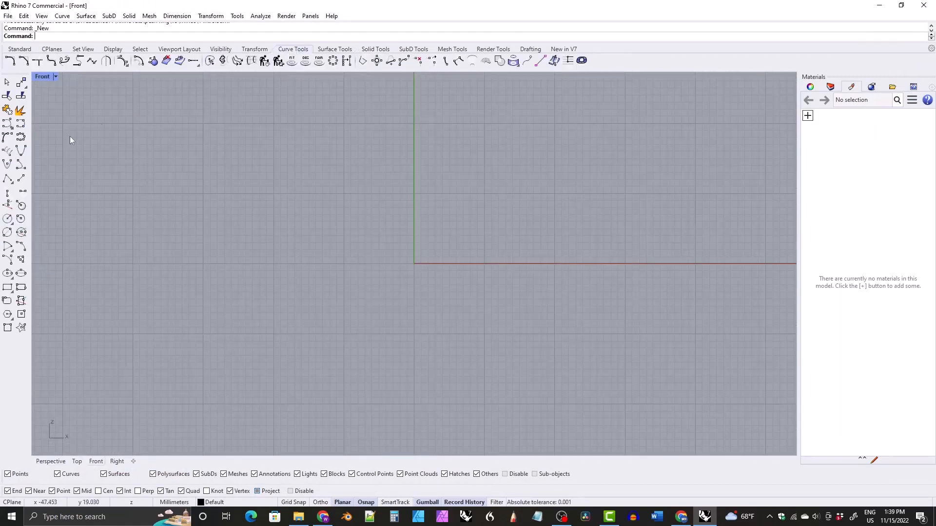
{"action": "left_click", "coordinate": [7, 219]}
{"action": "type", "text": "0"}
{"action": "key", "text": "Return"}
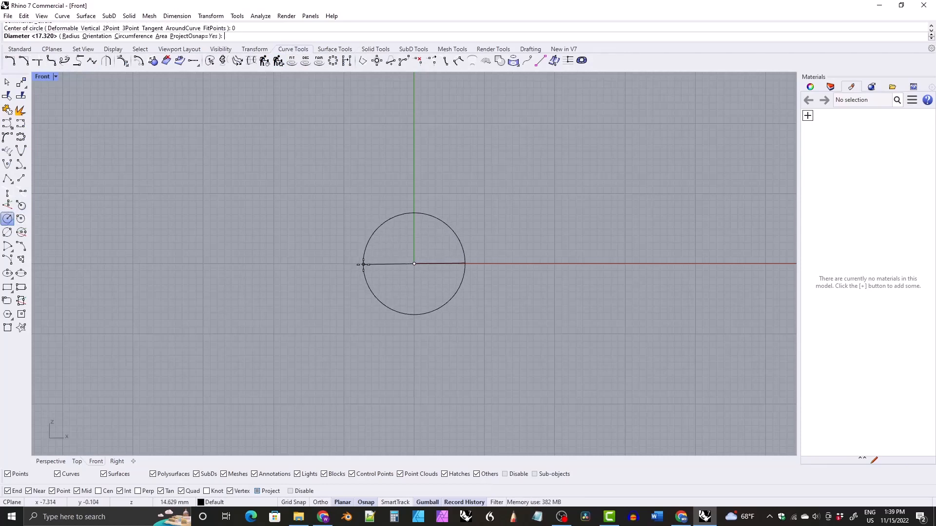
{"action": "type", "text": "17.32"}
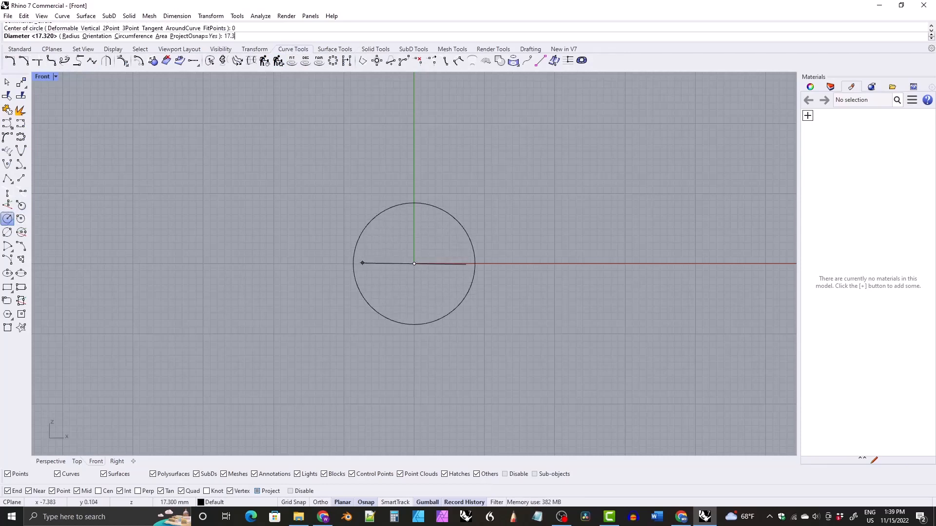
{"action": "key", "text": "Return"}
- Move the circle's seam point to its bottom quadrant
{"action": "left_click", "coordinate": [388, 318]}
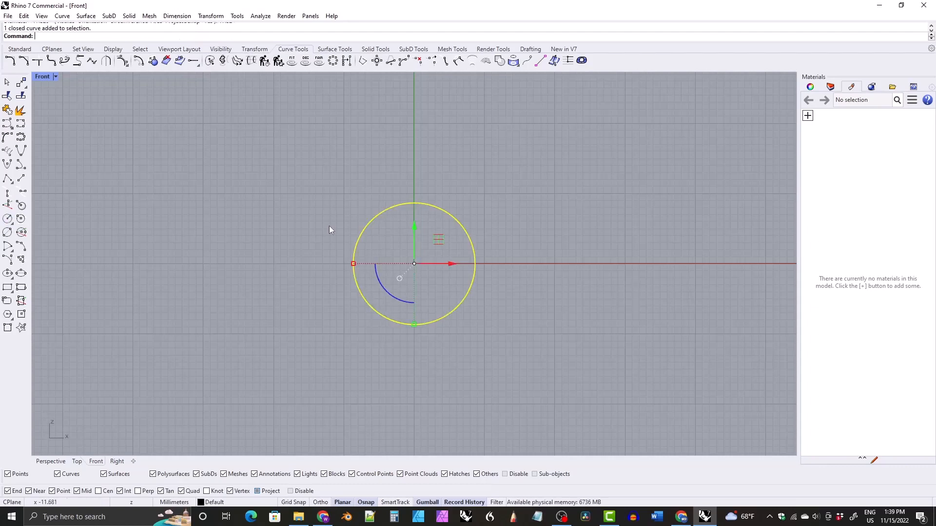
{"action": "left_click", "coordinate": [210, 59]}
{"action": "left_click_drag", "start_coordinate": [474, 266], "coordinate": [414, 325]}
{"action": "key", "text": "Return"}
{"action": "scroll", "coordinate": [411, 278], "scroll_direction": "up", "scroll_amount": 1}
{"action": "scroll", "coordinate": [411, 278], "scroll_direction": "up", "scroll_amount": 3}
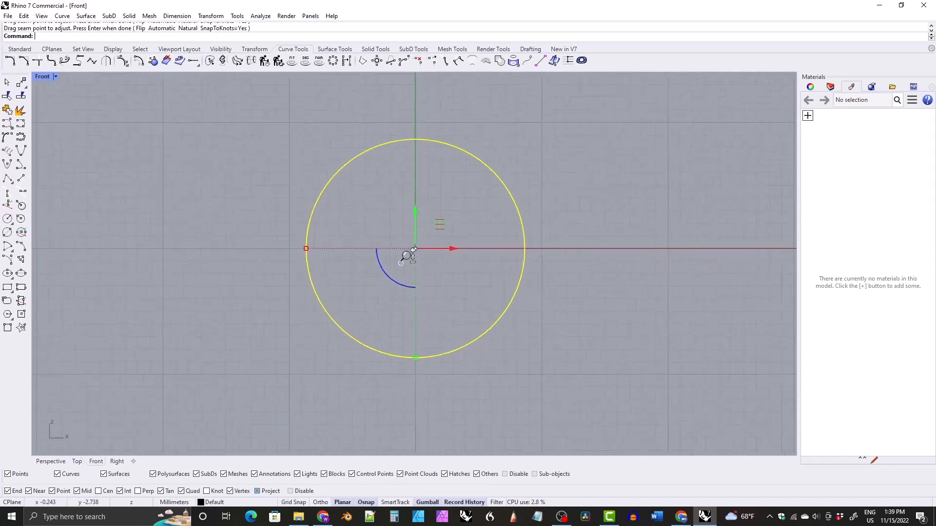
{"action": "key", "text": "Escape"}
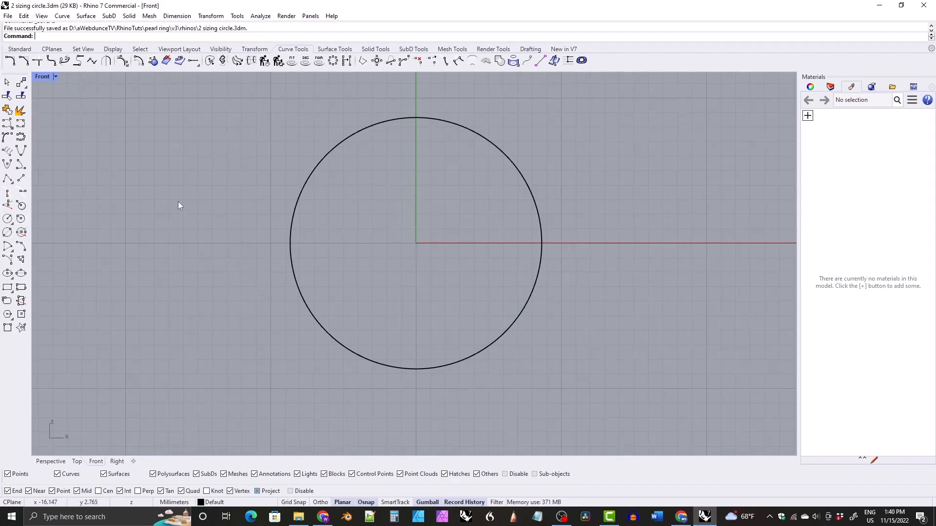
- Place a point on the circle's left quadrant and move it by -1.7 mm along the X axis
{"action": "left_click", "coordinate": [19, 49]}
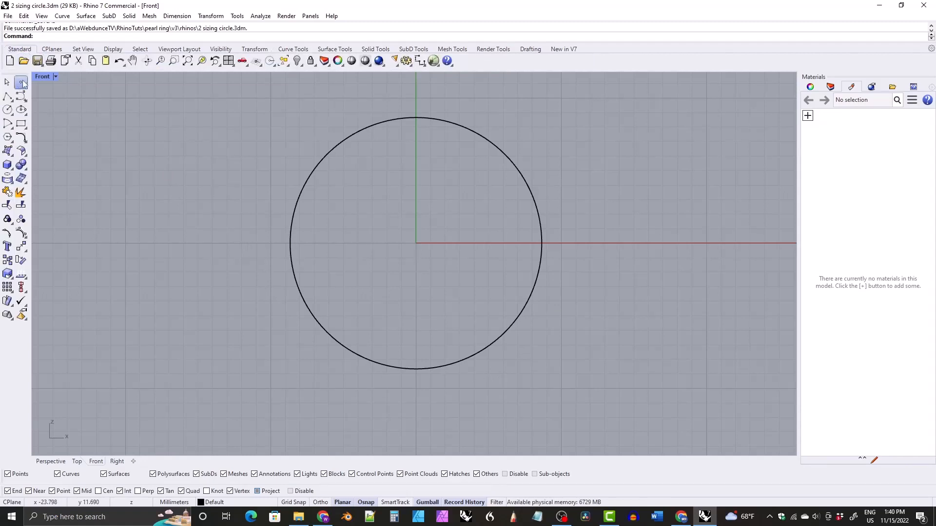
{"action": "left_click", "coordinate": [22, 83]}
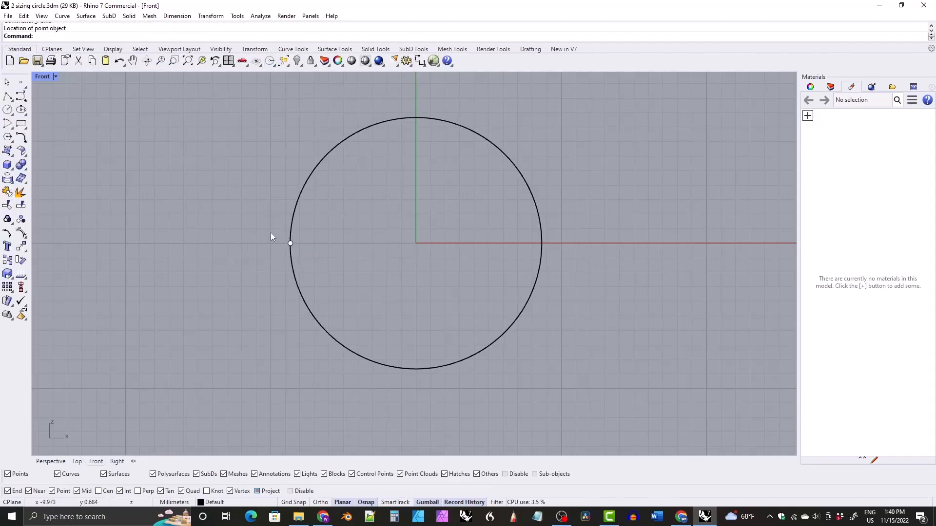
{"action": "left_click", "coordinate": [271, 237]}
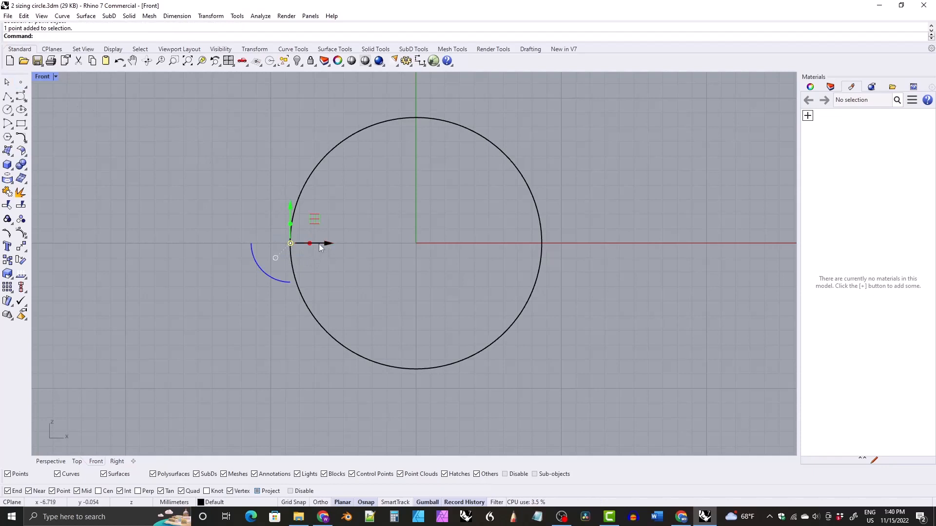
{"action": "left_click", "coordinate": [326, 244]}
{"action": "type", "text": "-"}
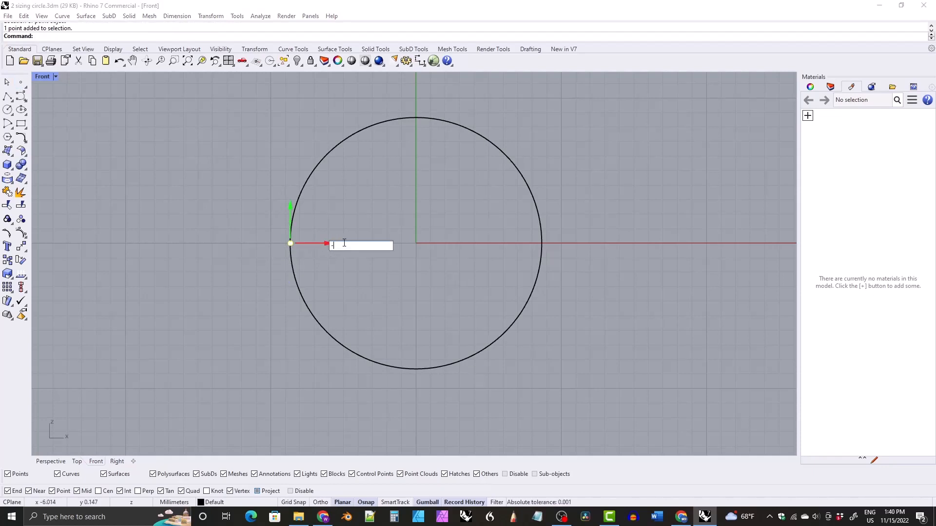
{"action": "type", "text": "1.7"}
{"action": "key", "text": "Return"}
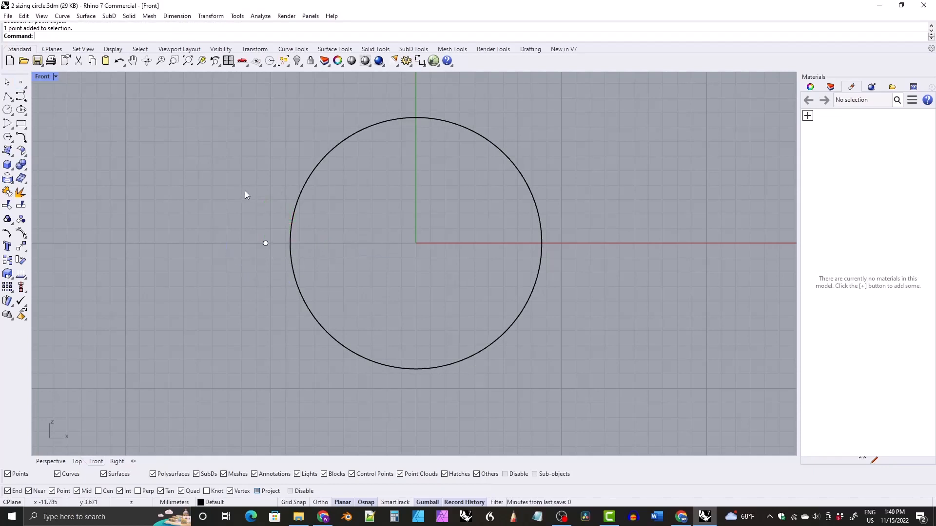
- Draw a 180-degree arc around the circle's lower half, centred on the origin and starting at the offset point
{"action": "left_click", "coordinate": [8, 123]}
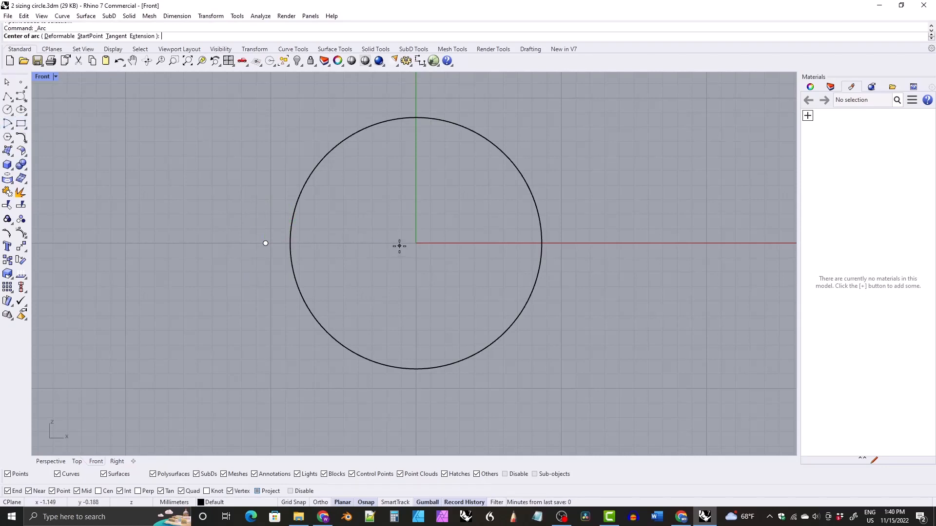
{"action": "type", "text": "0"}
{"action": "key", "text": "Return"}
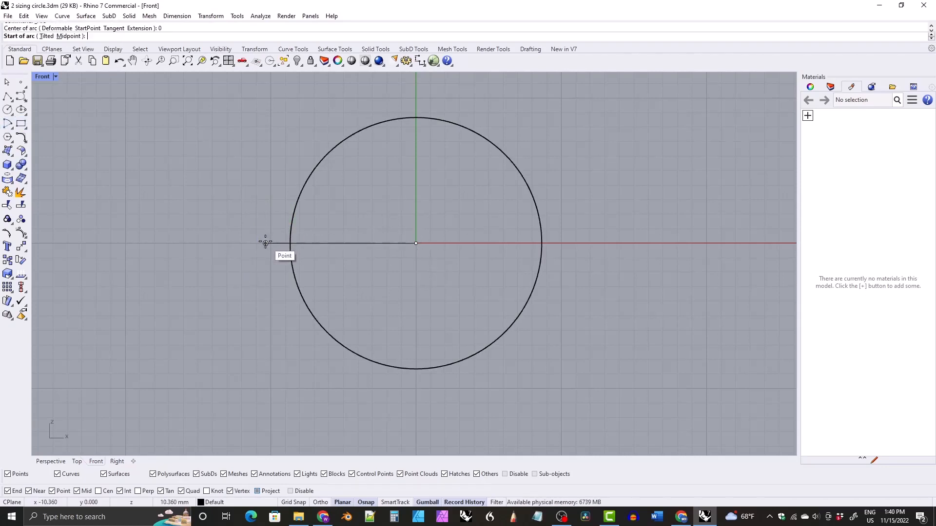
{"action": "left_click", "coordinate": [265, 244]}
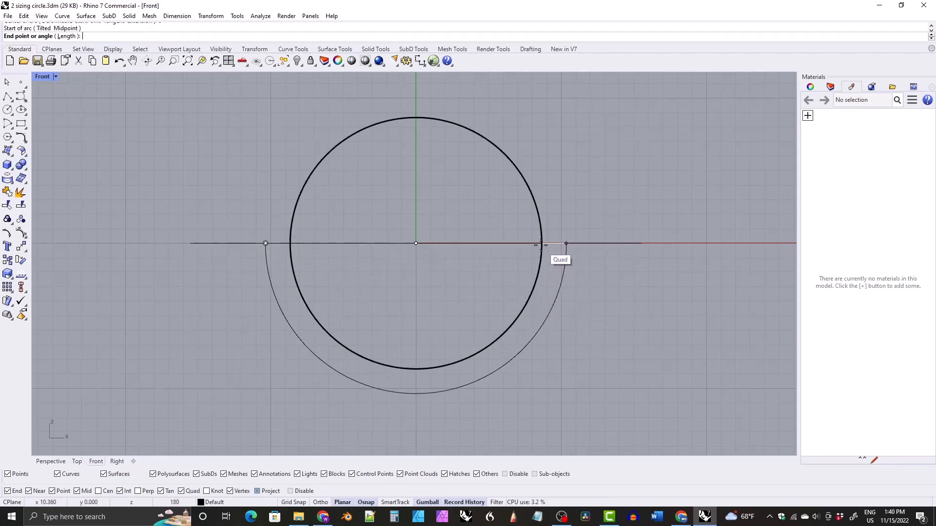
{"action": "left_click", "coordinate": [541, 244]}
{"action": "right_click_drag", "start_coordinate": [474, 255], "coordinate": [481, 265]}
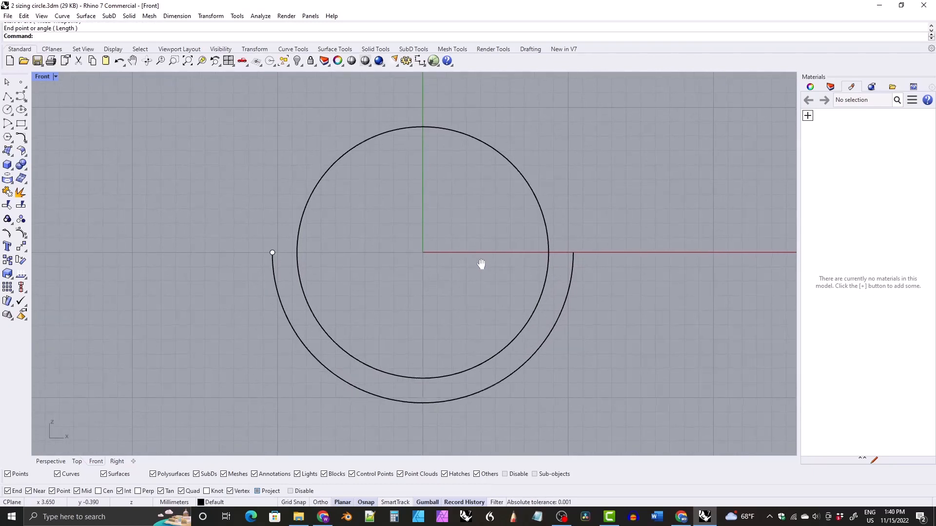
- Delete the helper point at the left end of the bottom arc
{"action": "left_click_drag", "start_coordinate": [249, 240], "coordinate": [286, 267]}
{"action": "mouse_move", "coordinate": [414, 232]}
{"action": "right_mouse_down"}
{"action": "mouse_move", "coordinate": [418, 240]}
{"action": "mouse_move", "coordinate": [414, 231]}
{"action": "mouse_move", "coordinate": [410, 238]}
{"action": "right_mouse_up"}
{"action": "key", "text": "Delete"}
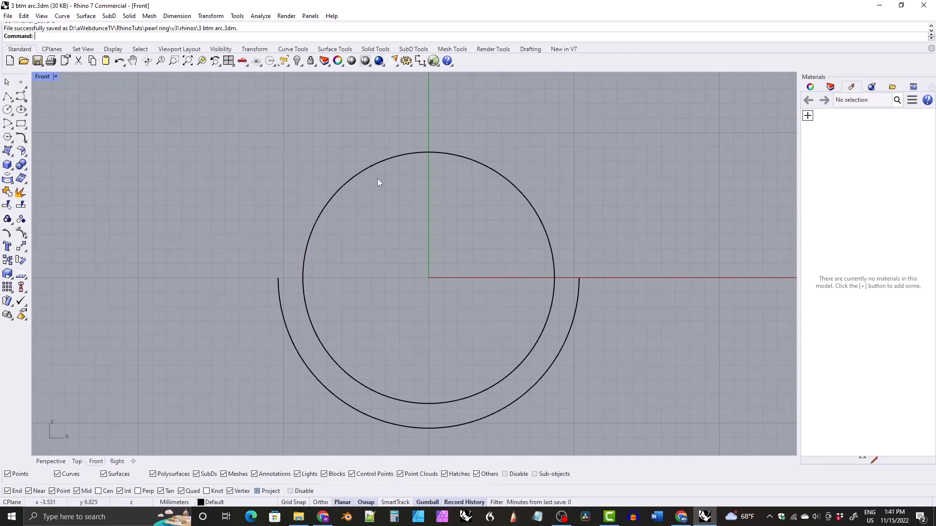
- Draw a quarter arc centred on the origin from the bottom arc's left end up to the vertical axis
{"action": "right_click_drag", "start_coordinate": [378, 183], "coordinate": [380, 199]}
{"action": "left_click", "coordinate": [294, 50]}
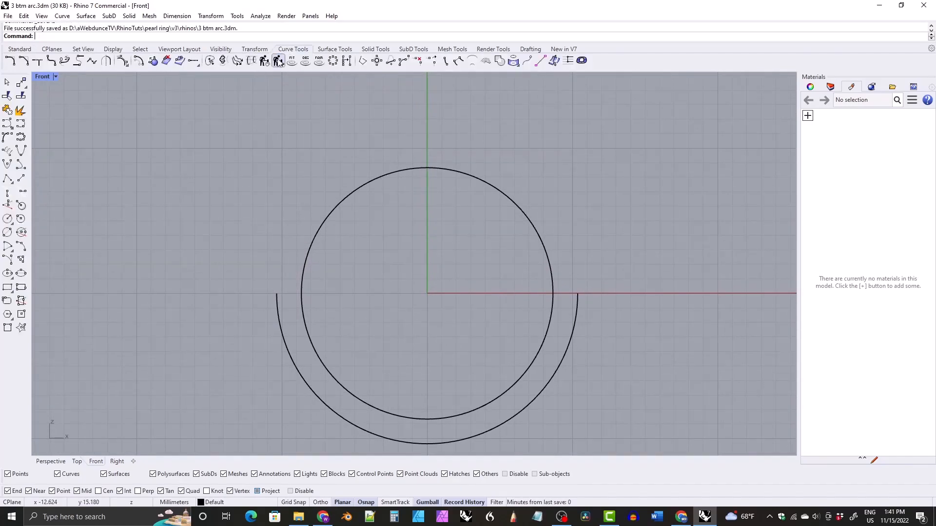
{"action": "left_click", "coordinate": [8, 247]}
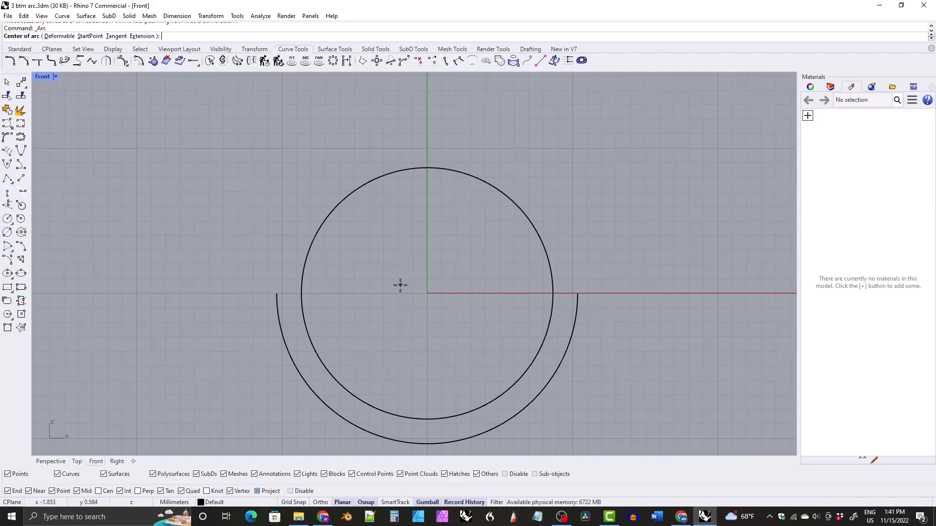
{"action": "type", "text": "0"}
{"action": "key", "text": "Return"}
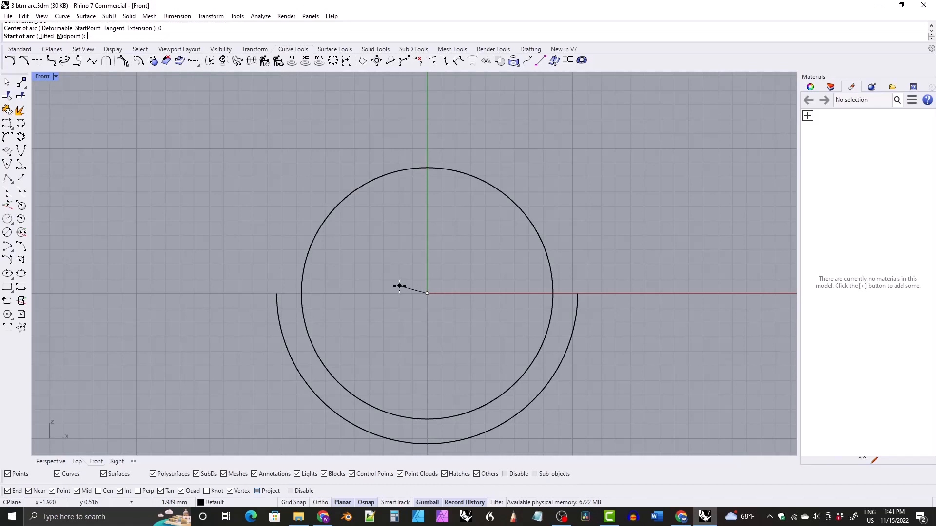
{"action": "left_click", "coordinate": [276, 291]}
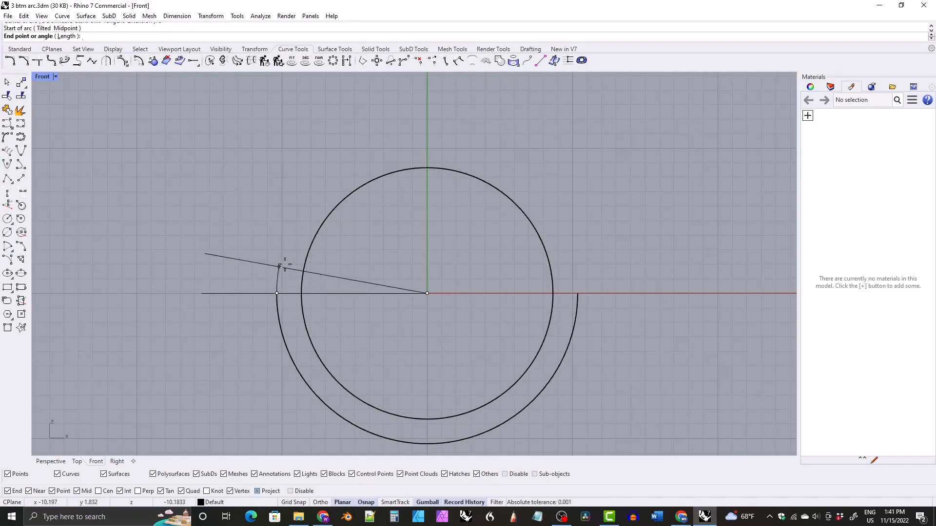
{"action": "left_click", "coordinate": [427, 168]}
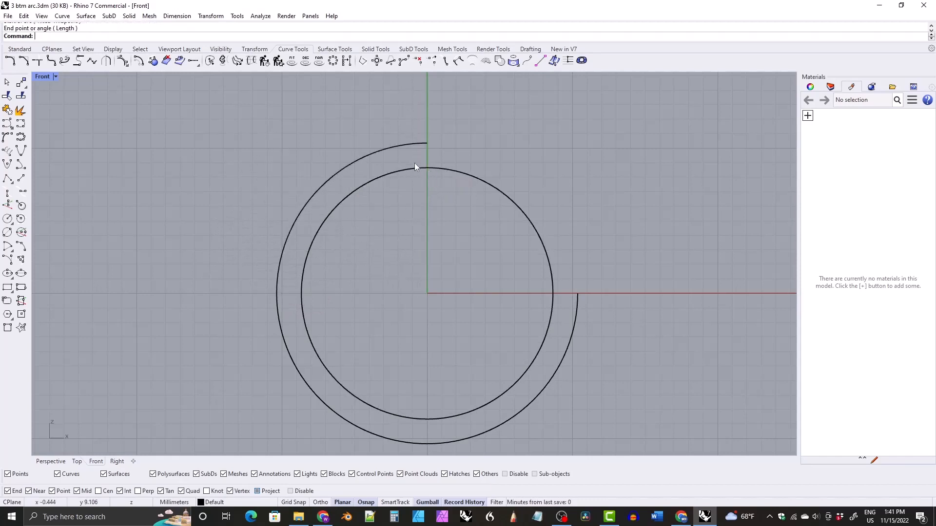
- Show the quarter arc's control points and raise its top end point slightly along the vertical axis
{"action": "left_click", "coordinate": [345, 170]}
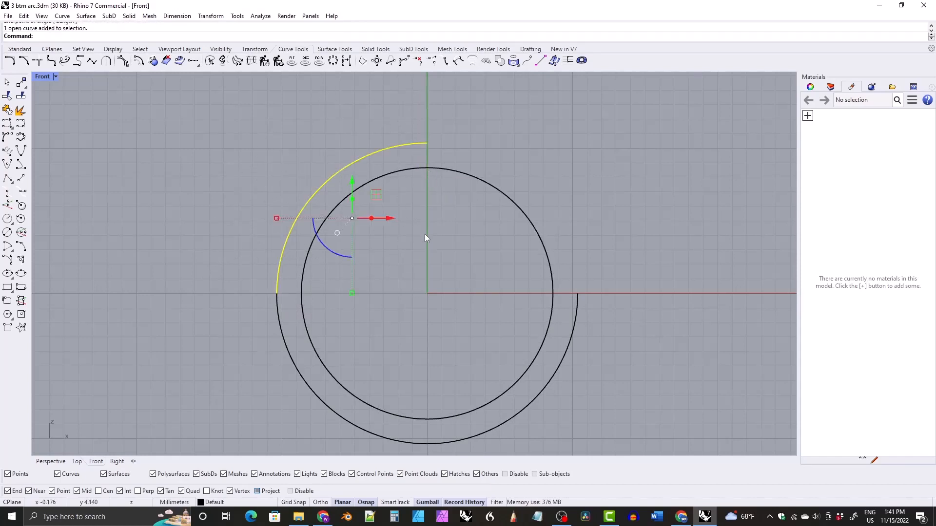
{"action": "right_click_drag", "start_coordinate": [429, 183], "coordinate": [426, 189]}
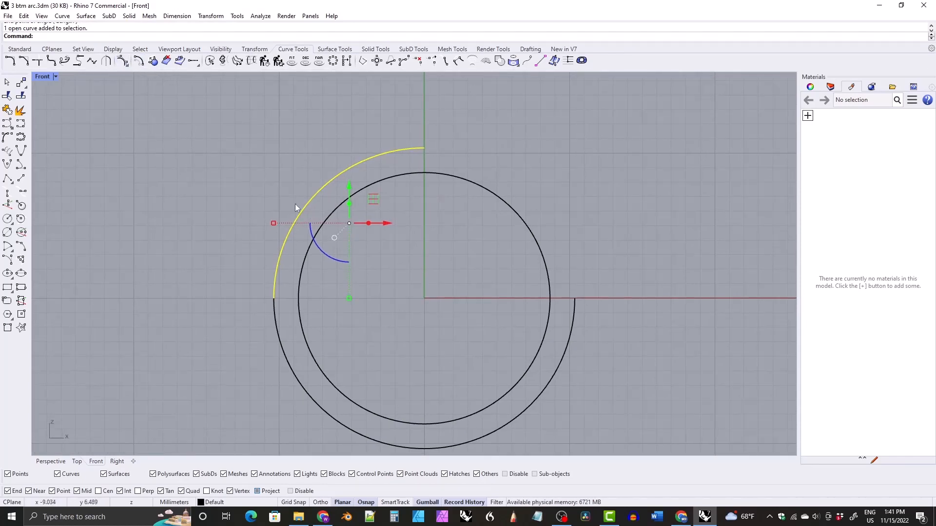
{"action": "left_click", "coordinate": [122, 60]}
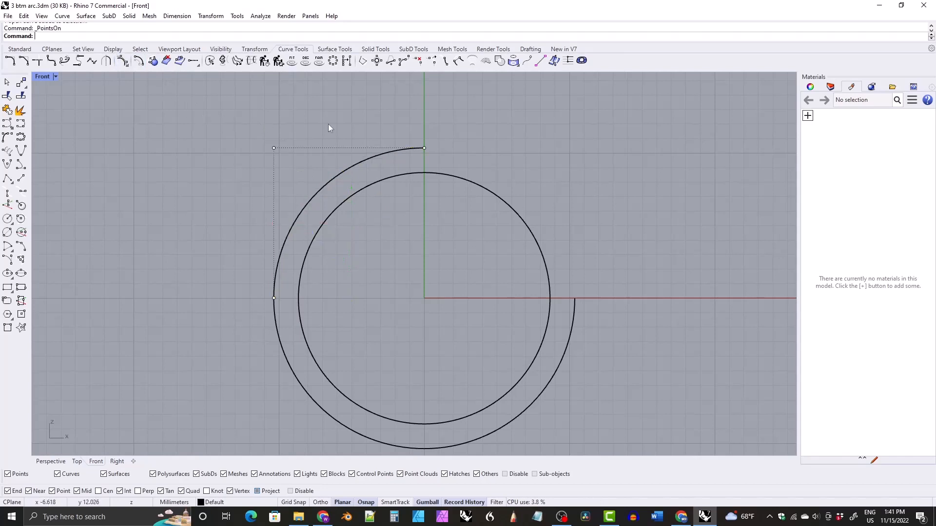
{"action": "left_click", "coordinate": [424, 148]}
{"action": "right_click_drag", "start_coordinate": [419, 118], "coordinate": [422, 136]}
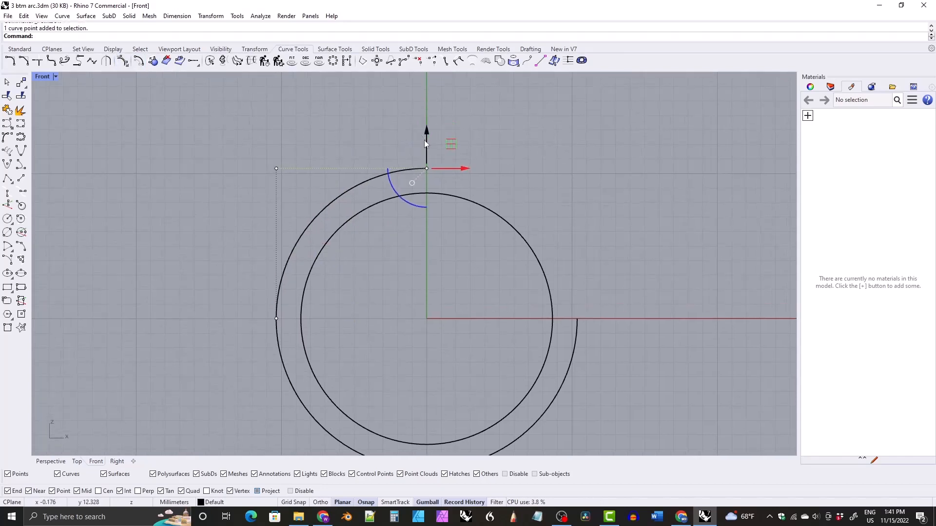
{"action": "left_click_drag", "start_coordinate": [424, 139], "coordinate": [426, 129]}
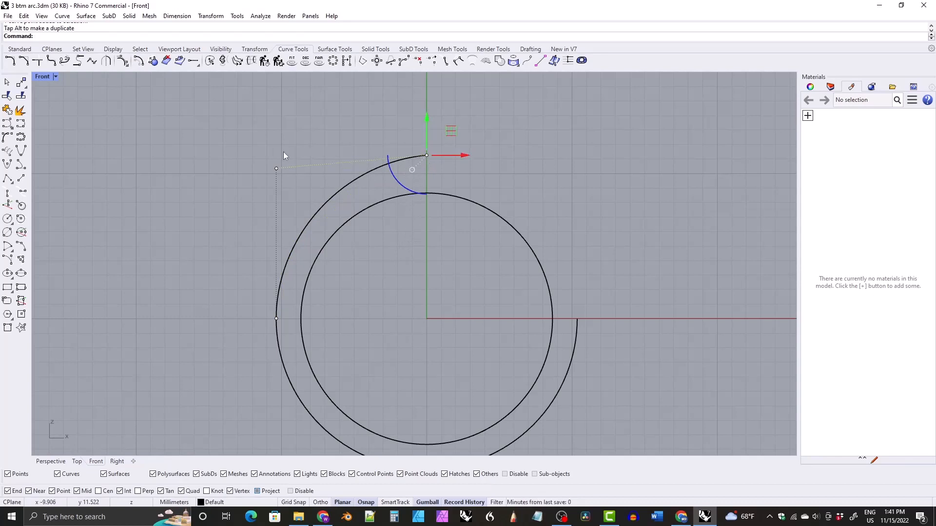
{"action": "mouse_move", "coordinate": [427, 117]}
{"action": "left_mouse_down"}
{"action": "mouse_move", "coordinate": [423, 128]}
{"action": "mouse_move", "coordinate": [422, 113]}
{"action": "left_mouse_up"}
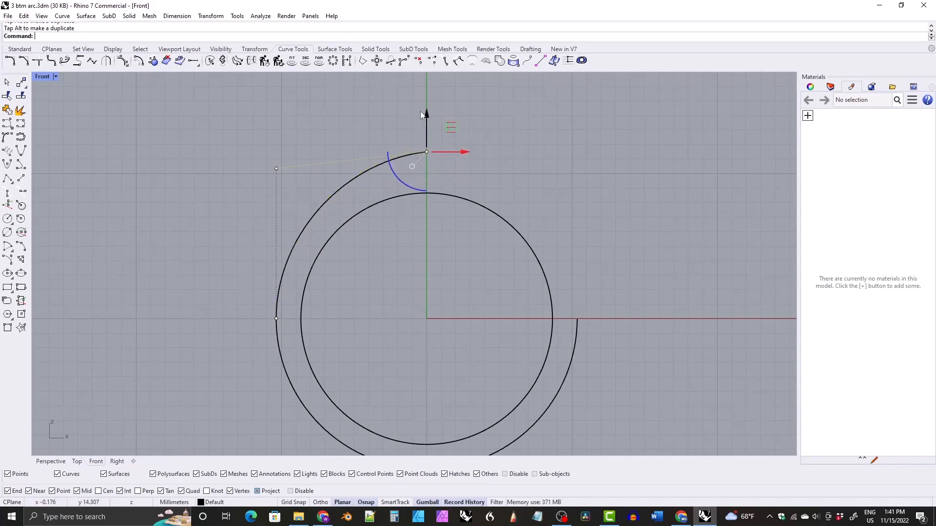
{"action": "key", "text": "Escape"}
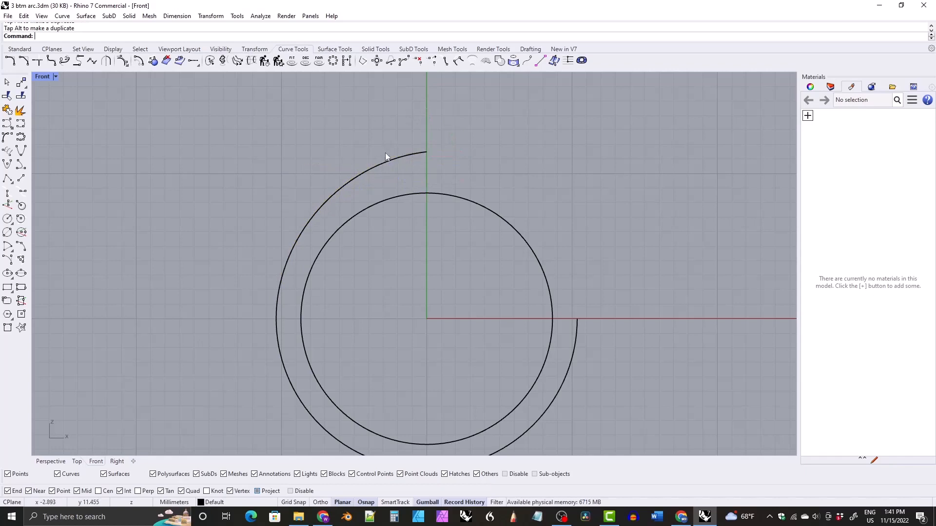
- Mirror the left quarter arc across the vertical axis through the origin to form the right shoulder
{"action": "left_click", "coordinate": [389, 162]}
{"action": "type", "text": "mm"}
{"action": "key", "text": "Return"}
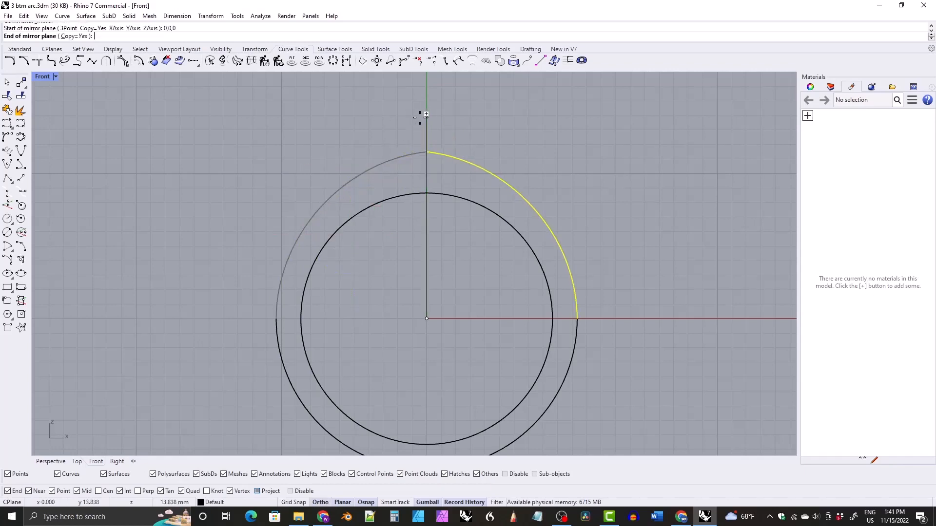
{"action": "left_click", "coordinate": [420, 117], "text": "shift"}
- Show the left shoulder arc's control points and lower its top end point slightly along the vertical axis
{"action": "key", "text": "F10"}
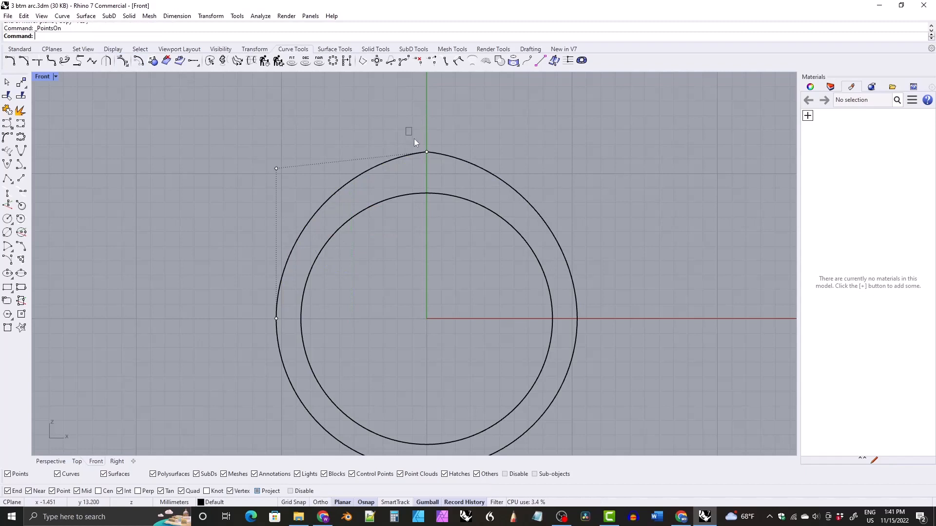
{"action": "left_click", "coordinate": [426, 151]}
{"action": "left_click_drag", "start_coordinate": [425, 123], "coordinate": [425, 115]}
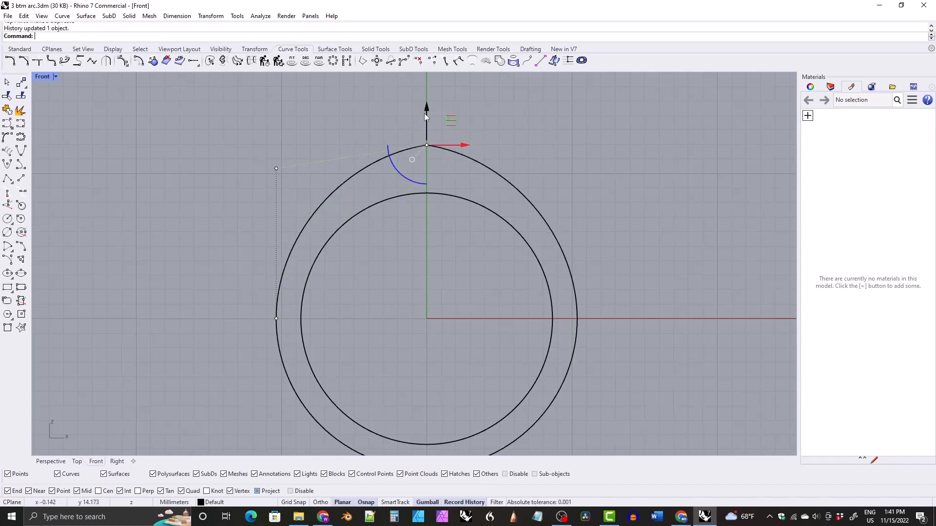
{"action": "key", "text": "ctrl+z"}
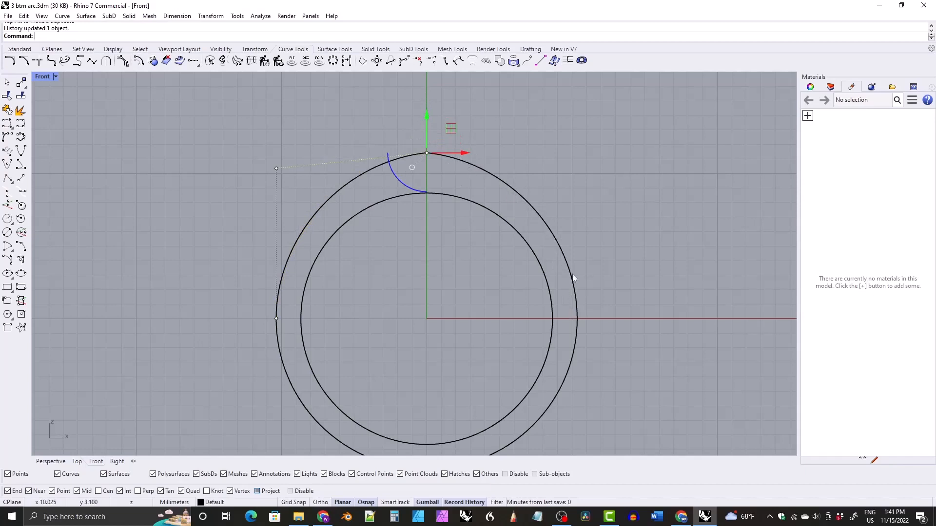
{"action": "left_click_drag", "start_coordinate": [424, 119], "coordinate": [421, 125]}
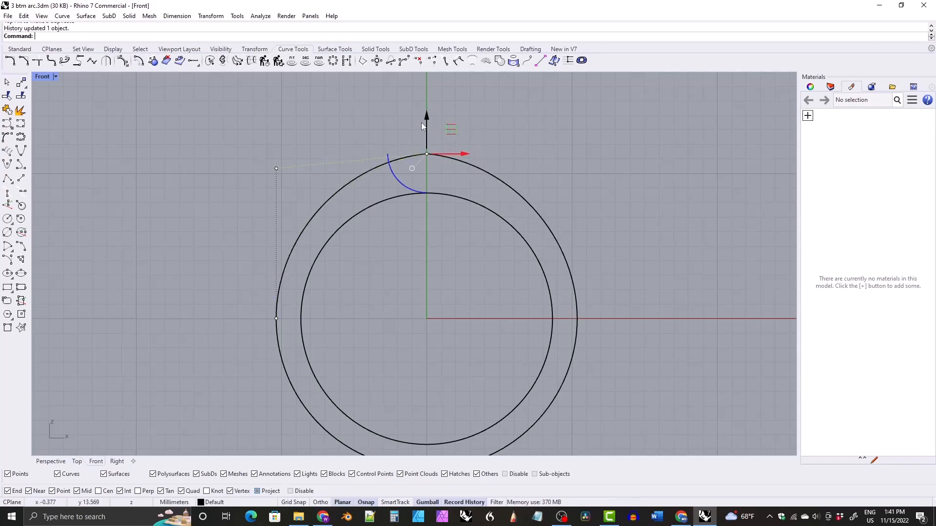
{"action": "key", "text": "Escape"}
{"action": "key", "text": "Escape"}
{"action": "right_click_drag", "start_coordinate": [423, 186], "coordinate": [430, 173]}
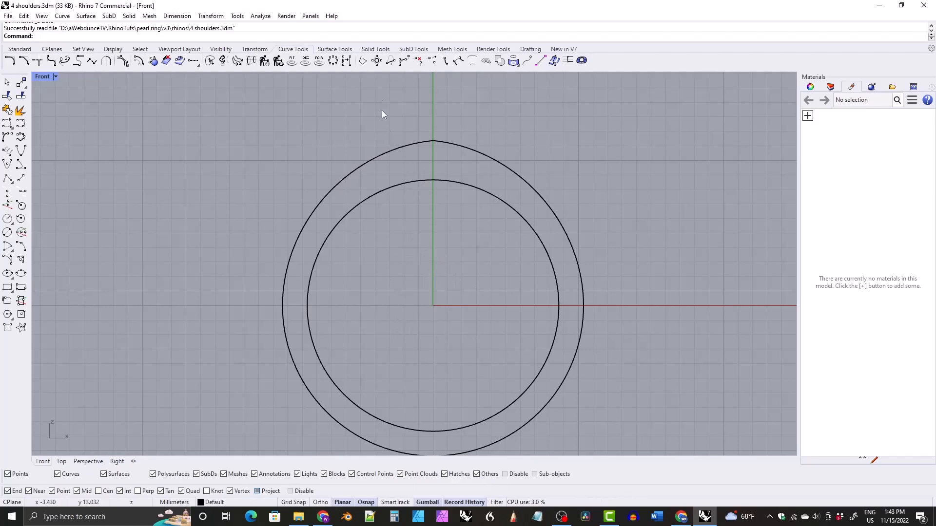
- Create a solid sphere with an 8 mm diameter centred on the origin for the pearl
{"action": "left_click", "coordinate": [375, 49]}
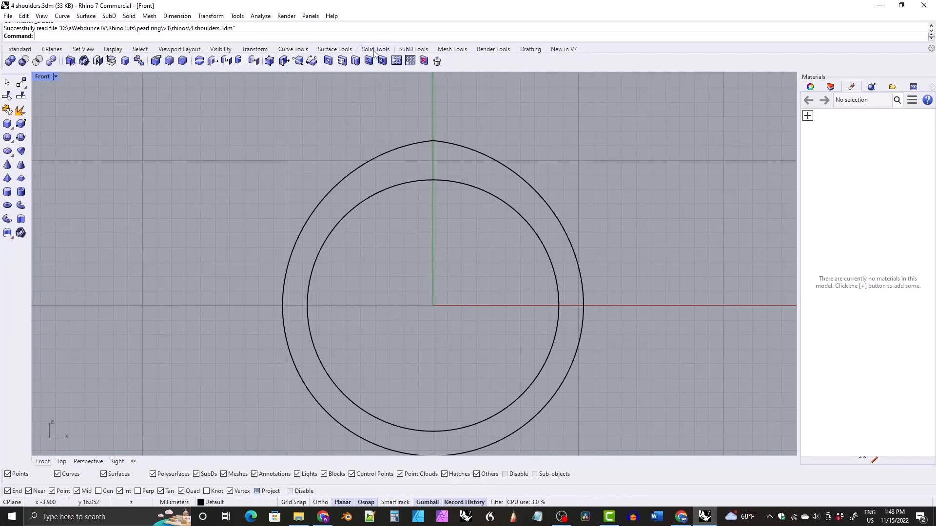
{"action": "left_click", "coordinate": [8, 137]}
{"action": "type", "text": "0"}
{"action": "key", "text": "Return"}
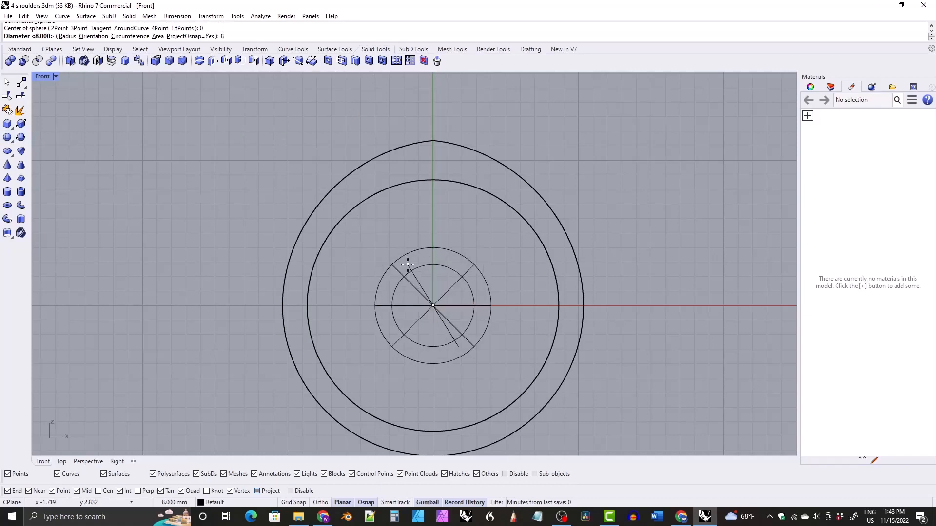
{"action": "type", "text": "8"}
{"action": "key", "text": "Return"}
{"action": "right_click_drag", "start_coordinate": [411, 267], "coordinate": [424, 241]}
{"action": "scroll", "coordinate": [408, 244], "scroll_direction": "up", "scroll_amount": 1}
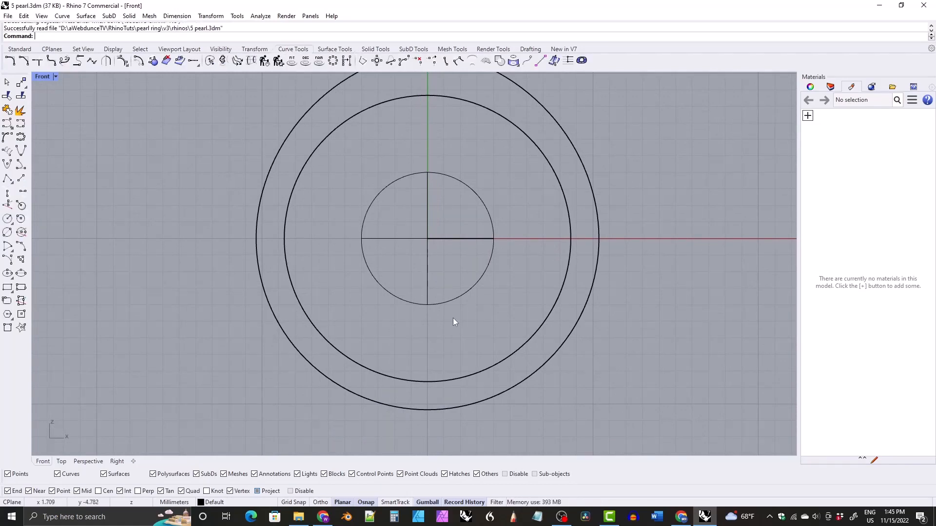
- Draw a horizontal line just below the sphere's centre, extending past both sides of the sphere
{"action": "left_click", "coordinate": [22, 178]}
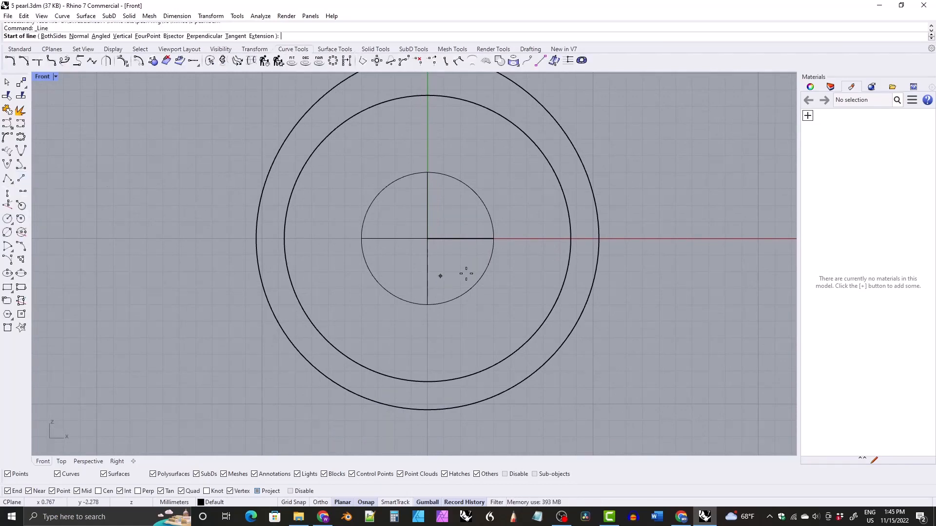
{"action": "left_click", "coordinate": [507, 250]}
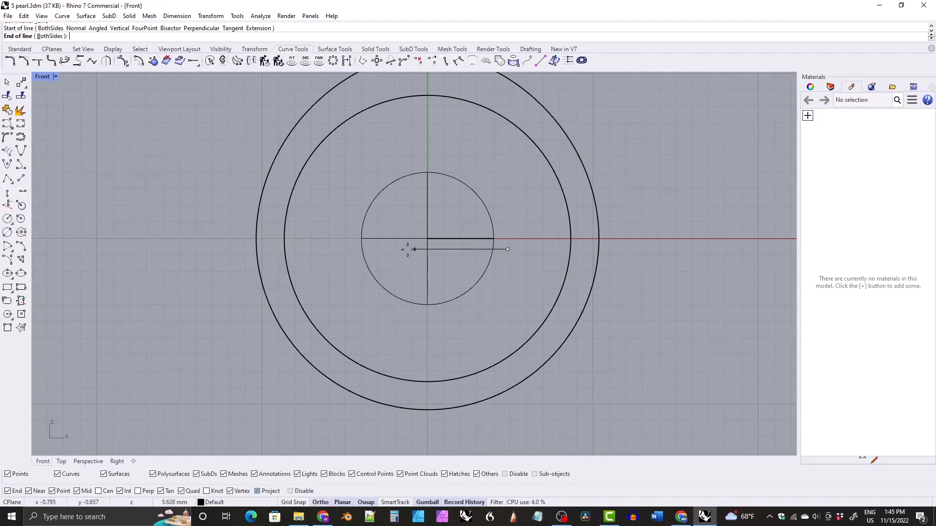
{"action": "left_click", "coordinate": [342, 249]}
- Move the horizontal line straight down to the sphere's lowest point
{"action": "left_click", "coordinate": [406, 252]}
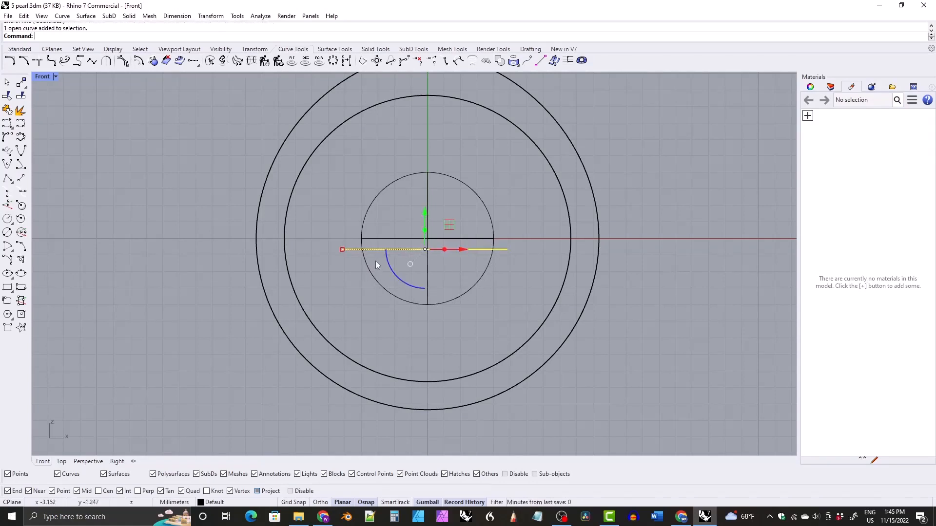
{"action": "mouse_move", "coordinate": [422, 215]}
{"action": "left_mouse_down"}
{"action": "mouse_move", "coordinate": [423, 243]}
{"action": "mouse_move", "coordinate": [423, 220]}
{"action": "left_mouse_up"}
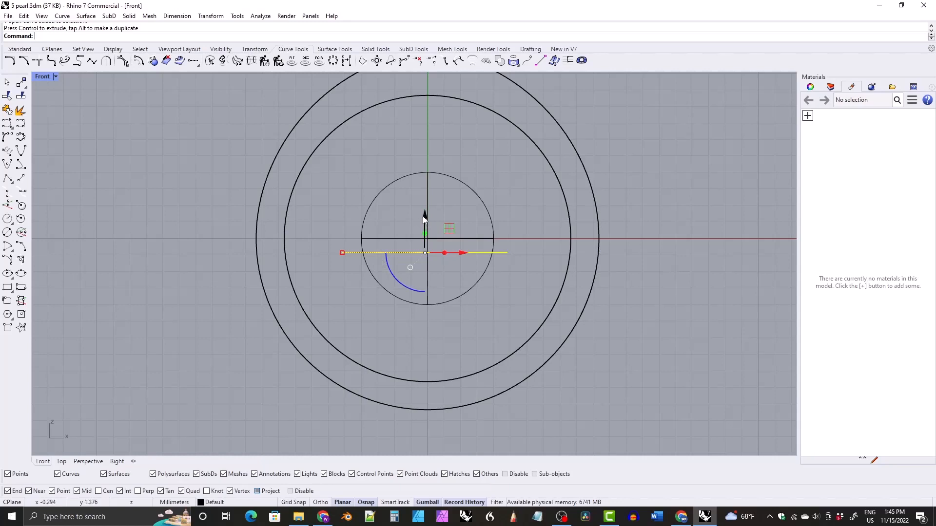
{"action": "left_click_drag", "start_coordinate": [425, 217], "coordinate": [428, 252]}
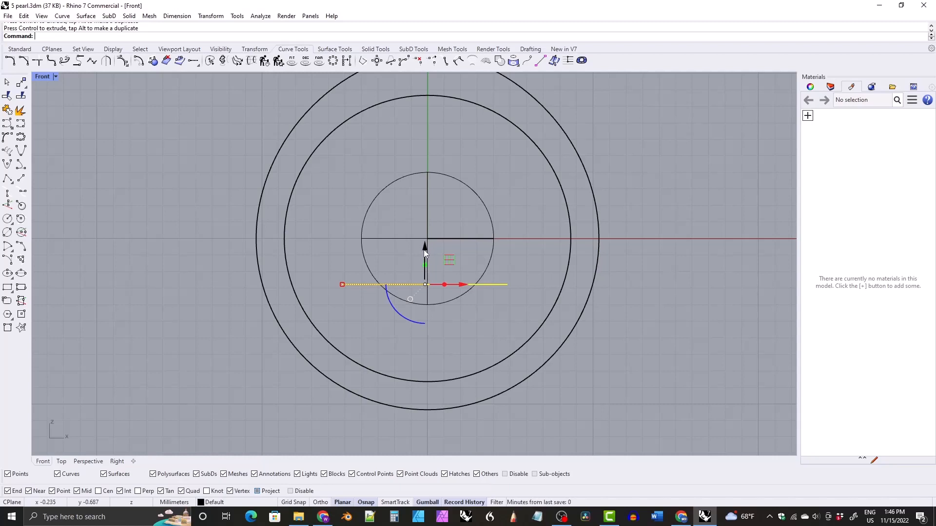
{"action": "left_click_drag", "start_coordinate": [423, 251], "coordinate": [424, 269]}
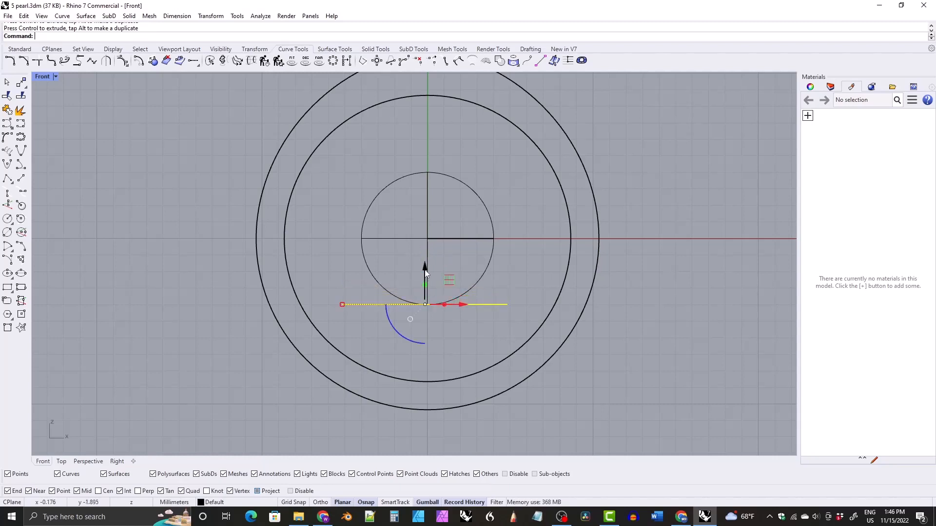
- Move the horizontal line up by exactly 1.3 mm from the sphere's lowest point
{"action": "left_click", "coordinate": [424, 268]}
{"action": "type", "text": "1"}
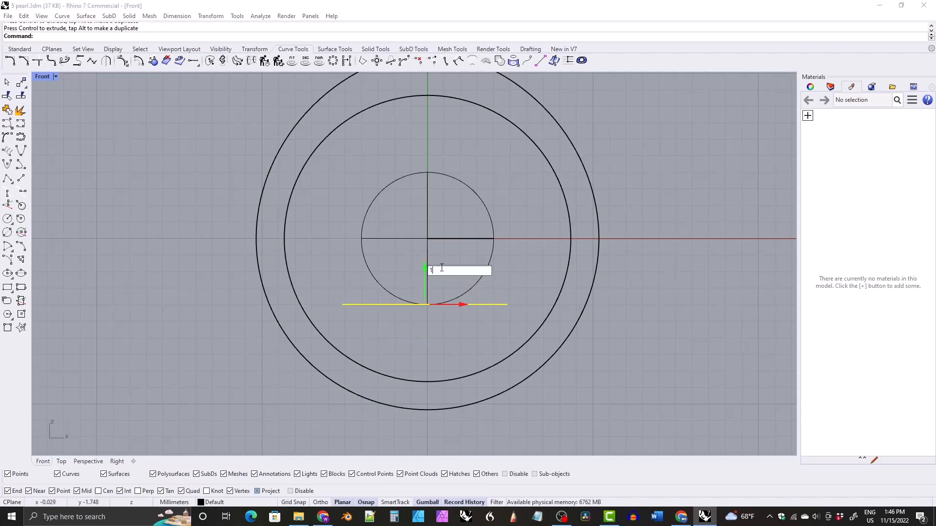
{"action": "type", "text": ".3"}
{"action": "key", "text": "Return"}
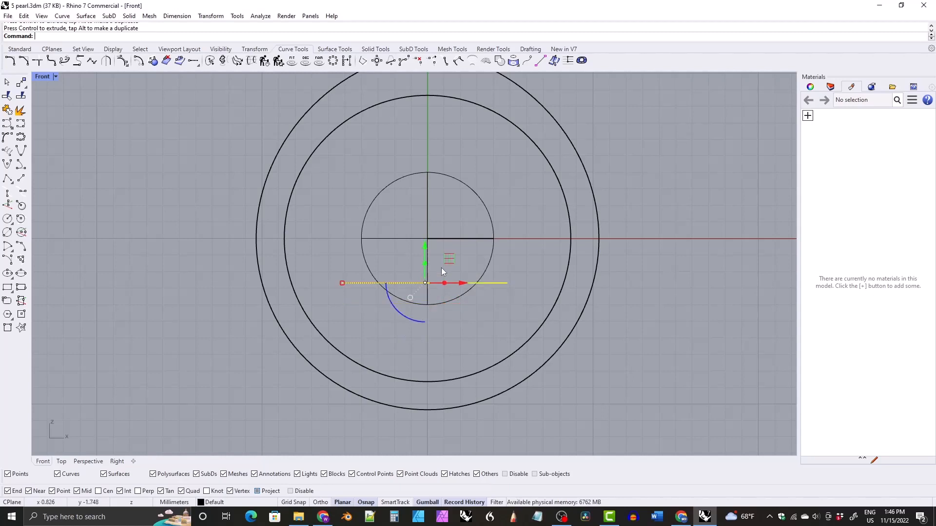
- Duplicate the sphere in place and split the copy with the horizontal line
{"action": "left_click", "coordinate": [377, 201]}
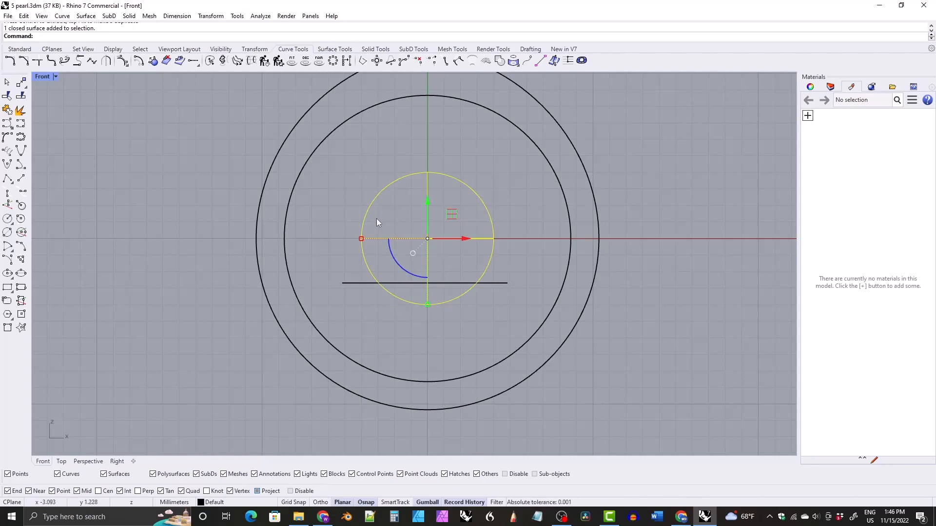
{"action": "key", "text": "ctrl+c"}
{"action": "key", "text": "ctrl+v"}
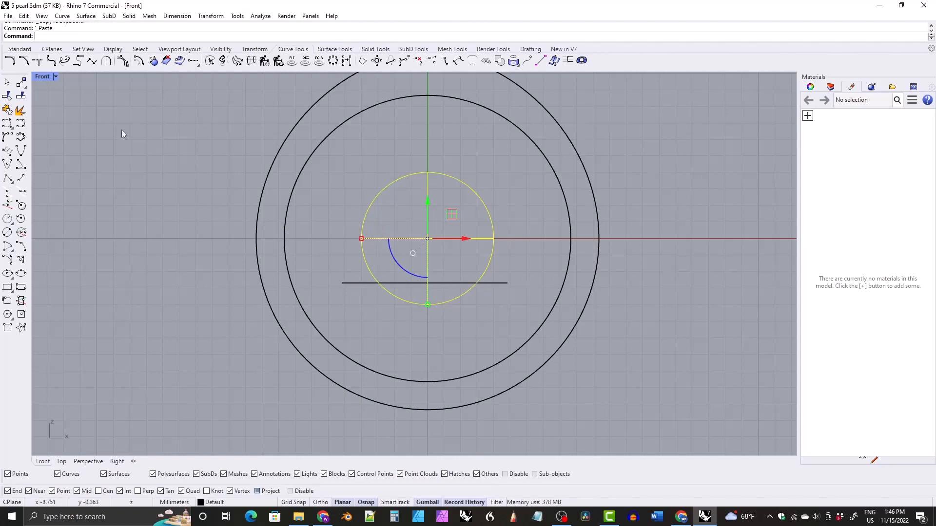
{"action": "left_click", "coordinate": [21, 97]}
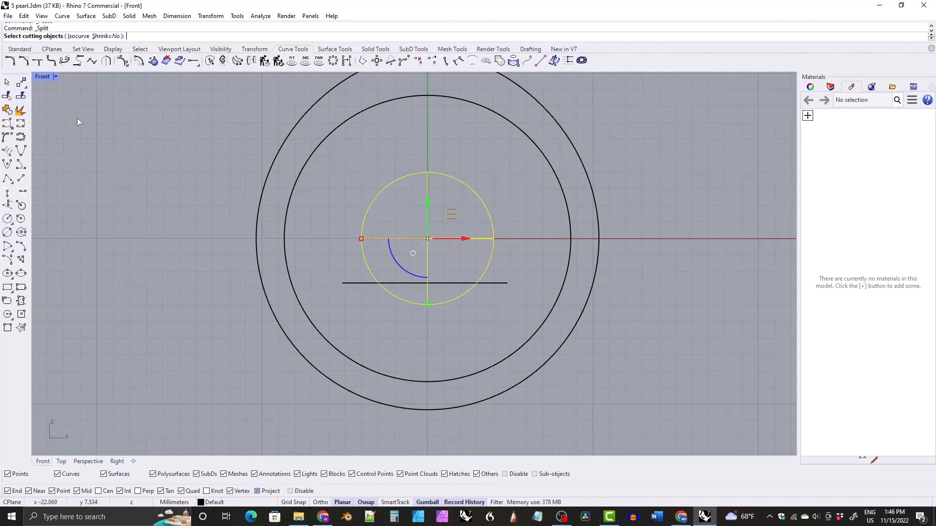
{"action": "left_click", "coordinate": [358, 283]}
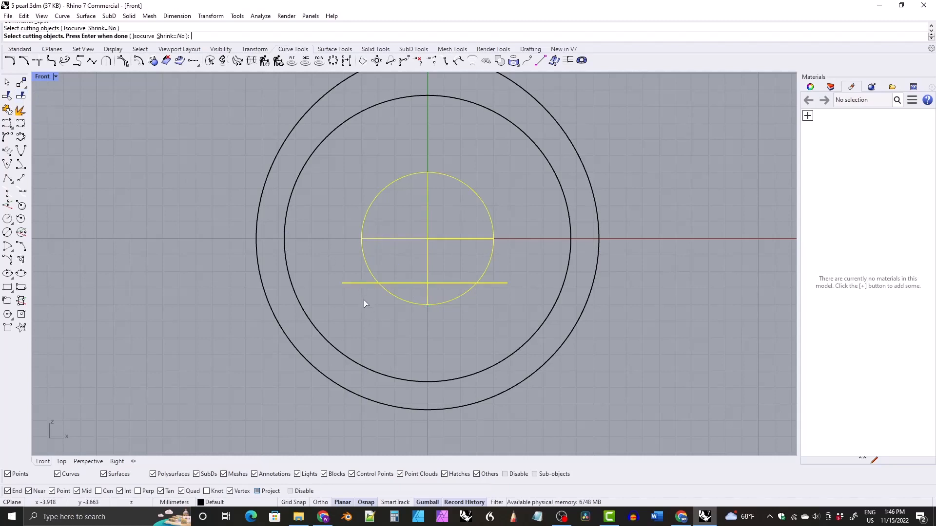
{"action": "key", "text": "Return"}
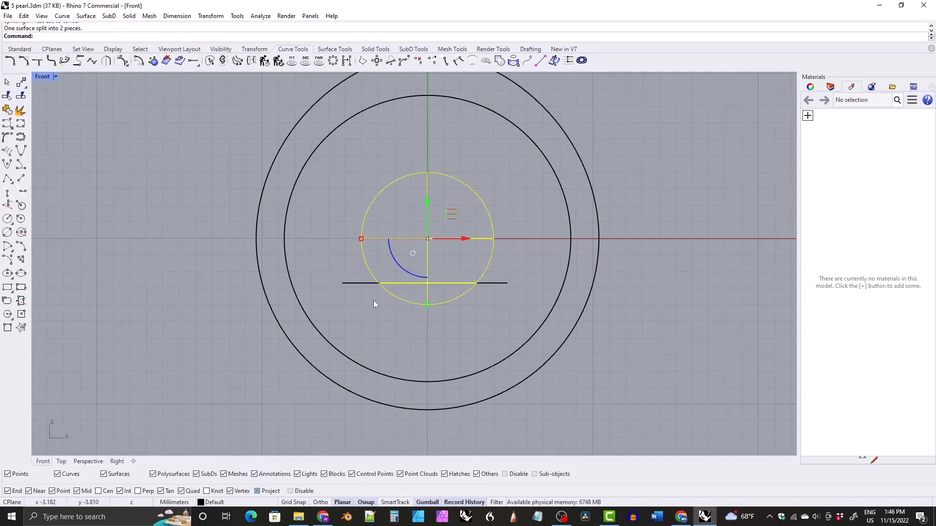
- Delete the cutting line and the upper piece of the split sphere, leaving only the lower cap
{"action": "left_click", "coordinate": [349, 285]}
{"action": "key", "text": "Delete"}
{"action": "left_click_drag", "start_coordinate": [333, 146], "coordinate": [504, 286]}
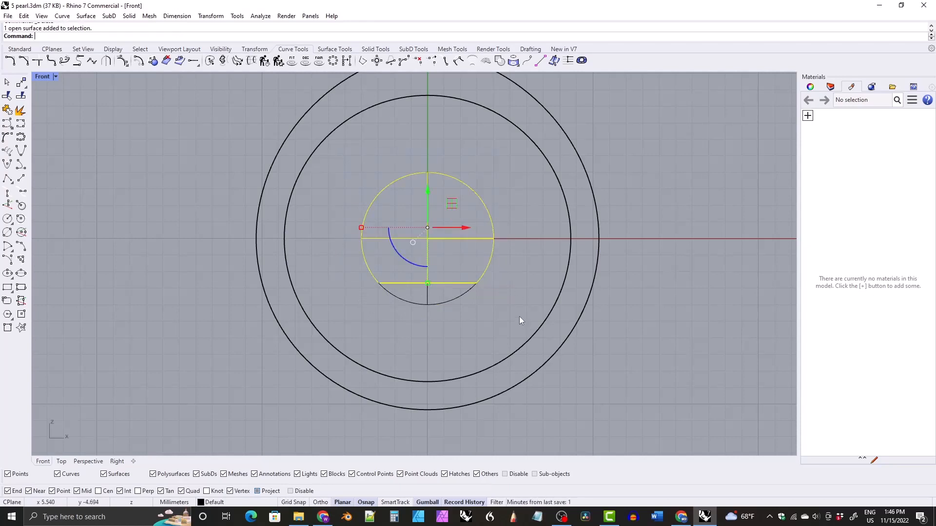
{"action": "key", "text": "Delete"}
- Offset the lower cap surface 0.8 mm outward, away from the pearl, as a non-solid surface
{"action": "left_click", "coordinate": [378, 202]}
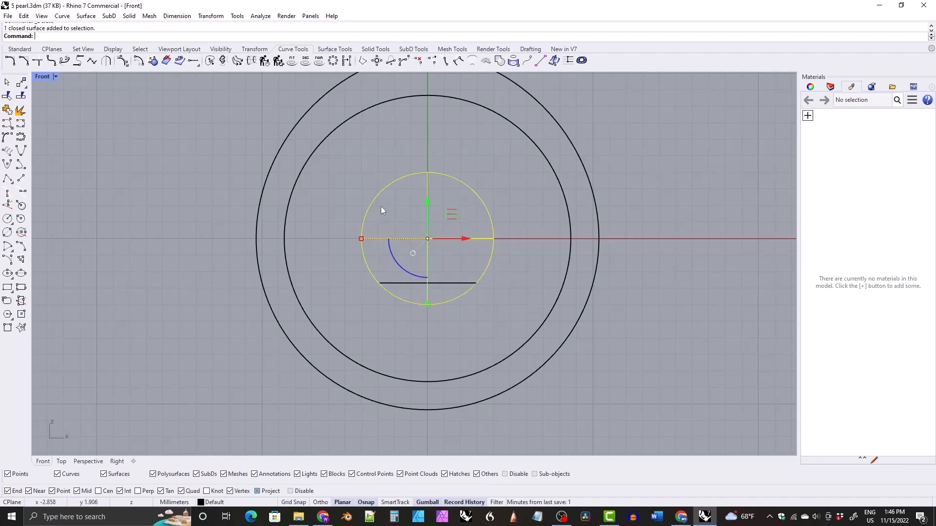
{"action": "left_click", "coordinate": [352, 274]}
{"action": "left_click_drag", "start_coordinate": [352, 274], "coordinate": [507, 322]}
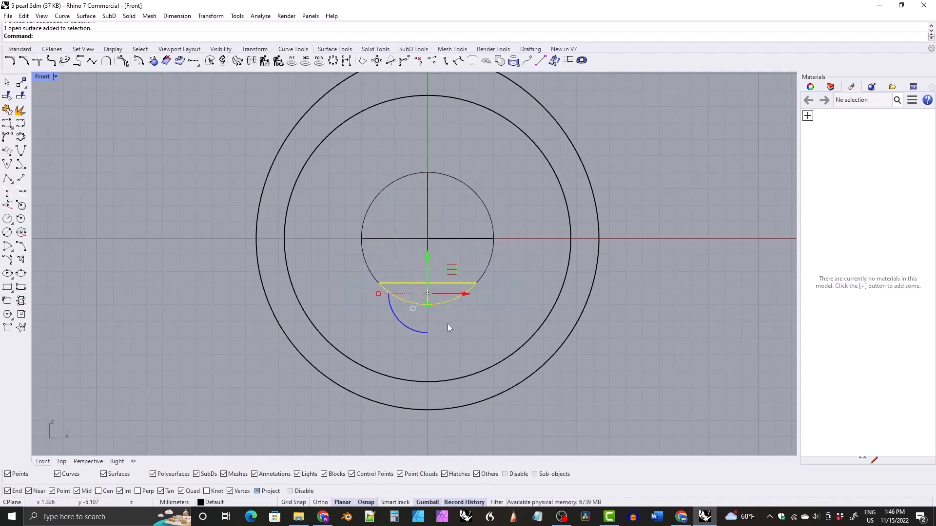
{"action": "left_click", "coordinate": [333, 49]}
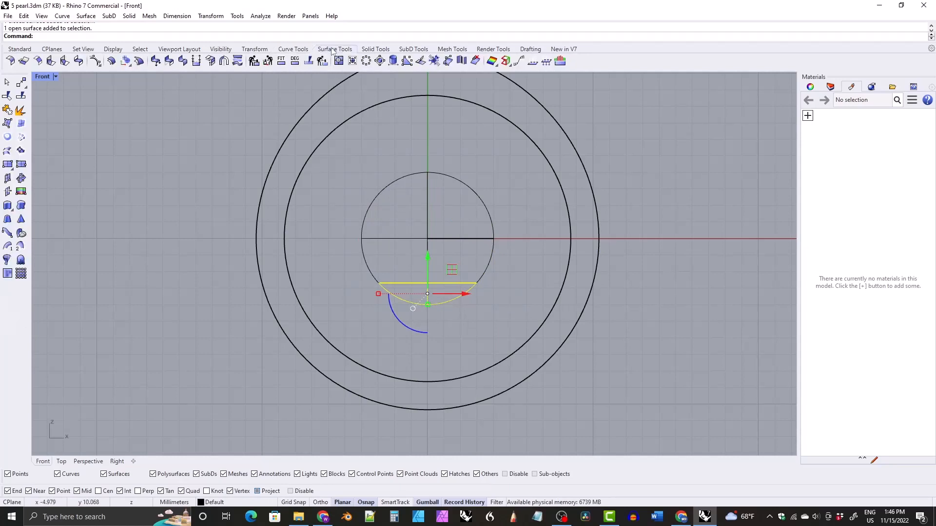
{"action": "left_click", "coordinate": [111, 61]}
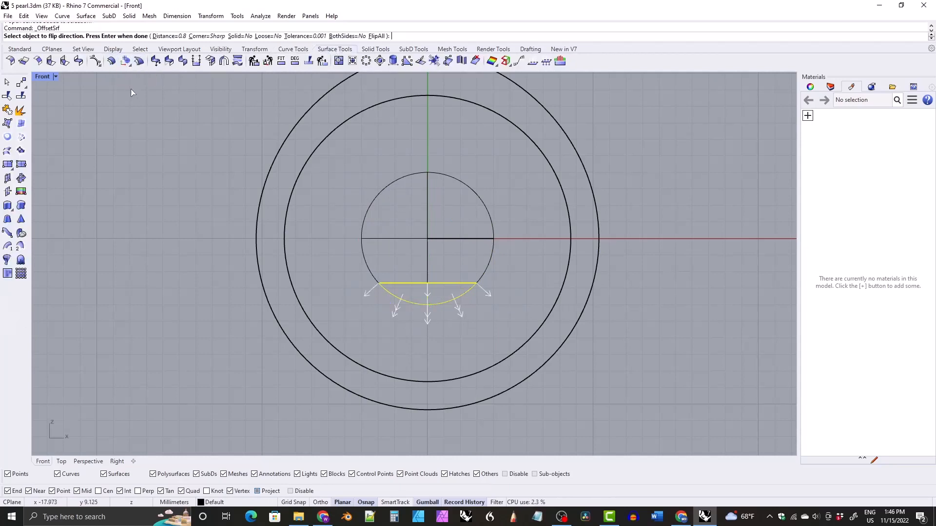
{"action": "type", "text": "0.8"}
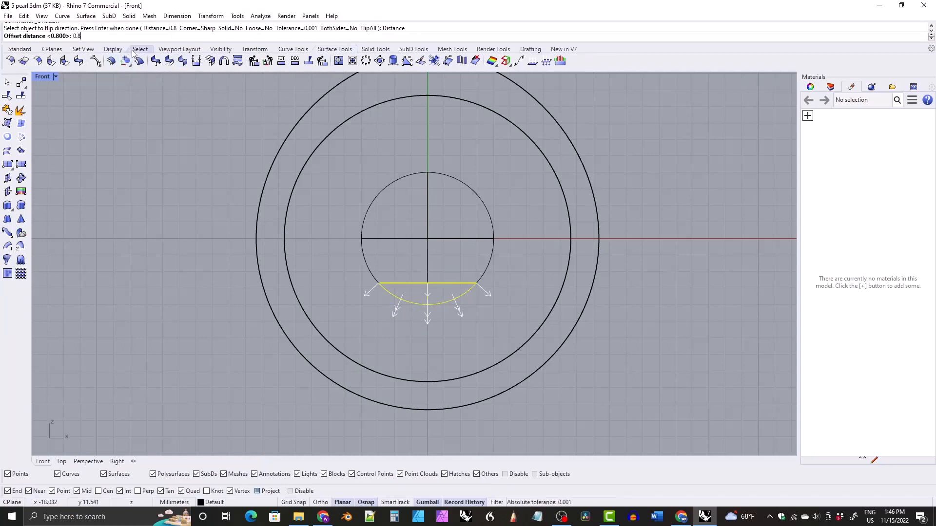
{"action": "key", "text": "Return"}
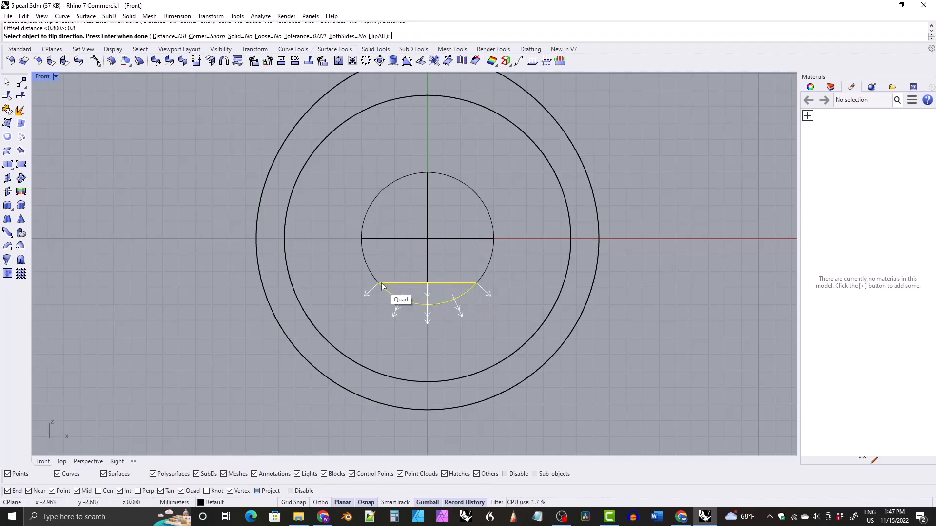
{"action": "left_click", "coordinate": [379, 36]}
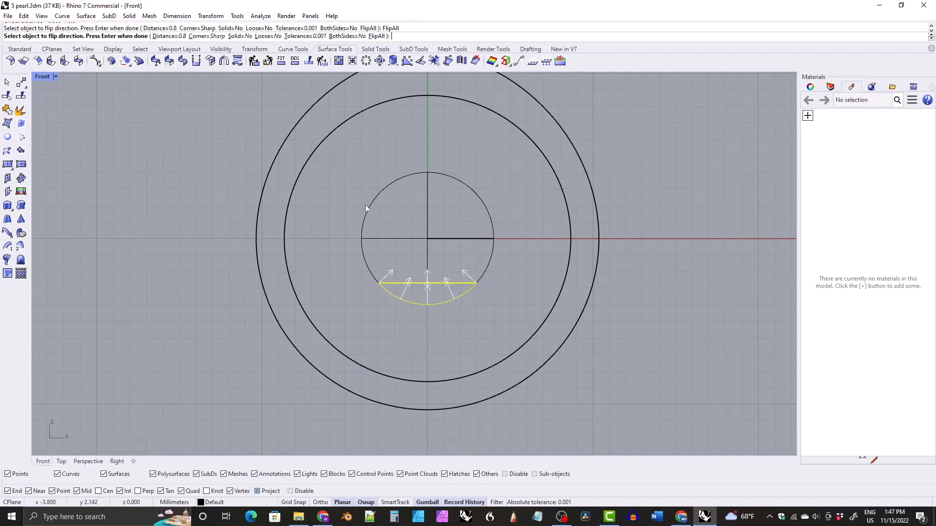
{"action": "left_click", "coordinate": [378, 37]}
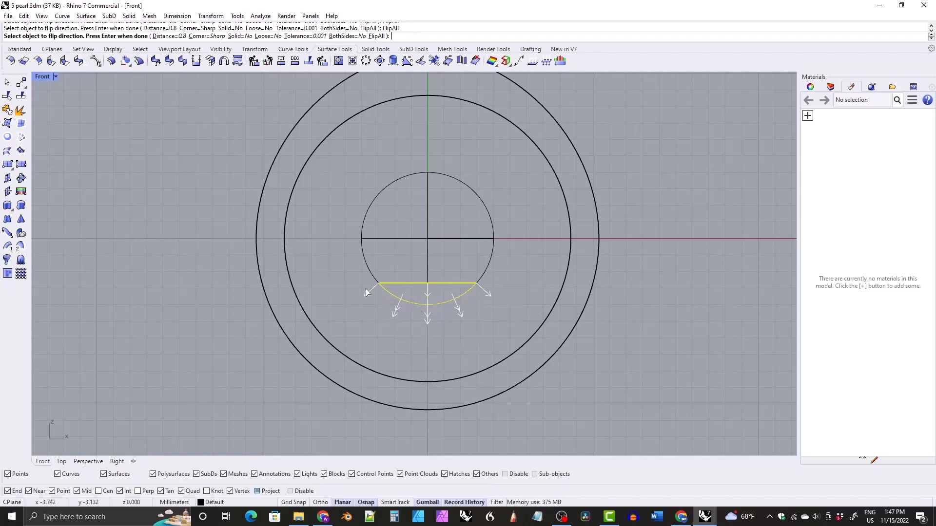
{"action": "right_click_drag", "start_coordinate": [348, 268], "coordinate": [352, 266]}
{"action": "right_click", "coordinate": [347, 277]}
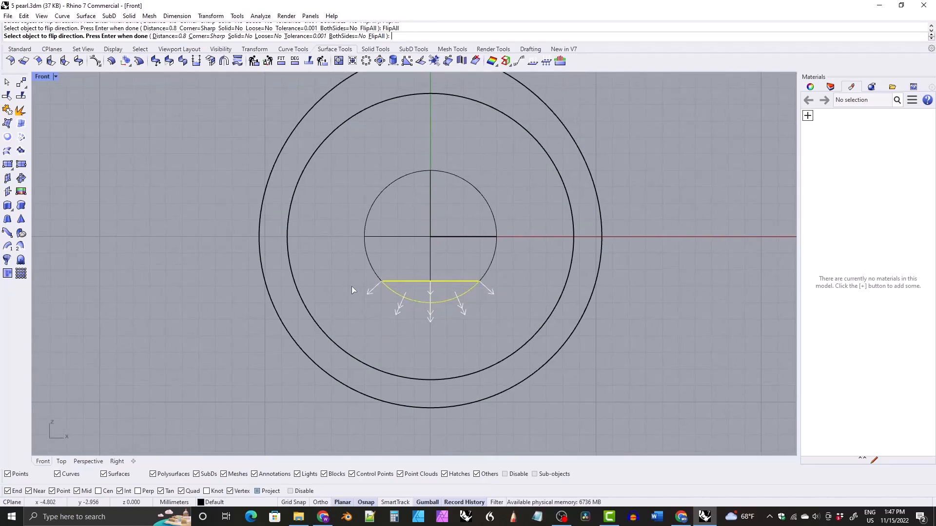
{"action": "scroll", "coordinate": [391, 305], "scroll_direction": "up", "scroll_amount": 5}
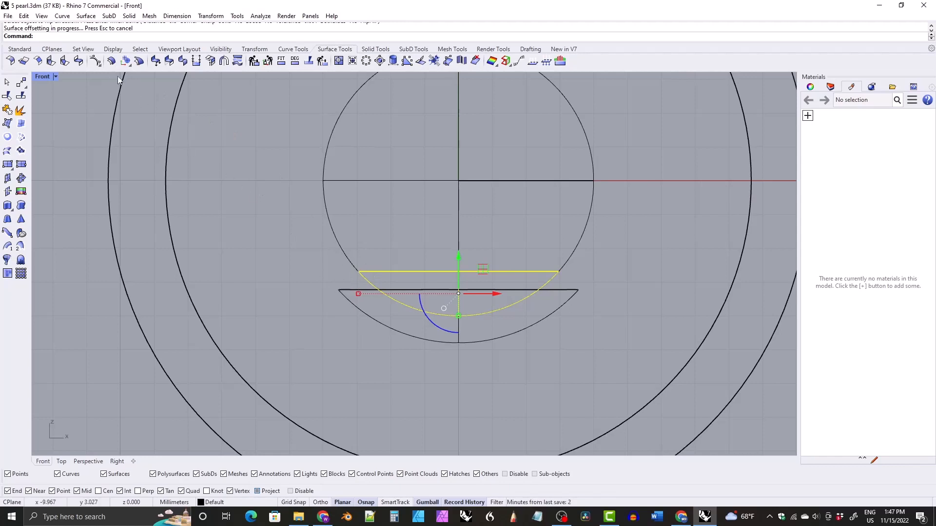
- Start a surface blend between the rims of the two caps, trying curvature continuity before returning both edges to tangency
{"action": "left_click", "coordinate": [78, 60]}
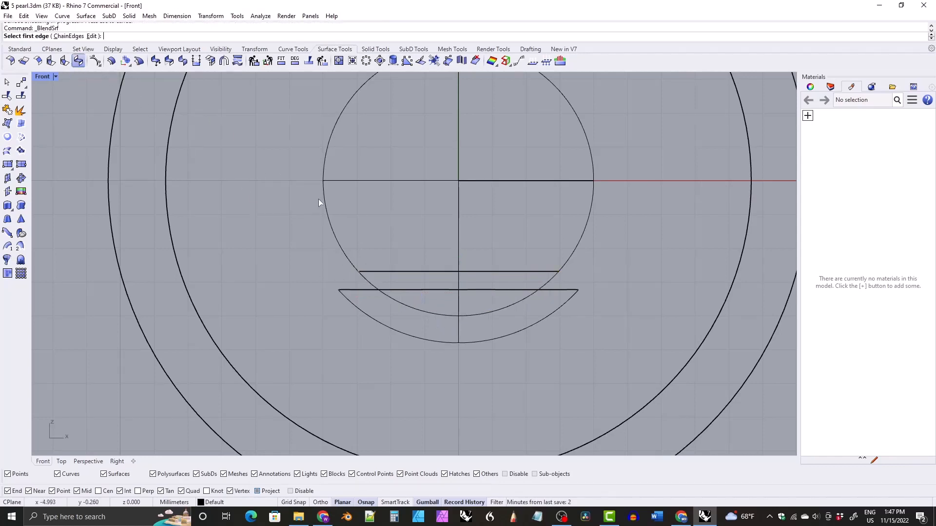
{"action": "left_click", "coordinate": [376, 271]}
{"action": "left_click", "coordinate": [362, 290]}
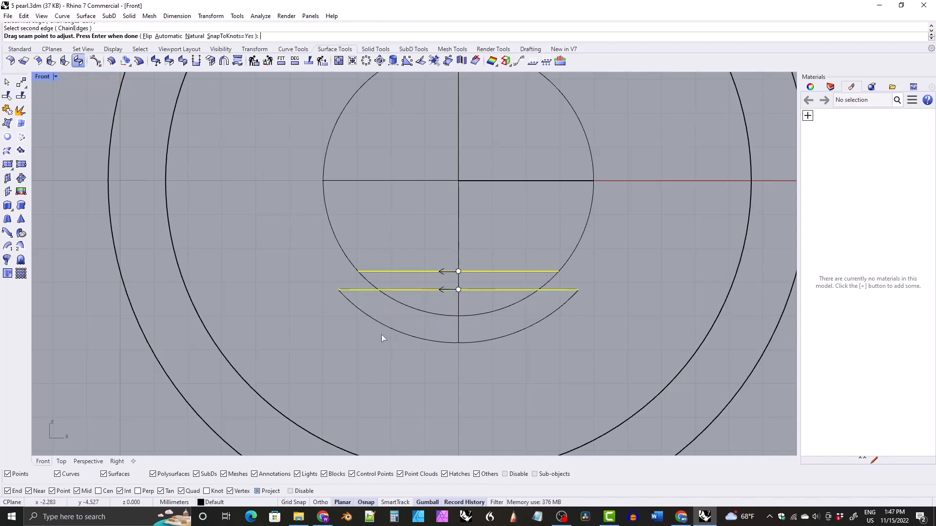
{"action": "key", "text": "Return"}
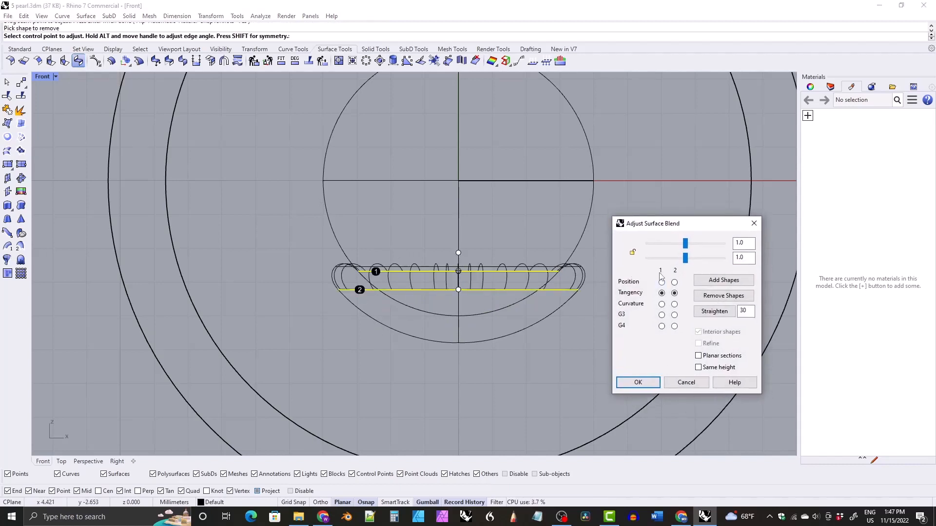
{"action": "left_click", "coordinate": [661, 303]}
{"action": "left_click", "coordinate": [674, 303]}
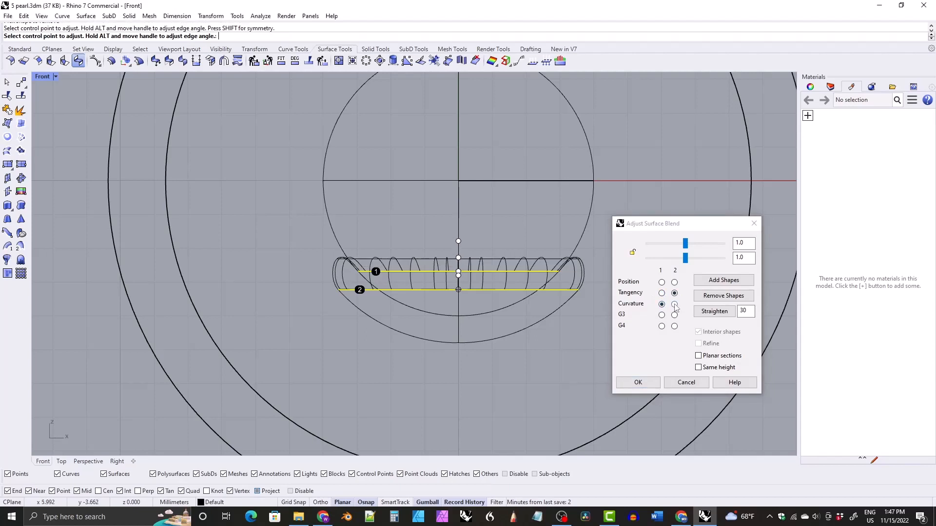
{"action": "left_click", "coordinate": [662, 293]}
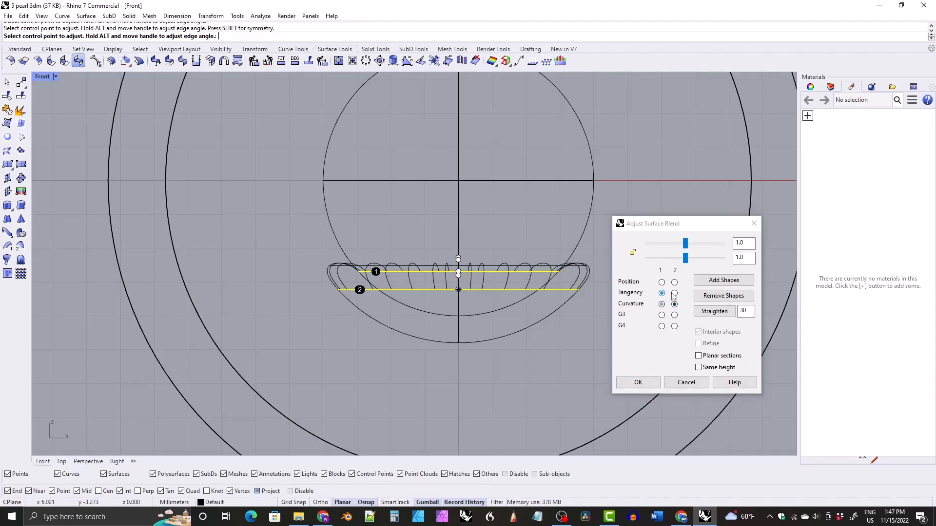
{"action": "left_click", "coordinate": [674, 293]}
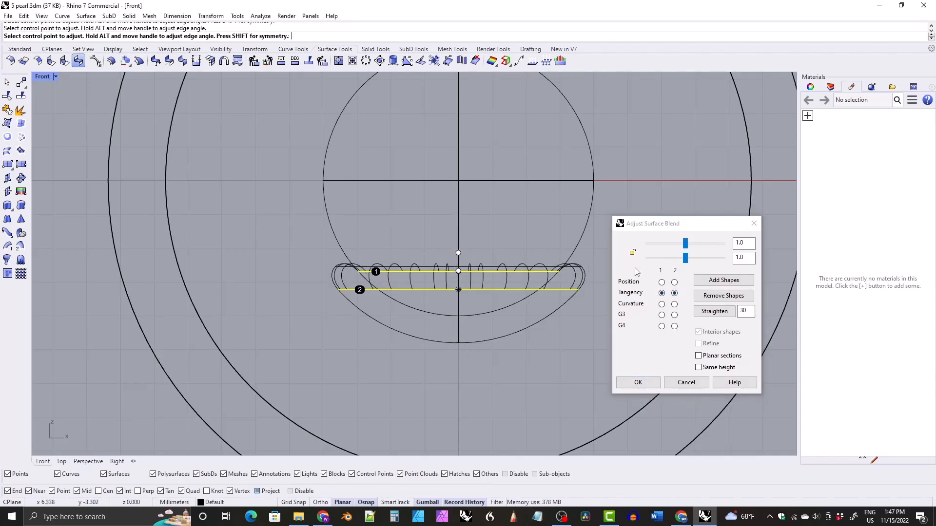
- Try the rim blend with both bulge values locked together at 0.5, and delete the resulting blend surface
{"action": "left_click", "coordinate": [632, 253]}
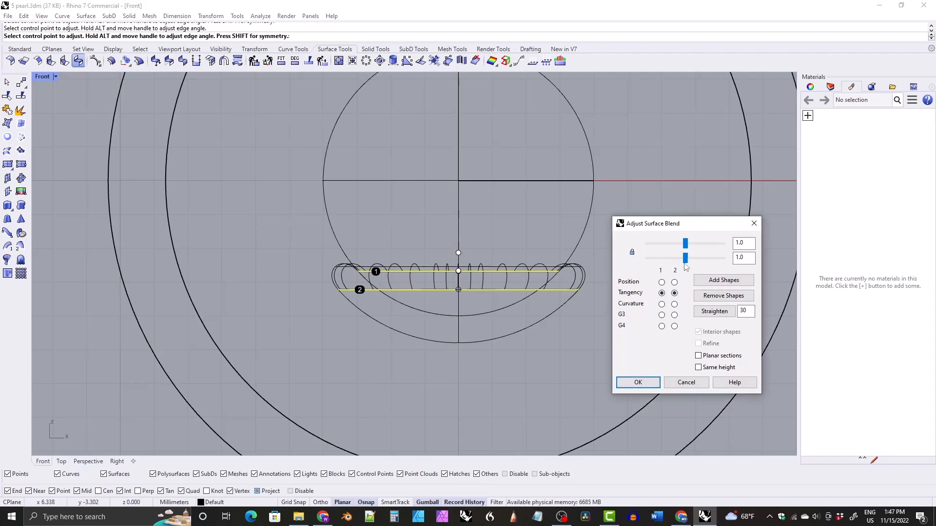
{"action": "left_click_drag", "start_coordinate": [685, 259], "coordinate": [736, 260]}
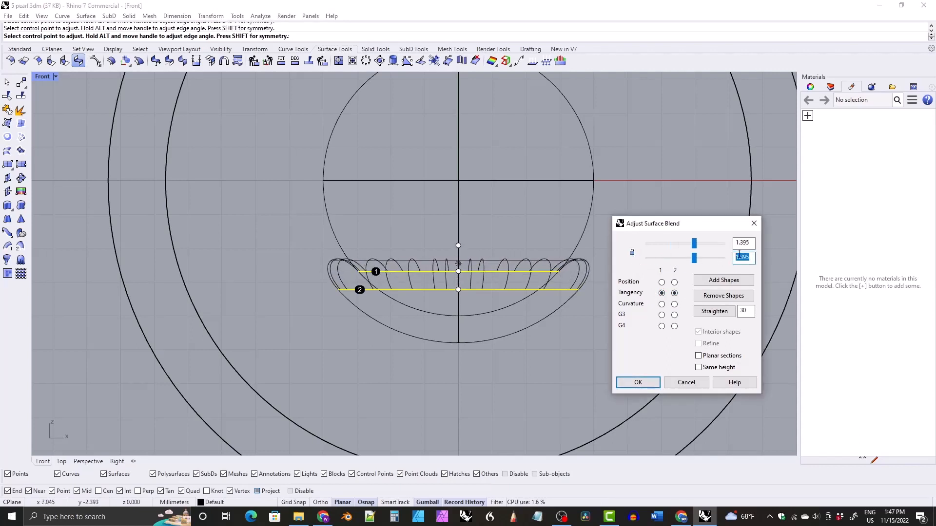
{"action": "type", "text": "0.5"}
{"action": "key", "text": "Return"}
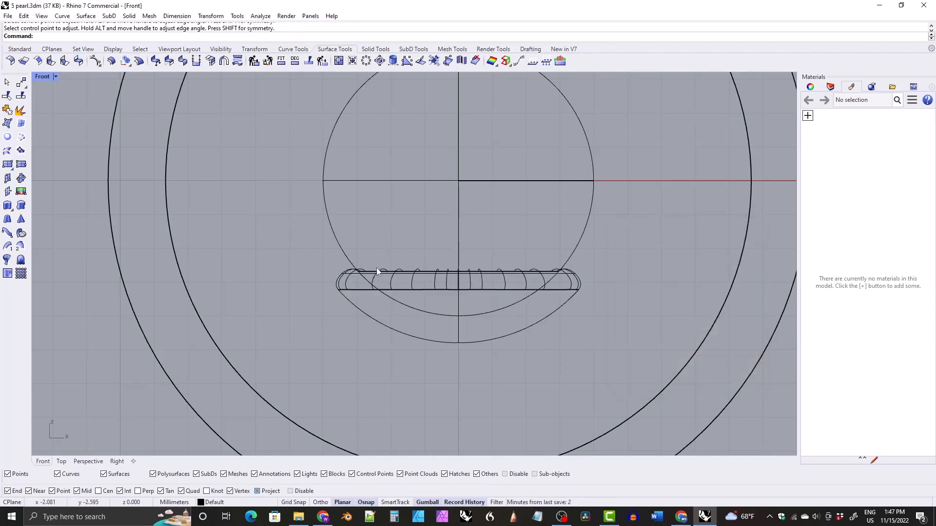
{"action": "left_click_drag", "start_coordinate": [324, 262], "coordinate": [593, 298]}
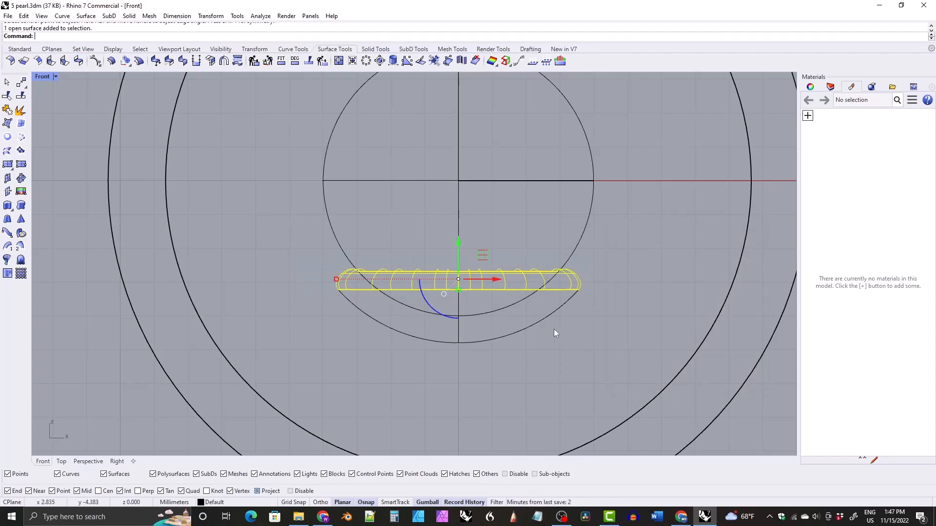
{"action": "key", "text": "Delete"}
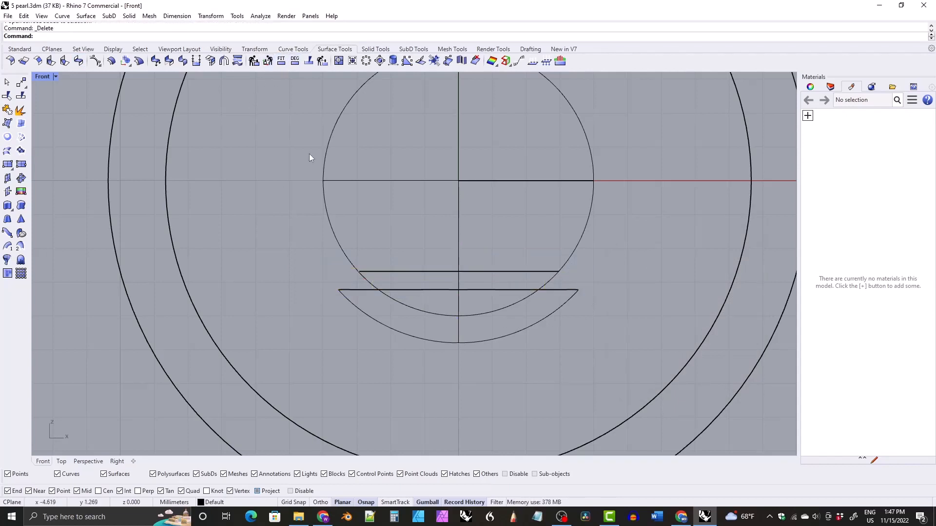
- Blend the inner and outer cap rims with tangency on both edges and linked bulge values of 0.6
{"action": "left_click", "coordinate": [78, 60]}
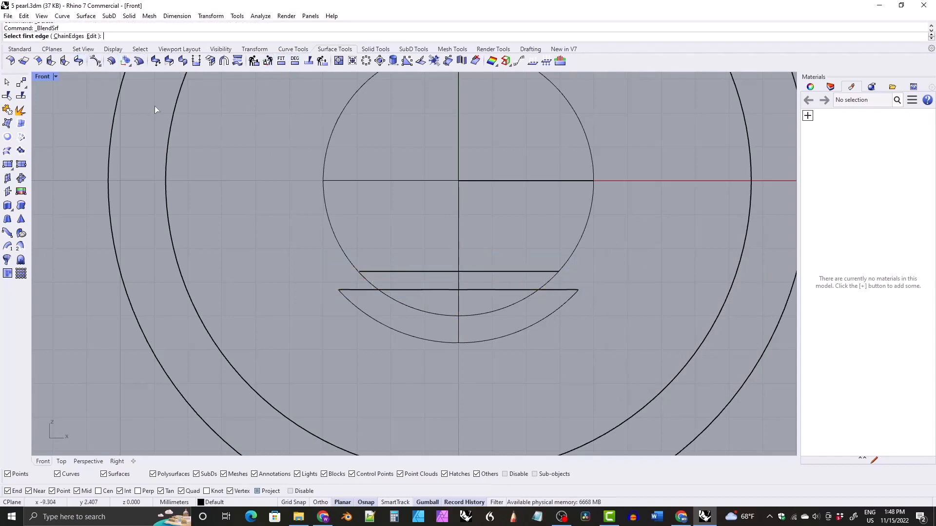
{"action": "left_click", "coordinate": [379, 273]}
{"action": "left_click", "coordinate": [359, 290]}
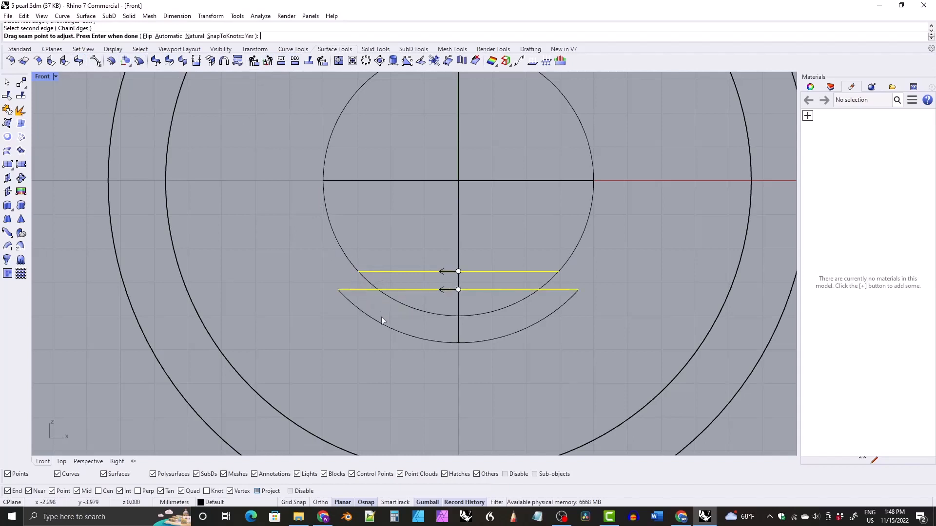
{"action": "key", "text": "Return"}
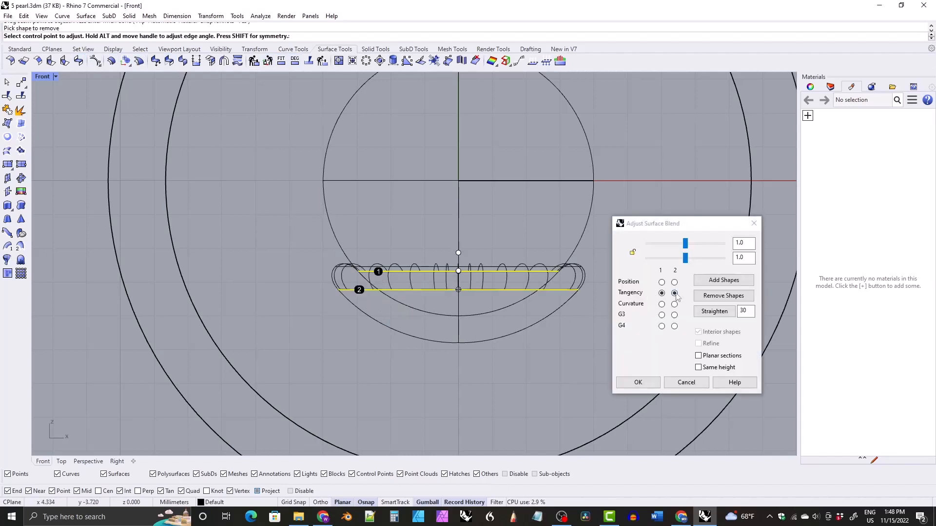
{"action": "left_click", "coordinate": [632, 254]}
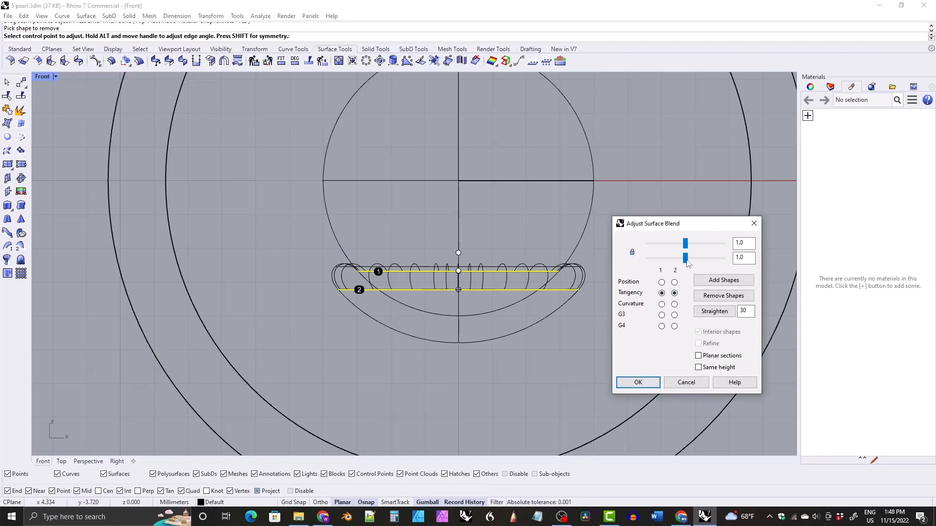
{"action": "left_click_drag", "start_coordinate": [686, 261], "coordinate": [665, 267]}
{"action": "left_click_drag", "start_coordinate": [749, 258], "coordinate": [732, 266]}
{"action": "type", "text": "0.6"}
{"action": "key", "text": "Return"}
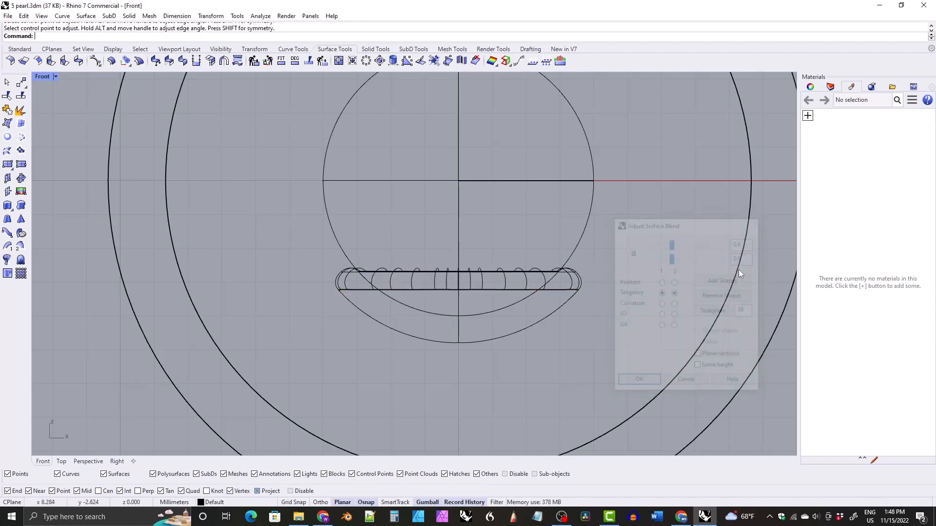
- Join the inner cap, outer cap and rim blend into one closed cup
{"action": "left_click_drag", "start_coordinate": [303, 257], "coordinate": [602, 356]}
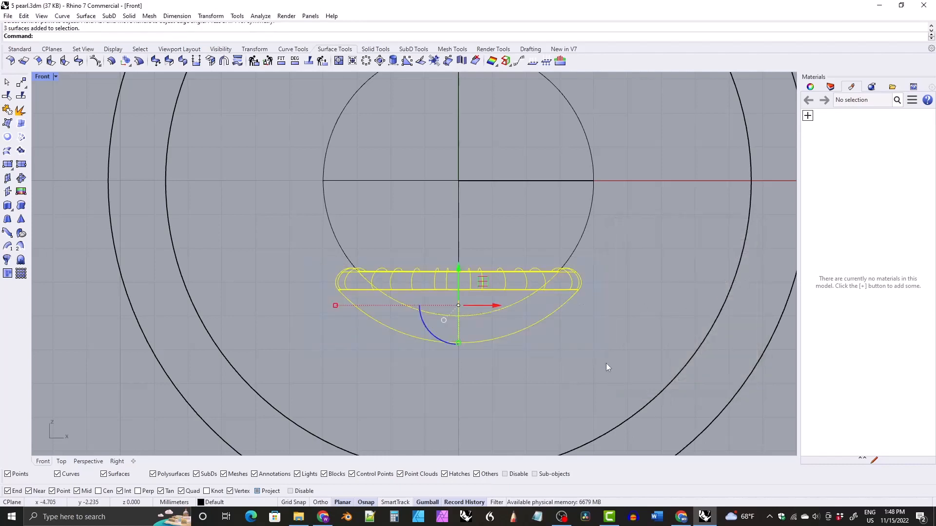
{"action": "left_click", "coordinate": [21, 111]}
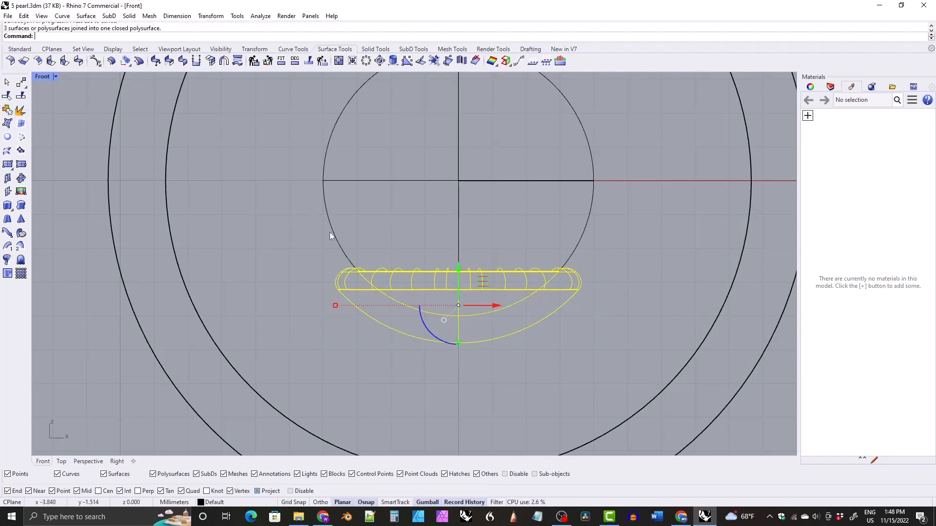
{"action": "scroll", "coordinate": [361, 212], "scroll_direction": "down", "scroll_amount": 2}
{"action": "right_click_drag", "start_coordinate": [362, 212], "coordinate": [384, 246]}
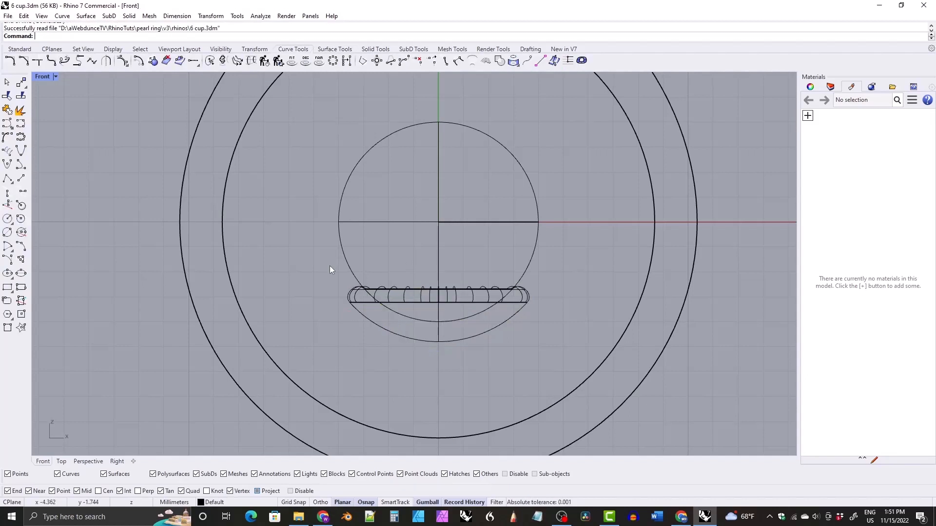
- Hide the pearl sphere
{"action": "left_click", "coordinate": [341, 201]}
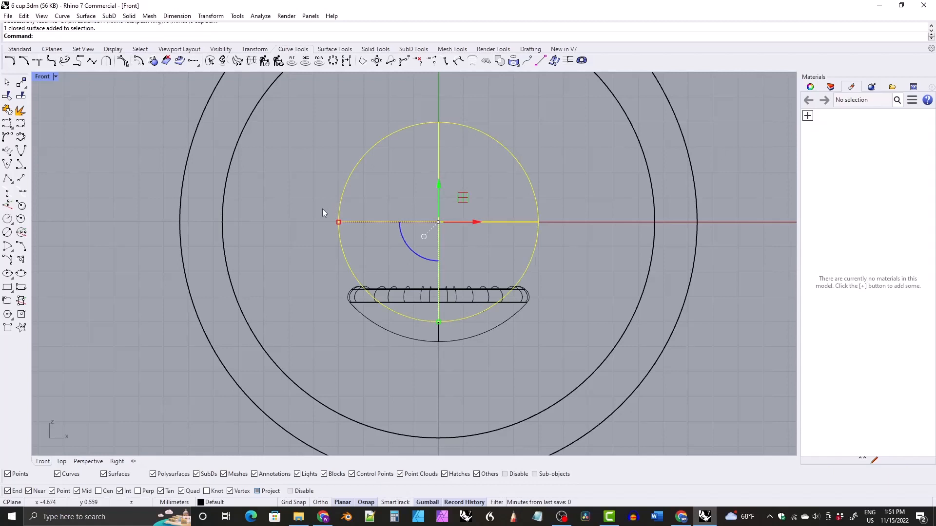
{"action": "type", "text": "Hide"}
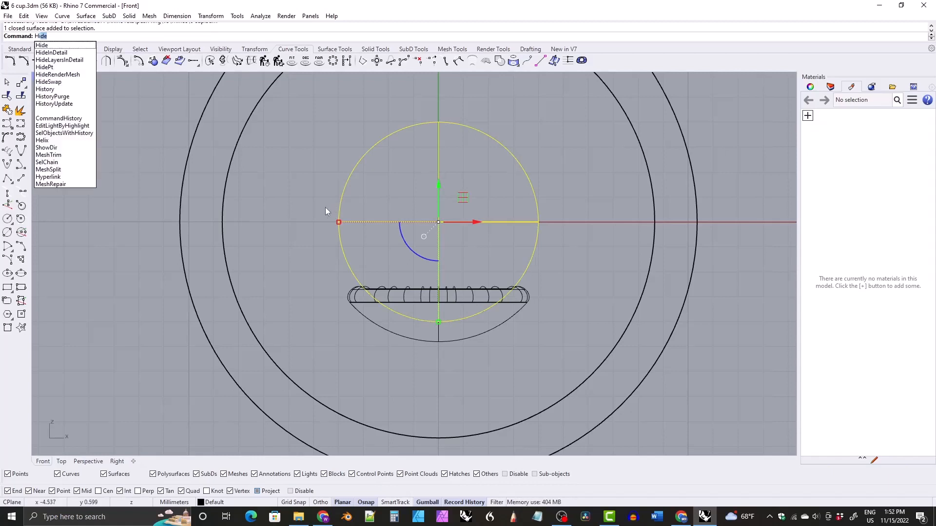
{"action": "key", "text": "Return"}
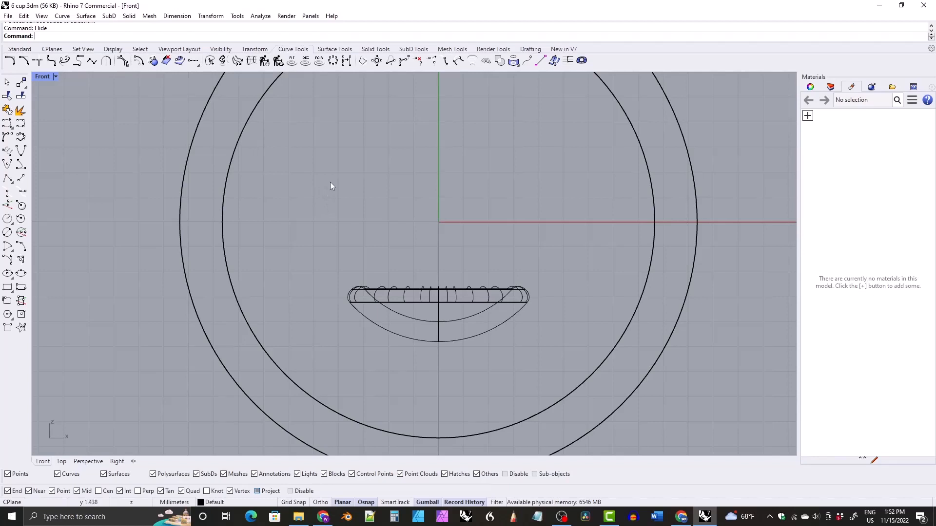
- Draw a 4 mm line straight up from the origin with Ortho turned on
{"action": "left_click", "coordinate": [21, 178]}
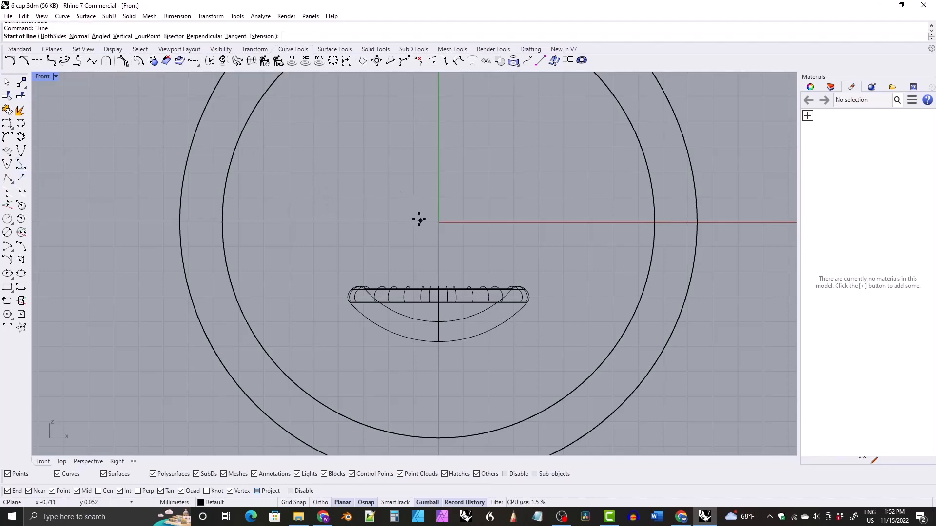
{"action": "right_click_drag", "start_coordinate": [397, 179], "coordinate": [399, 209]}
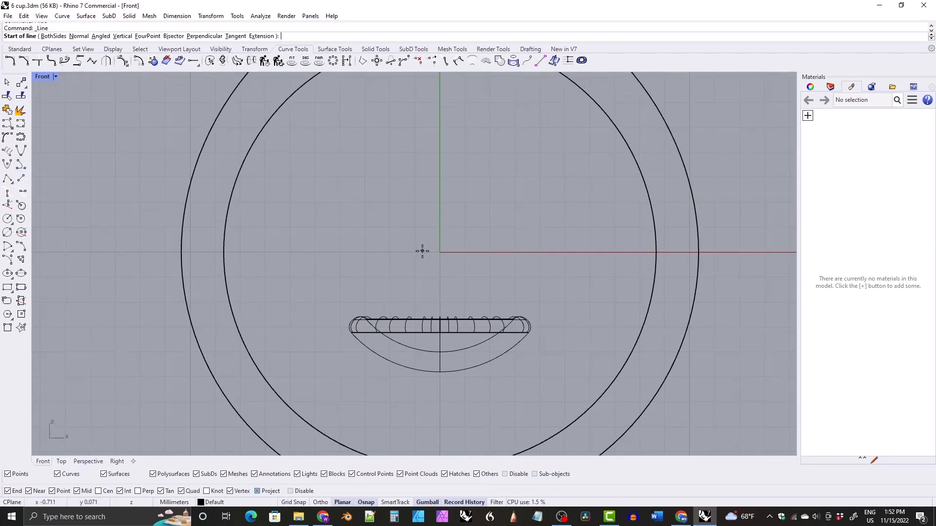
{"action": "type", "text": "0"}
{"action": "key", "text": "Return"}
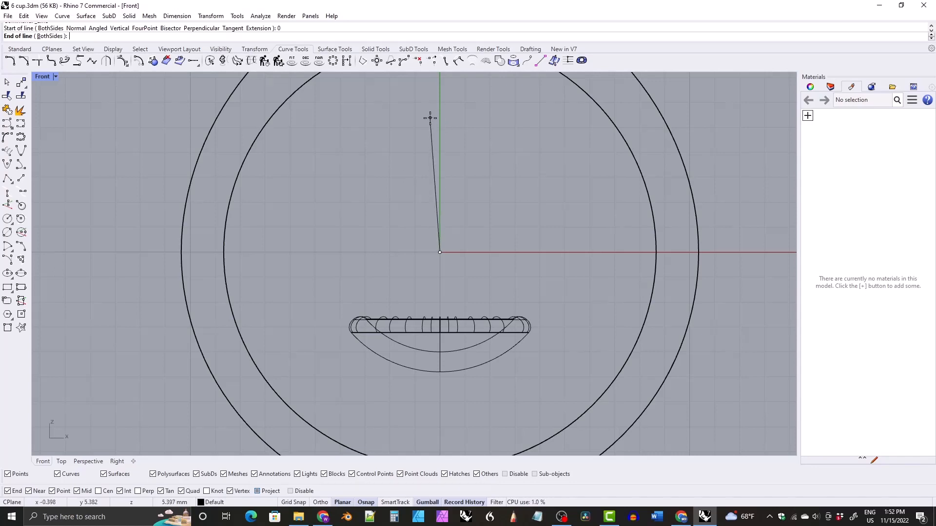
{"action": "type", "text": "4"}
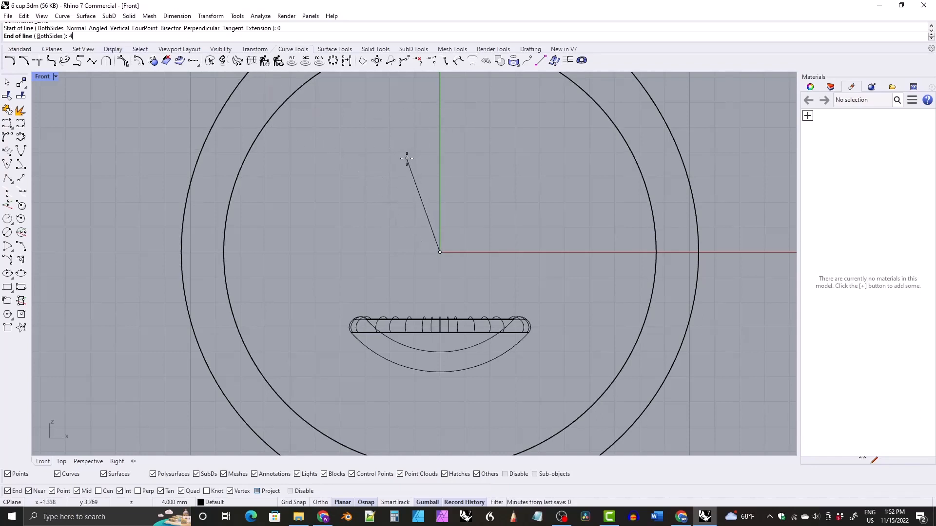
{"action": "key", "text": "Return"}
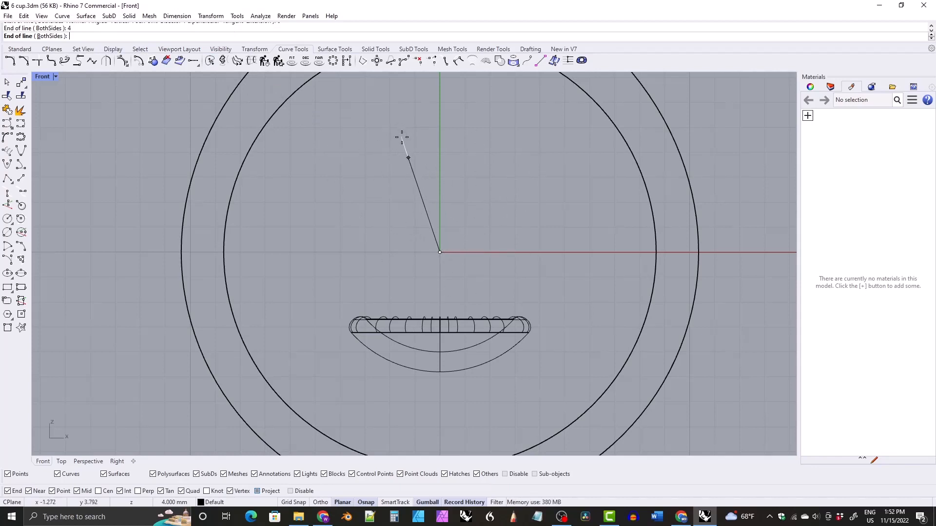
{"action": "key", "text": "F8"}
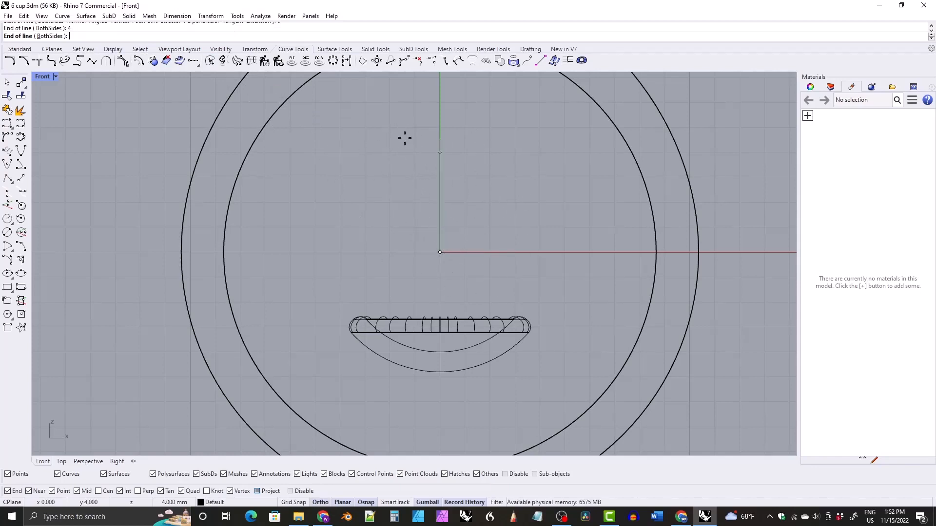
{"action": "left_click", "coordinate": [440, 106]}
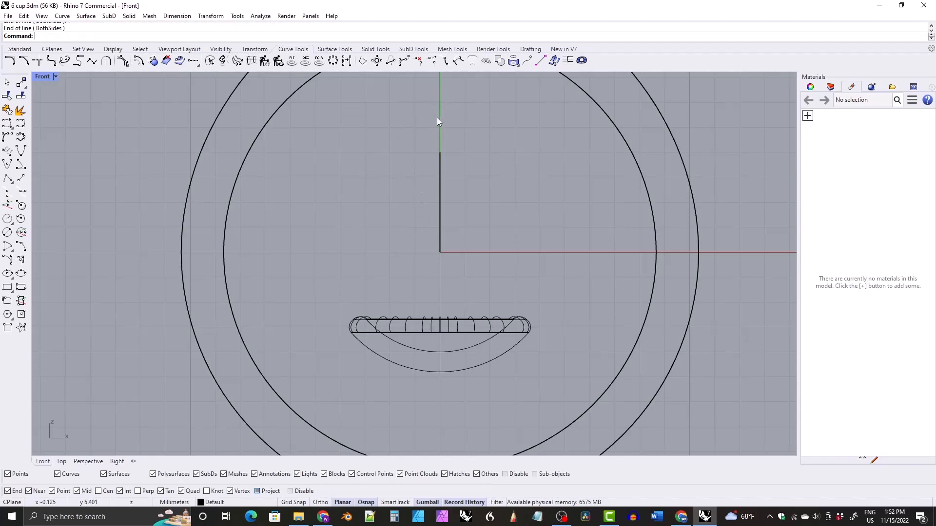
- Create a flat-capped pipe 0.8 mm in diameter along the vertical line and delete the line
{"action": "left_click", "coordinate": [440, 174]}
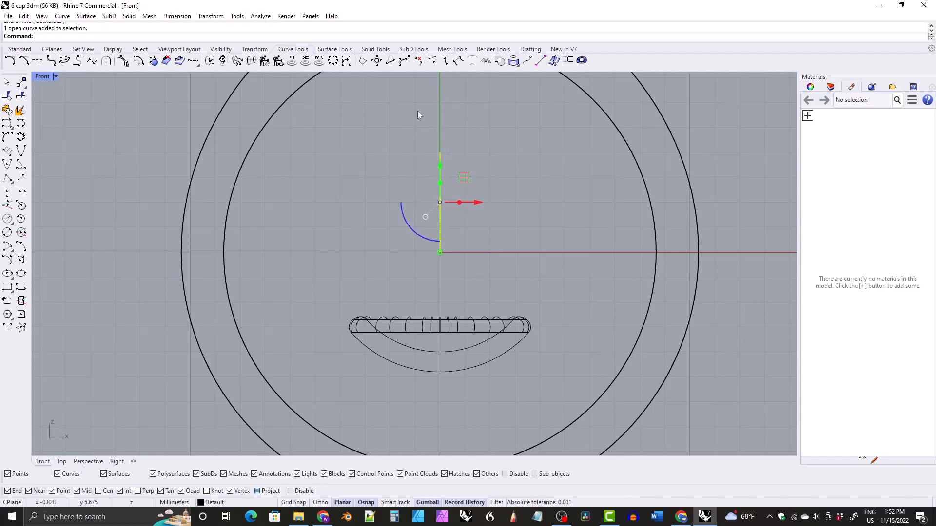
{"action": "left_click", "coordinate": [375, 49]}
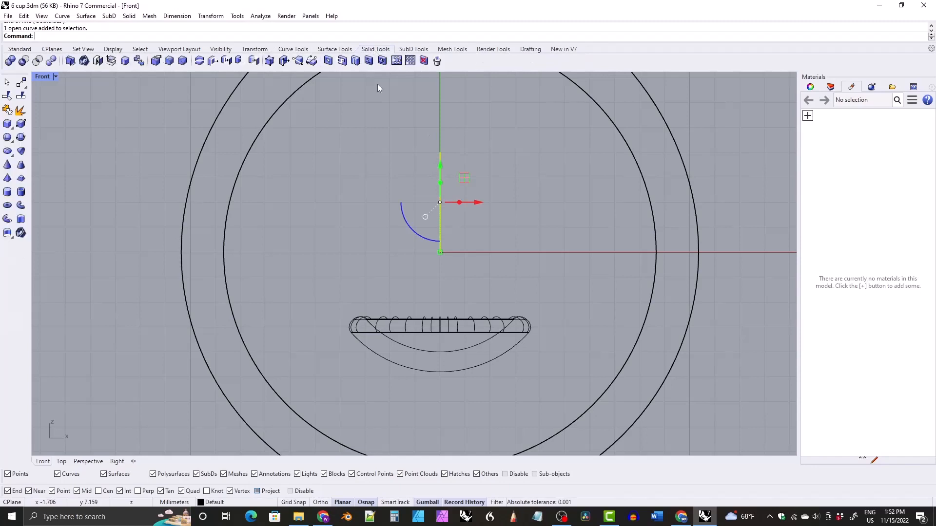
{"action": "left_click", "coordinate": [21, 206]}
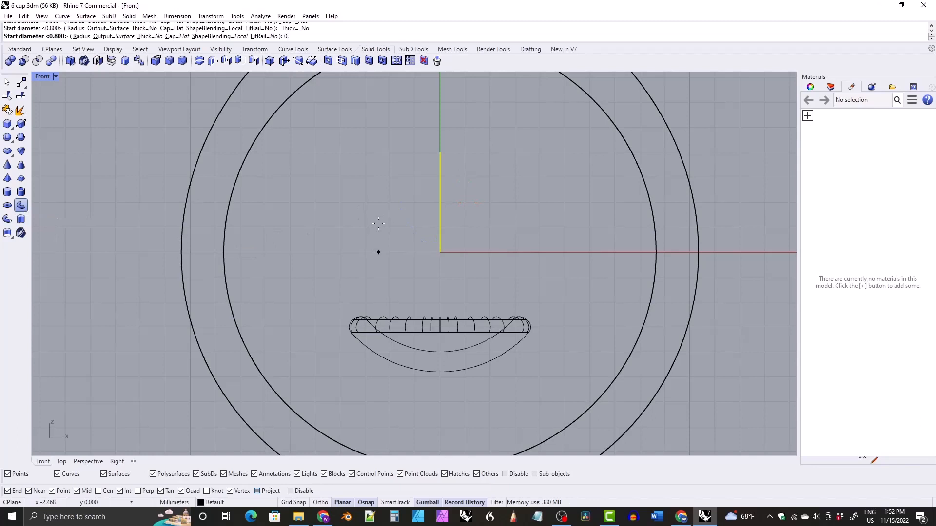
{"action": "type", "text": "0."}
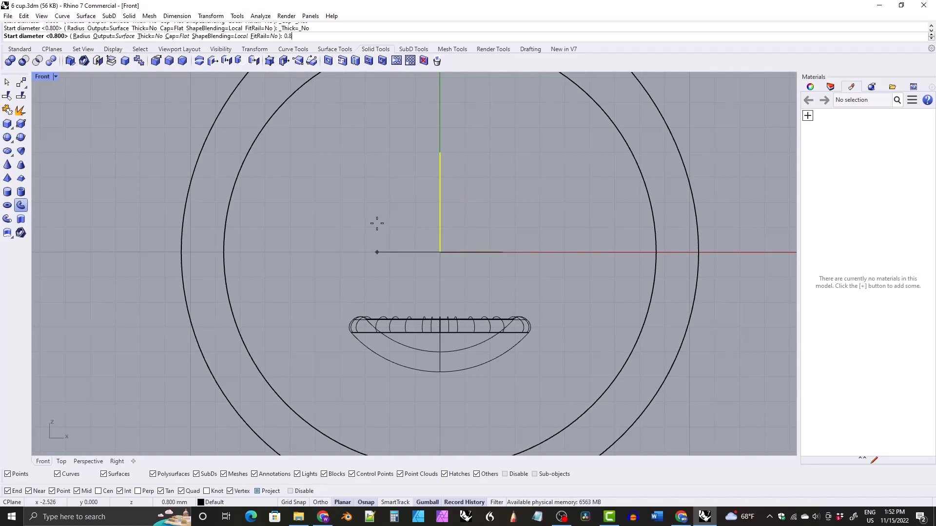
{"action": "type", "text": "8"}
{"action": "key", "text": "Return"}
{"action": "key", "text": "Return"}
{"action": "key", "text": "Return"}
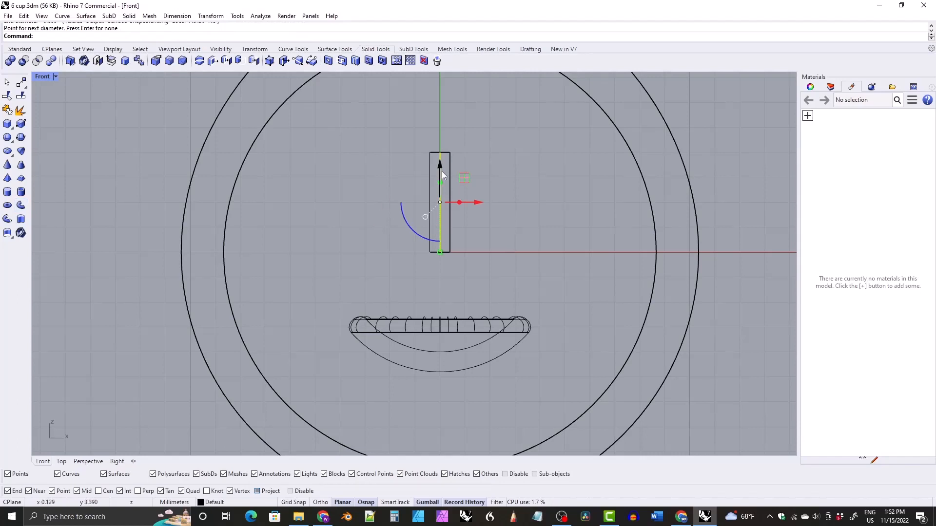
{"action": "key", "text": "Delete"}
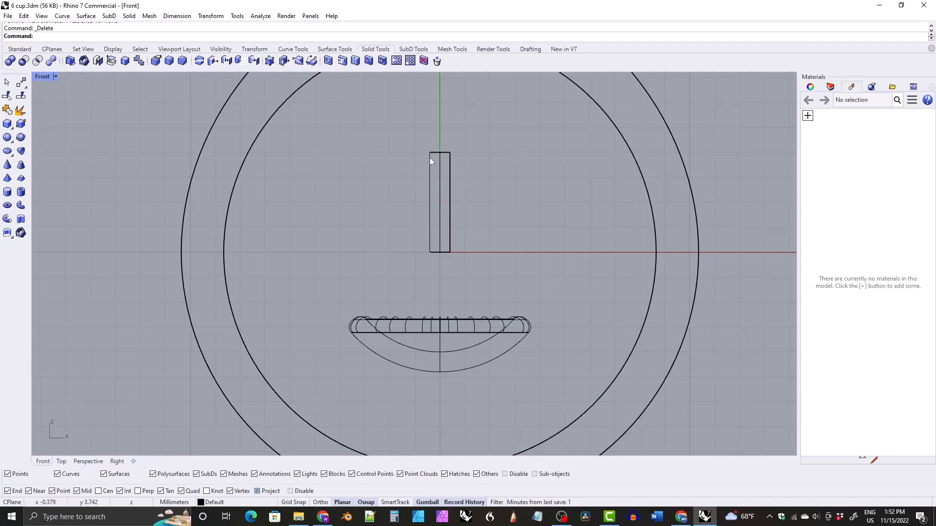
- Fillet the top edge of the post with a 0.15 mm radius
{"action": "left_click", "coordinate": [169, 61]}
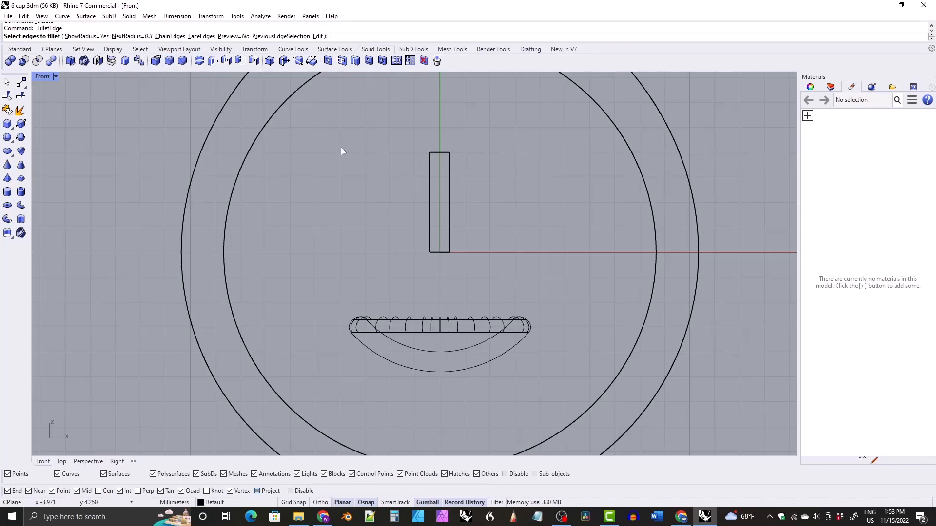
{"action": "type", "text": "0.15"}
{"action": "key", "text": "Return"}
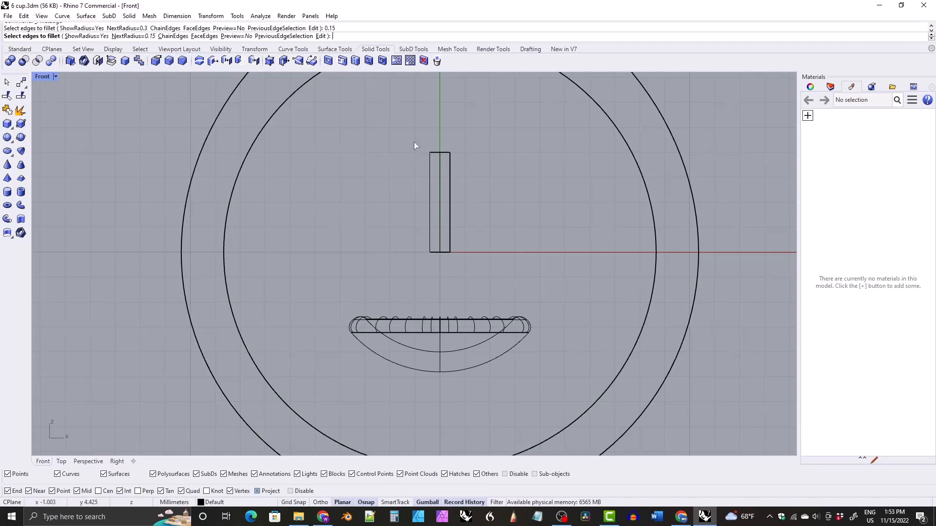
{"action": "left_click_drag", "start_coordinate": [411, 142], "coordinate": [489, 194]}
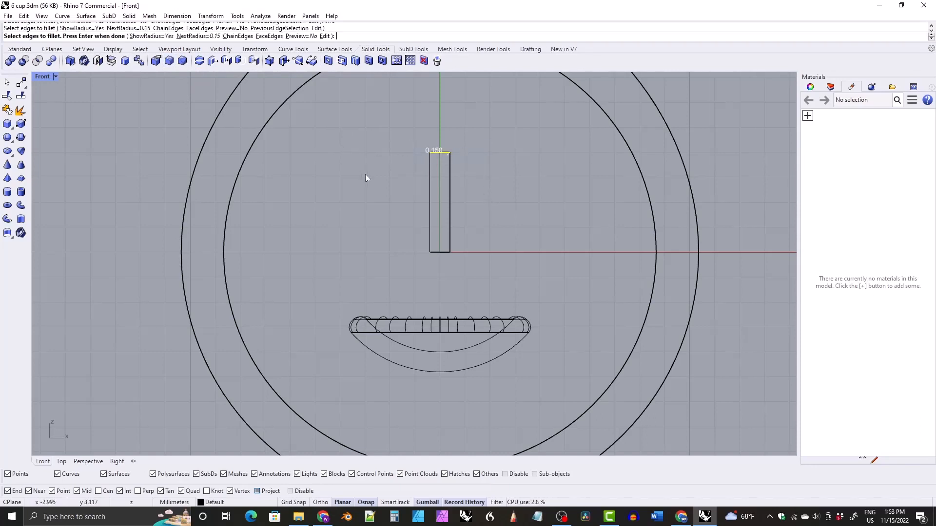
{"action": "key", "text": "Return"}
{"action": "key", "text": "Return"}
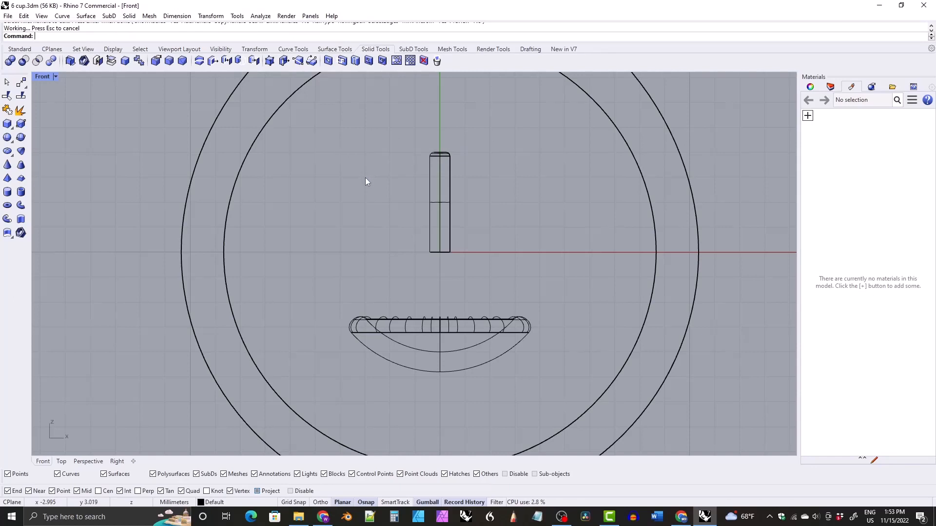
- Move the filleted post straight down so its lower end sinks into the cup's wall
{"action": "left_click", "coordinate": [428, 212]}
{"action": "right_click_drag", "start_coordinate": [408, 184], "coordinate": [404, 153]}
{"action": "left_click_drag", "start_coordinate": [436, 134], "coordinate": [435, 241]}
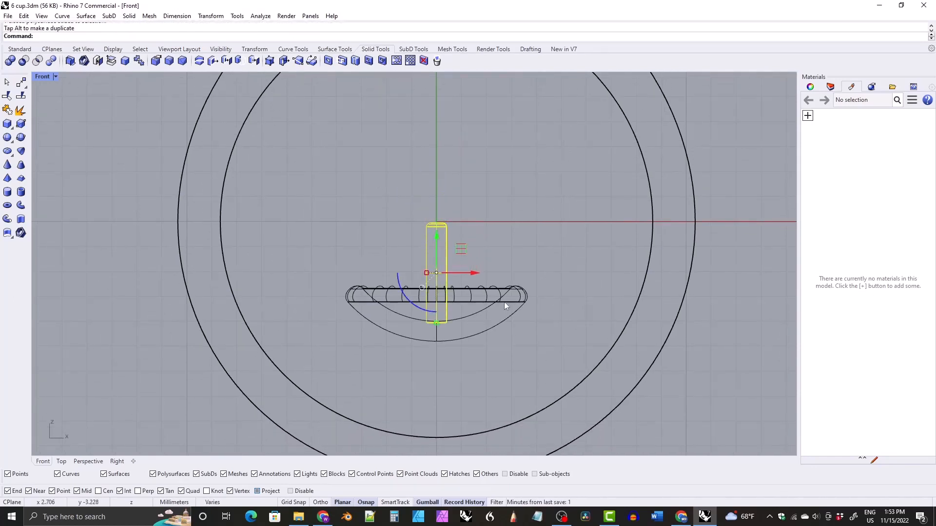
- Boolean-union the post and the cup into one solid
{"action": "scroll", "coordinate": [412, 284], "scroll_direction": "up", "scroll_amount": 5}
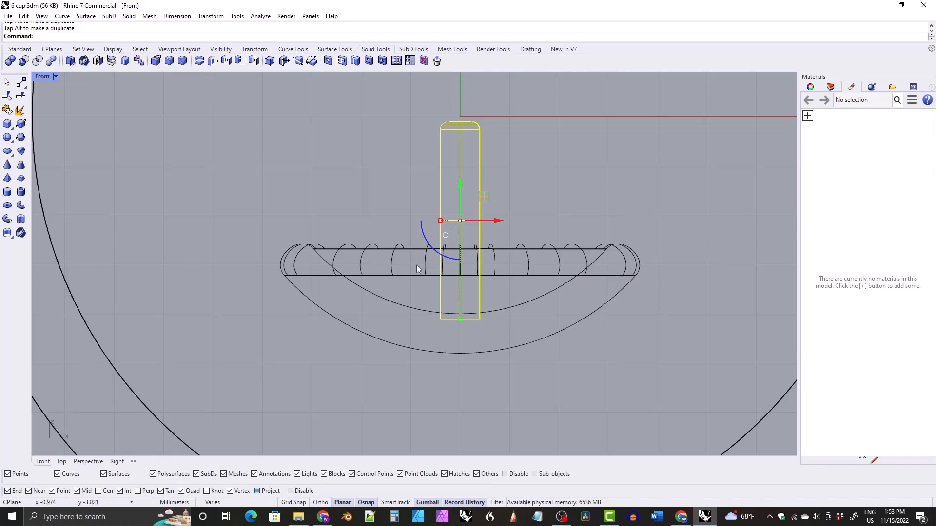
{"action": "left_click", "coordinate": [379, 276], "text": "shift"}
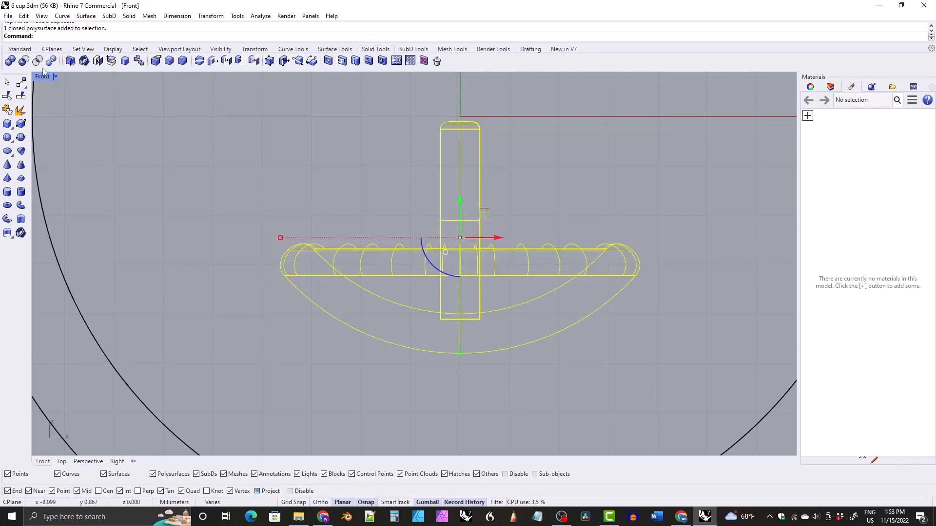
{"action": "left_click", "coordinate": [9, 61]}
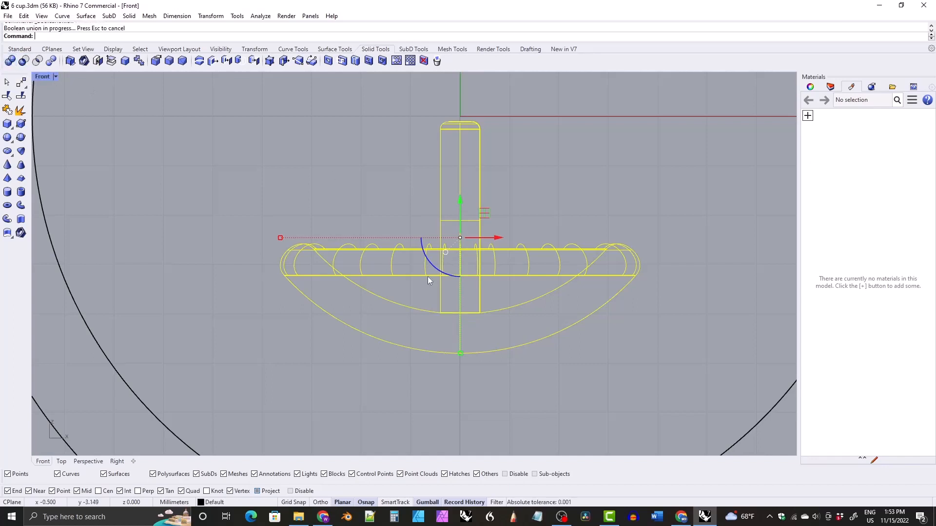
- Bring back the hidden pearl sphere
{"action": "scroll", "coordinate": [398, 181], "scroll_direction": "down", "scroll_amount": 3}
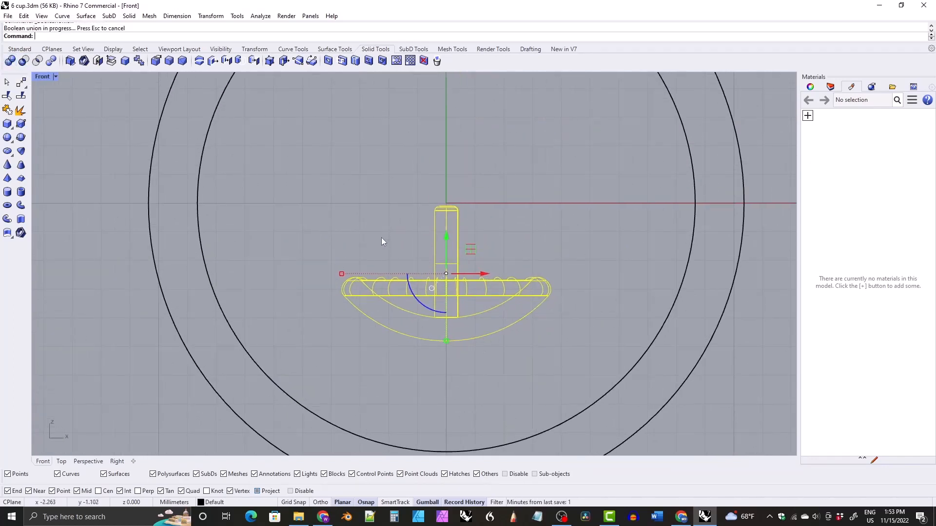
{"action": "type", "text": "show"}
{"action": "key", "text": "Return"}
{"action": "scroll", "coordinate": [413, 154], "scroll_direction": "down", "scroll_amount": 5}
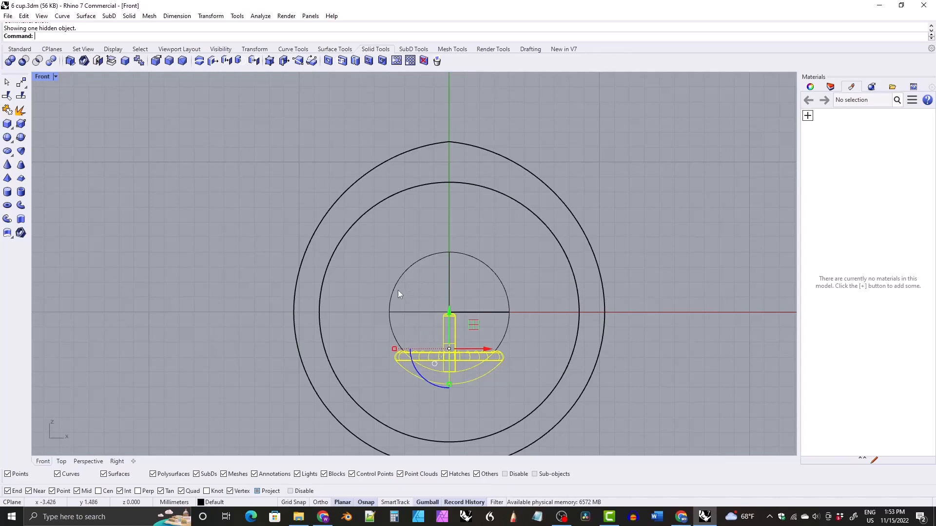
- Move the pearl and cup up together until the cup's base meets the inner band circle, and raise both another 1 mm
{"action": "left_click", "coordinate": [395, 288], "text": "shift"}
{"action": "left_click_drag", "start_coordinate": [449, 283], "coordinate": [449, 138]}
{"action": "right_click_drag", "start_coordinate": [438, 164], "coordinate": [437, 237]}
{"action": "left_click_drag", "start_coordinate": [447, 223], "coordinate": [449, 169]}
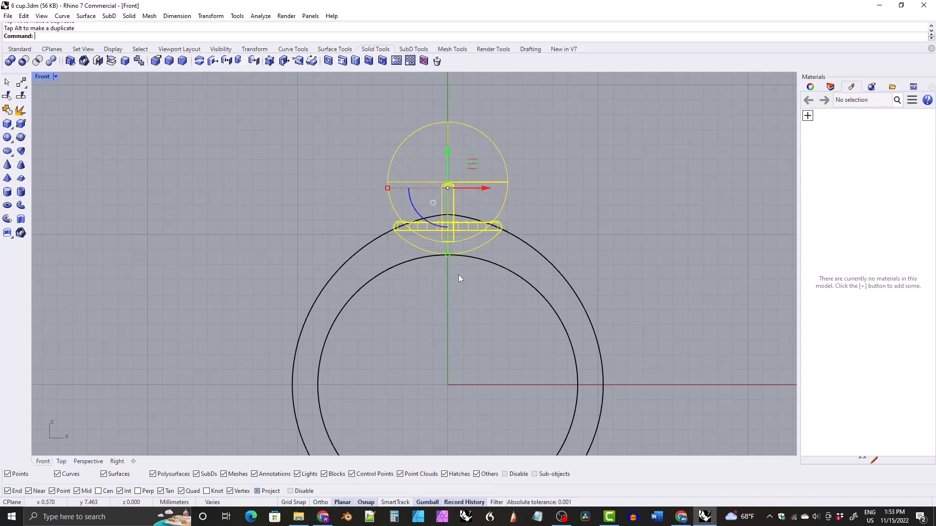
{"action": "left_click", "coordinate": [450, 156]}
{"action": "type", "text": "1"}
{"action": "key", "text": "Return"}
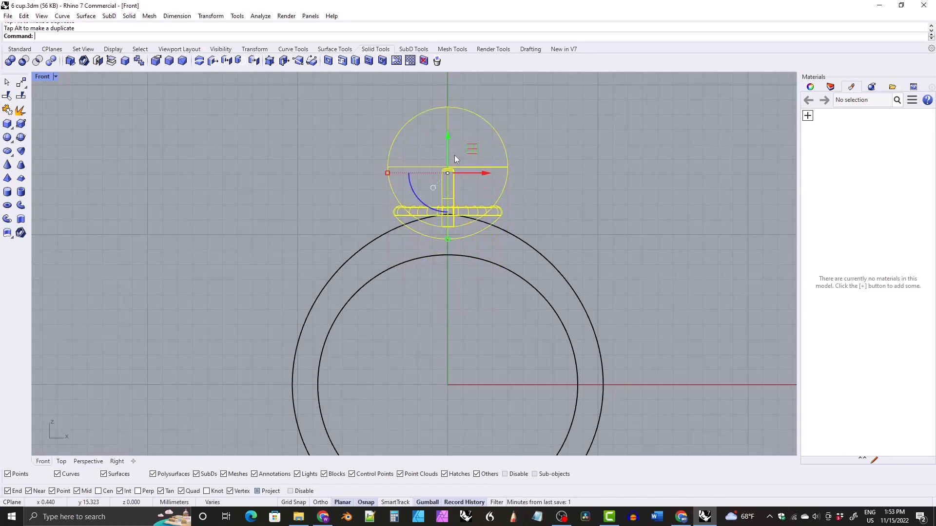
{"action": "left_click", "coordinate": [332, 194]}
{"action": "scroll", "coordinate": [426, 190], "scroll_direction": "down", "scroll_amount": 4}
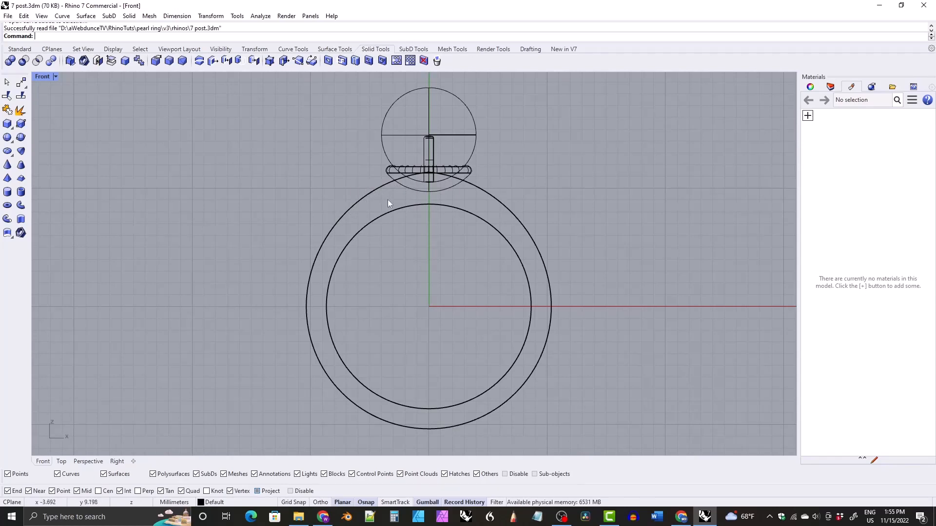
- Turn on the control points of the band's left shoulder curve and raise its apex point slightly into the cup's rim
{"action": "scroll", "coordinate": [399, 195], "scroll_direction": "up", "scroll_amount": 3}
{"action": "left_click", "coordinate": [373, 221]}
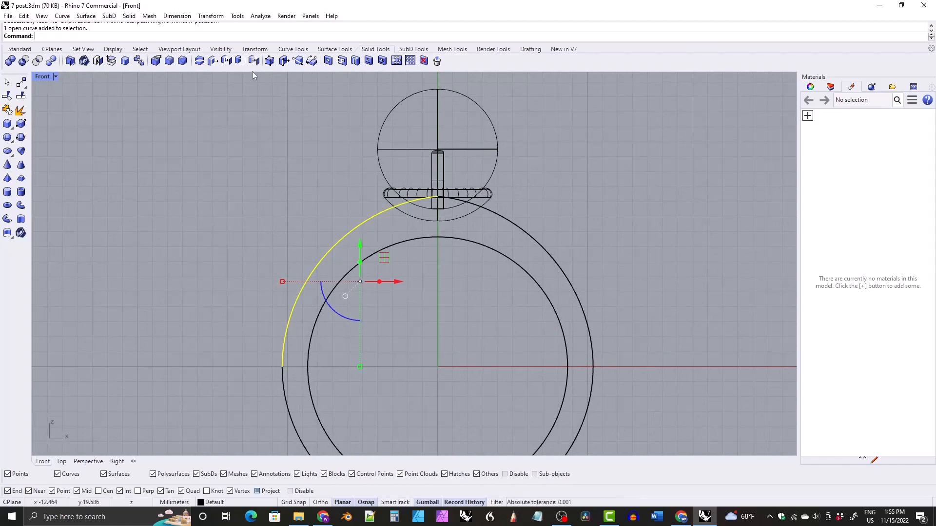
{"action": "left_click", "coordinate": [293, 49]}
{"action": "left_click", "coordinate": [138, 60]}
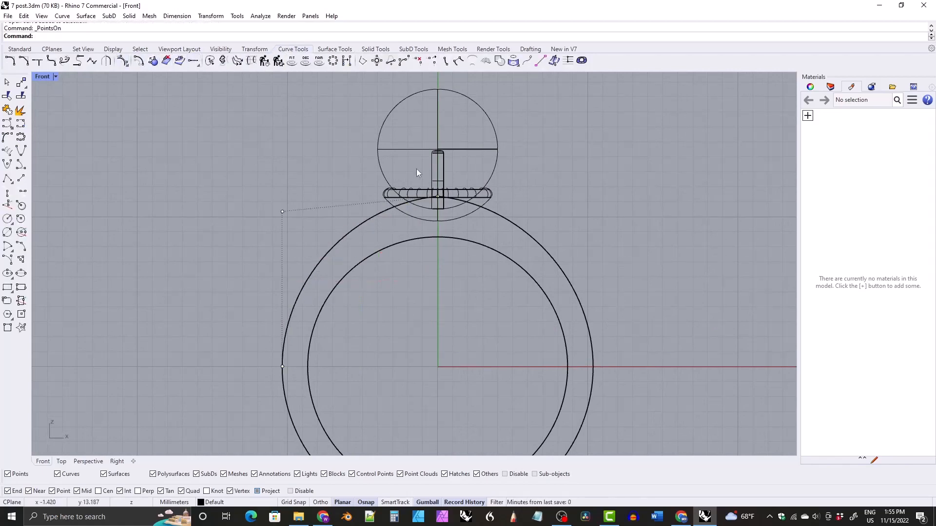
{"action": "left_click", "coordinate": [438, 197]}
{"action": "mouse_move", "coordinate": [435, 170]}
{"action": "left_mouse_down"}
{"action": "mouse_move", "coordinate": [439, 180]}
{"action": "mouse_move", "coordinate": [437, 159]}
{"action": "left_mouse_up"}
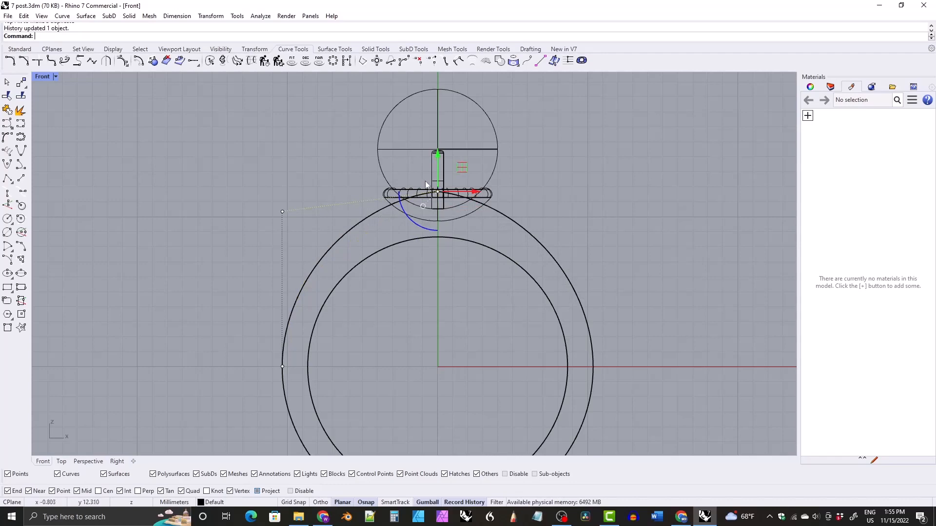
- Try raising the shoulder curve's apex point above the cup's rim
{"action": "scroll", "coordinate": [425, 182], "scroll_direction": "up", "scroll_amount": 4}
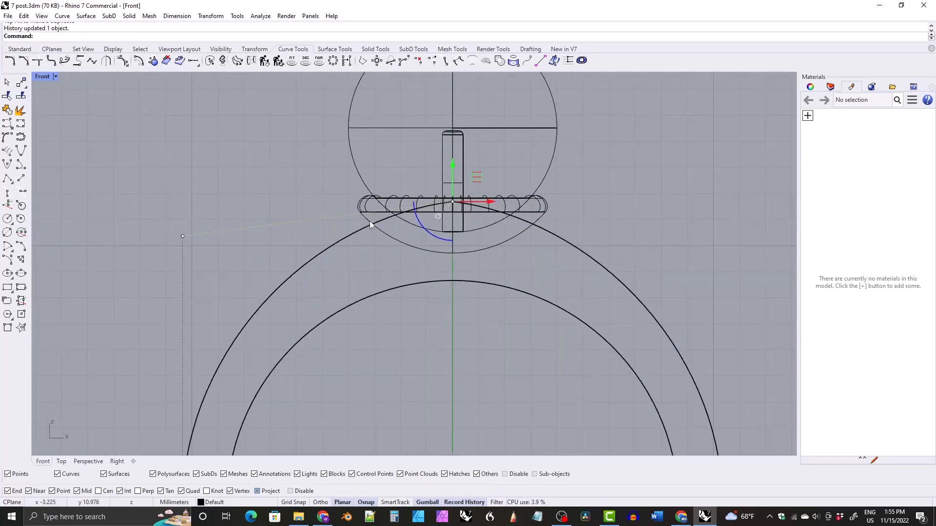
{"action": "scroll", "coordinate": [364, 217], "scroll_direction": "up", "scroll_amount": 4}
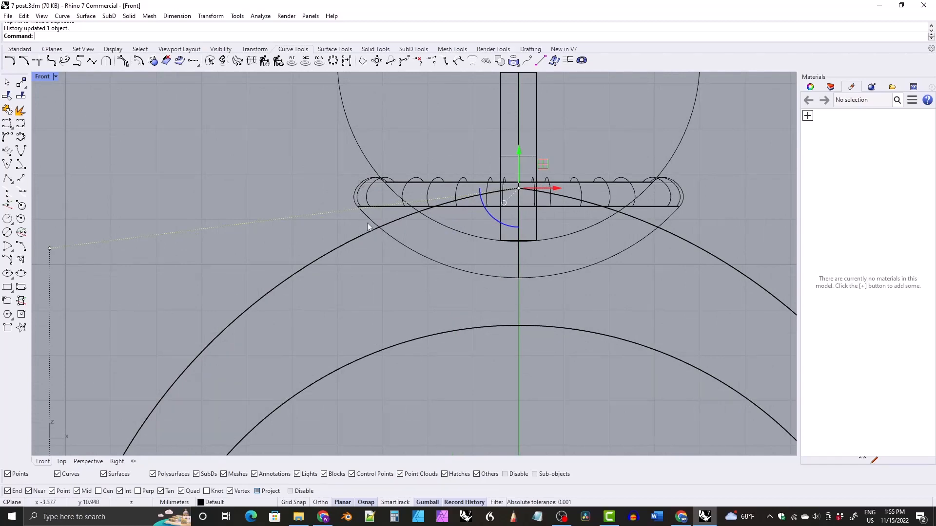
{"action": "scroll", "coordinate": [369, 182], "scroll_direction": "down", "scroll_amount": 4}
{"action": "right_click_drag", "start_coordinate": [372, 183], "coordinate": [361, 194]}
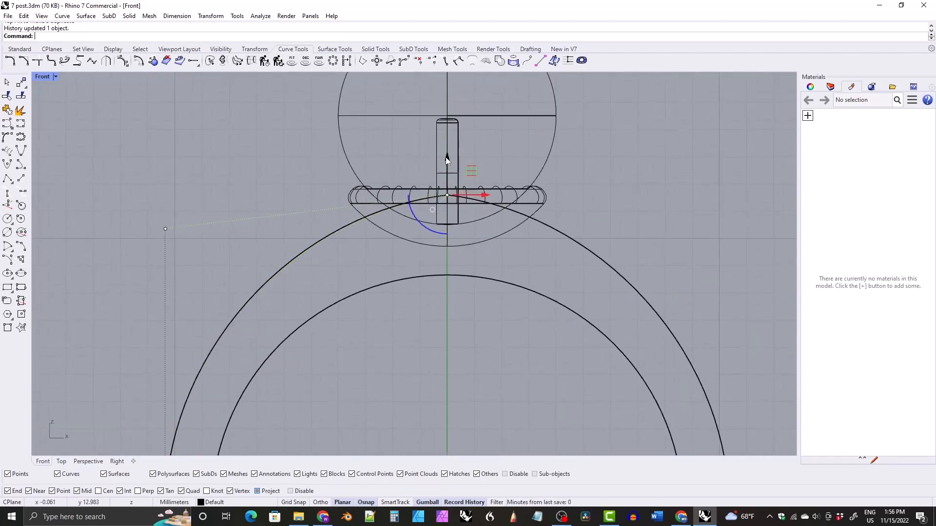
{"action": "scroll", "coordinate": [354, 210], "scroll_direction": "up", "scroll_amount": 5}
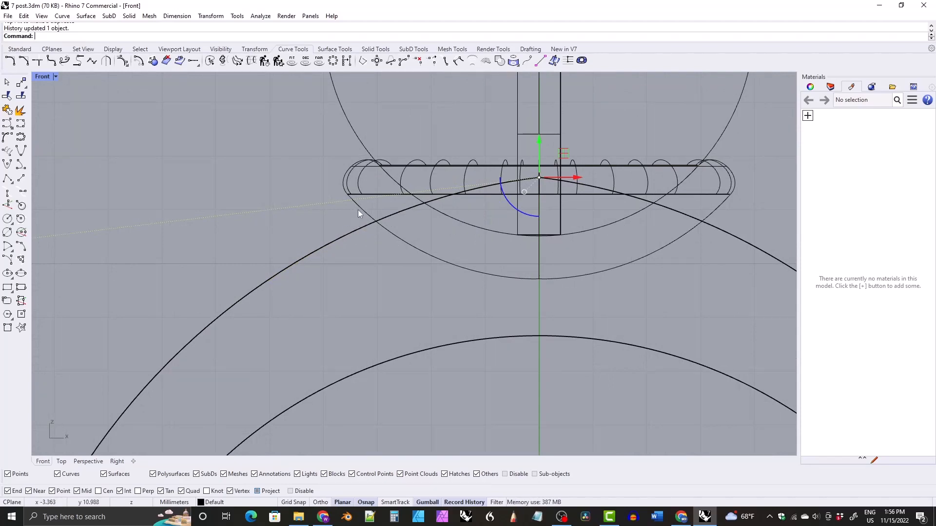
{"action": "left_click_drag", "start_coordinate": [535, 142], "coordinate": [531, 100]}
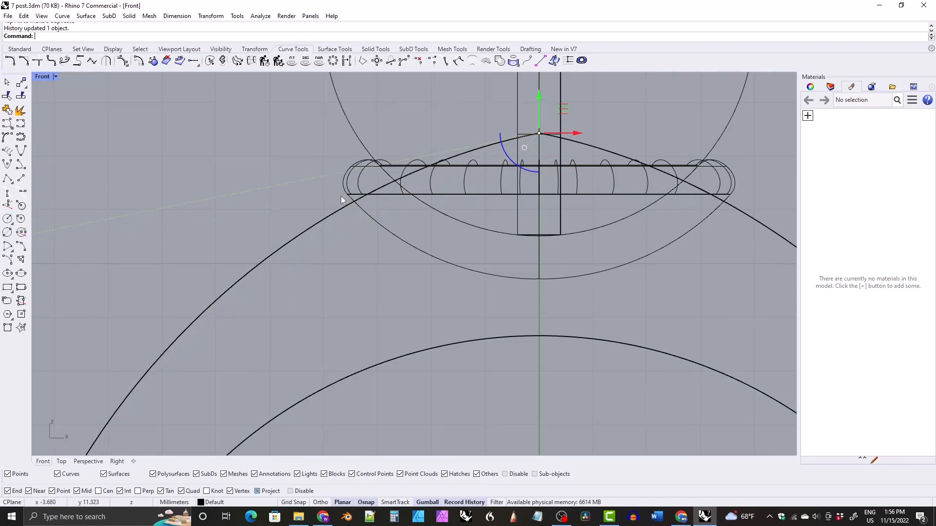
- Lower the shoulder curve's apex point back to just below the top of the cup's rim
{"action": "scroll", "coordinate": [349, 197], "scroll_direction": "up", "scroll_amount": 6}
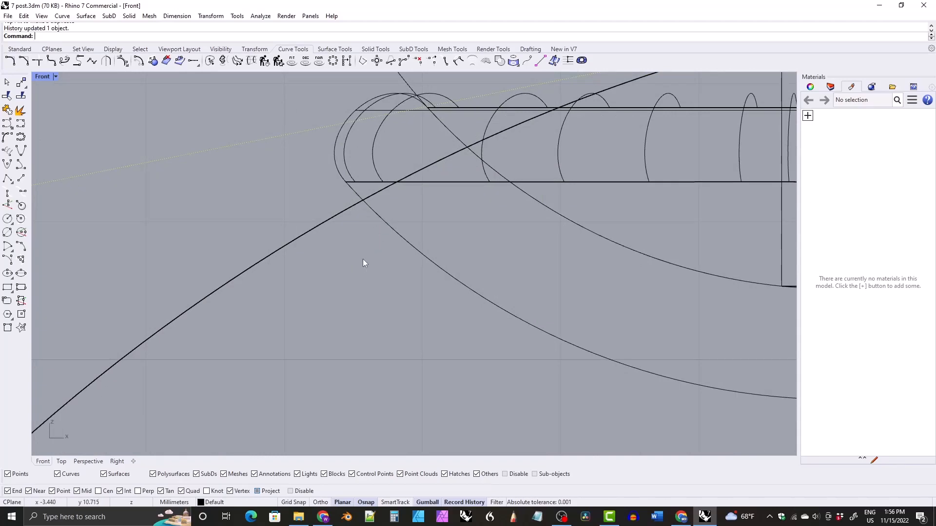
{"action": "scroll", "coordinate": [371, 244], "scroll_direction": "down", "scroll_amount": 8}
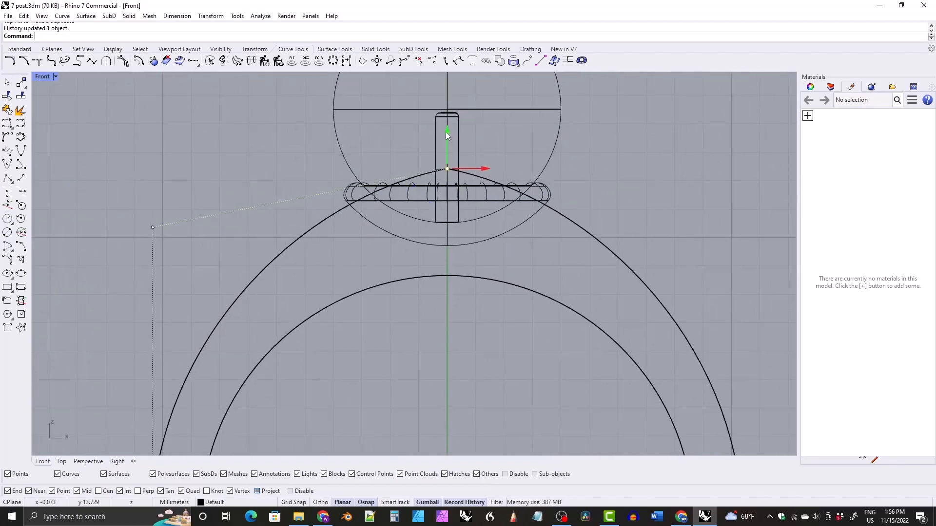
{"action": "left_click_drag", "start_coordinate": [446, 131], "coordinate": [446, 159]}
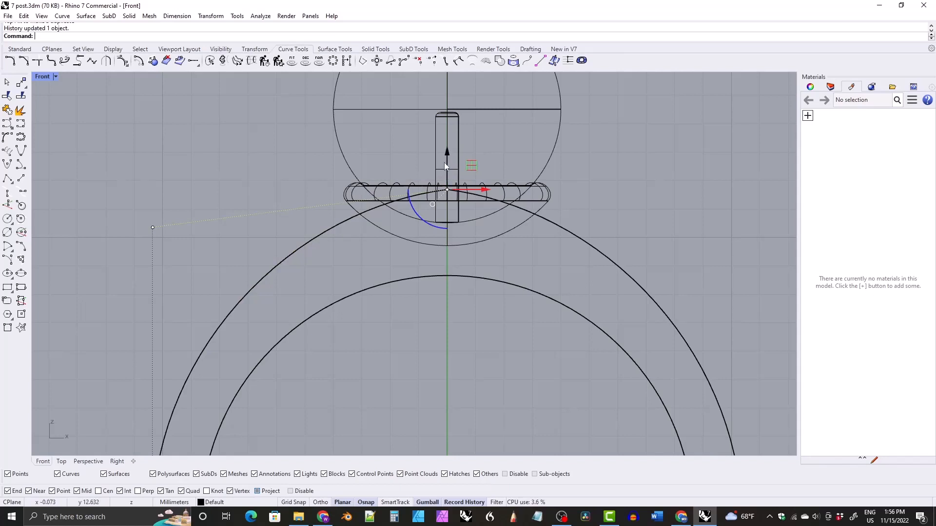
{"action": "scroll", "coordinate": [439, 169], "scroll_direction": "down", "scroll_amount": 3}
{"action": "left_click_drag", "start_coordinate": [422, 162], "coordinate": [423, 163]}
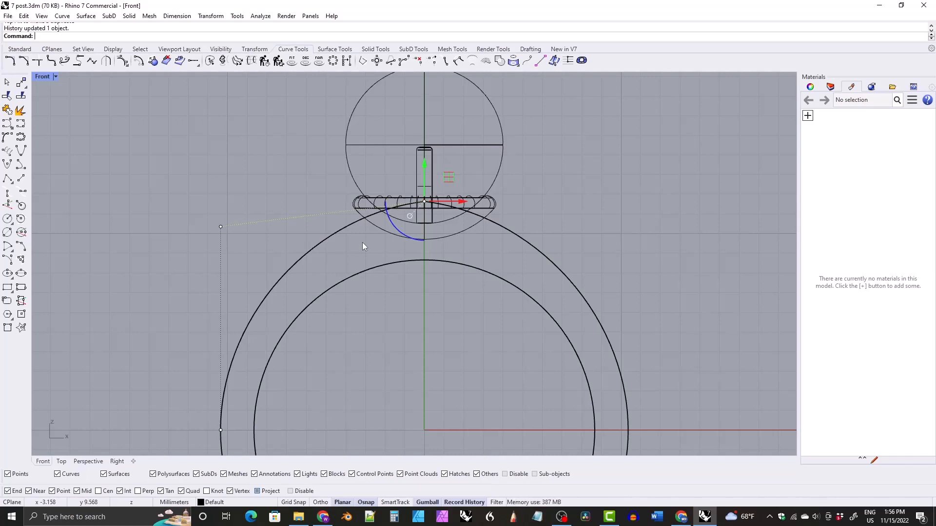
- Draw a circle of 0.6 mm radius centred on the left end of the cup rim's lower edge
{"action": "scroll", "coordinate": [367, 237], "scroll_direction": "up", "scroll_amount": 5}
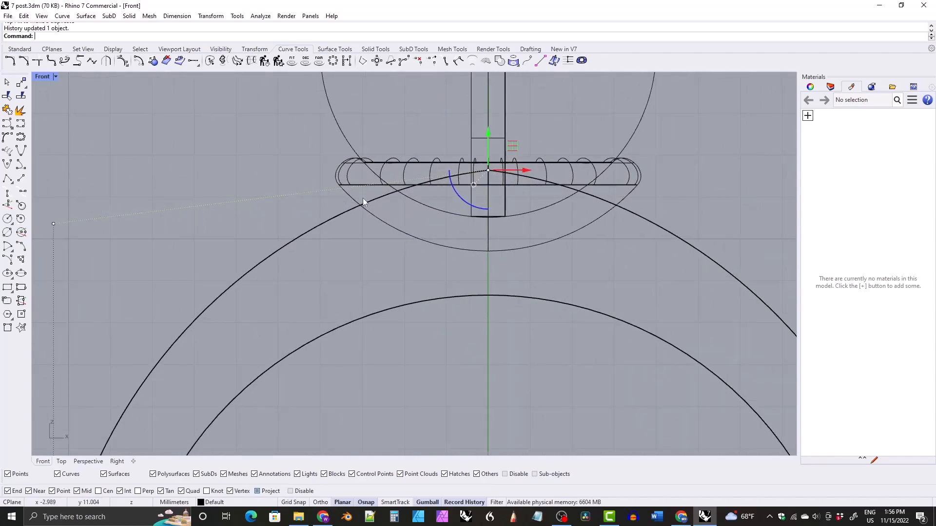
{"action": "scroll", "coordinate": [340, 197], "scroll_direction": "up", "scroll_amount": 4}
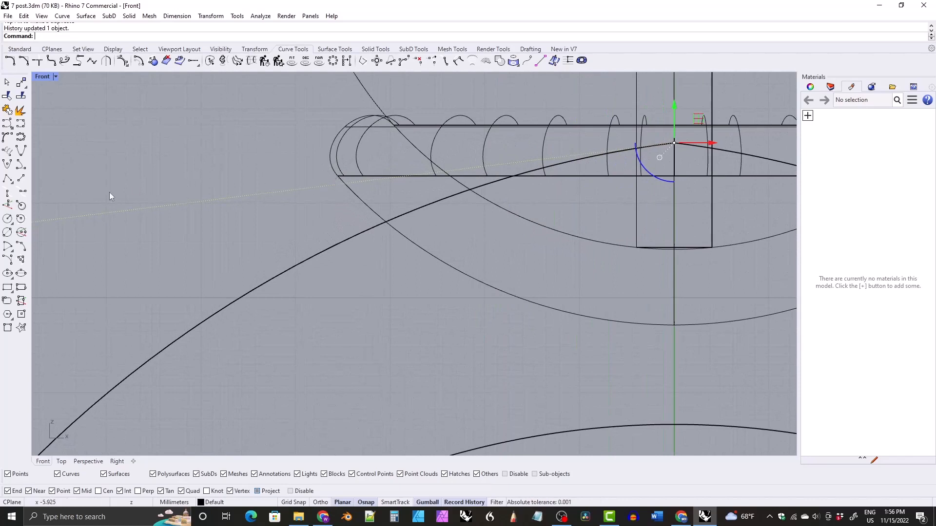
{"action": "left_click", "coordinate": [8, 218]}
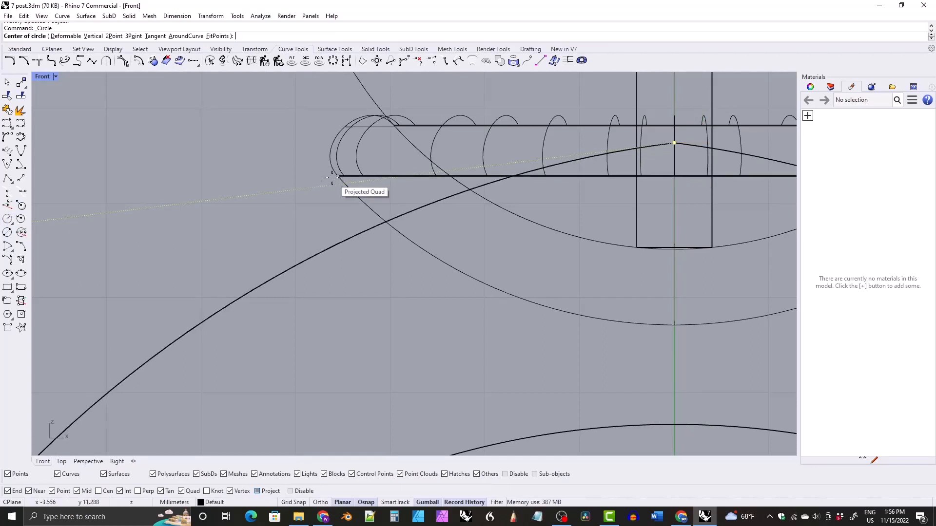
{"action": "left_click", "coordinate": [180, 491]}
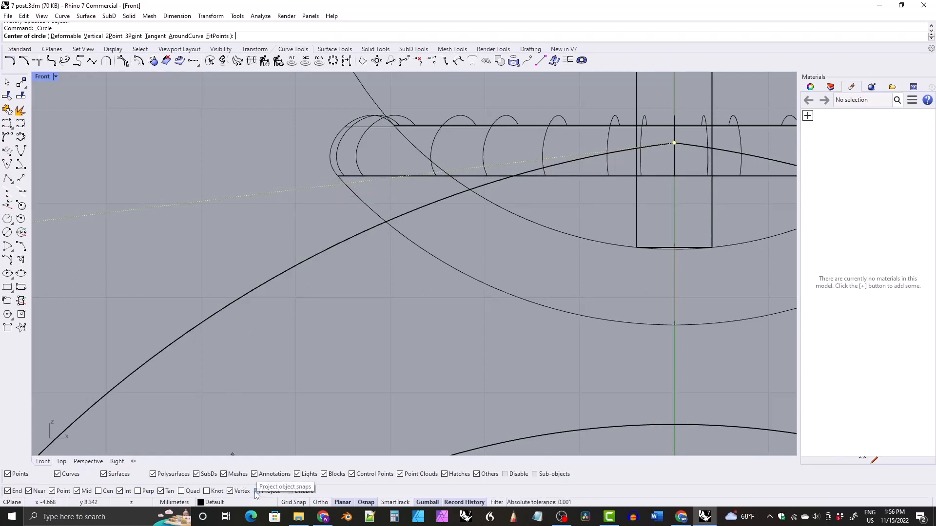
{"action": "left_click", "coordinate": [181, 491]}
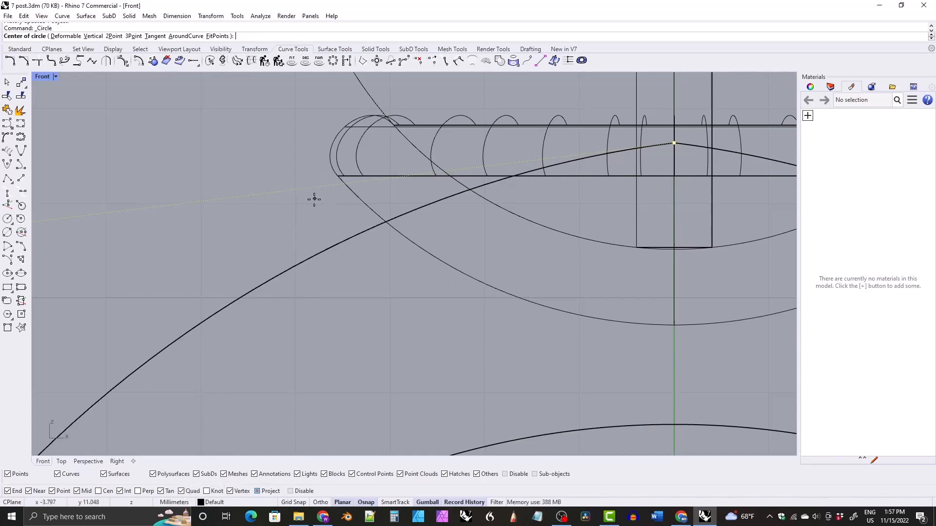
{"action": "left_click", "coordinate": [337, 176]}
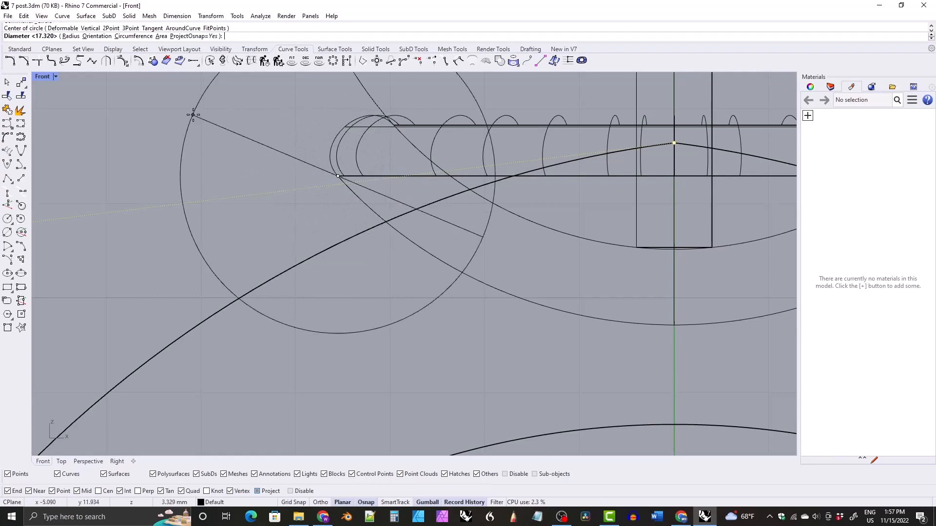
{"action": "left_click", "coordinate": [71, 36]}
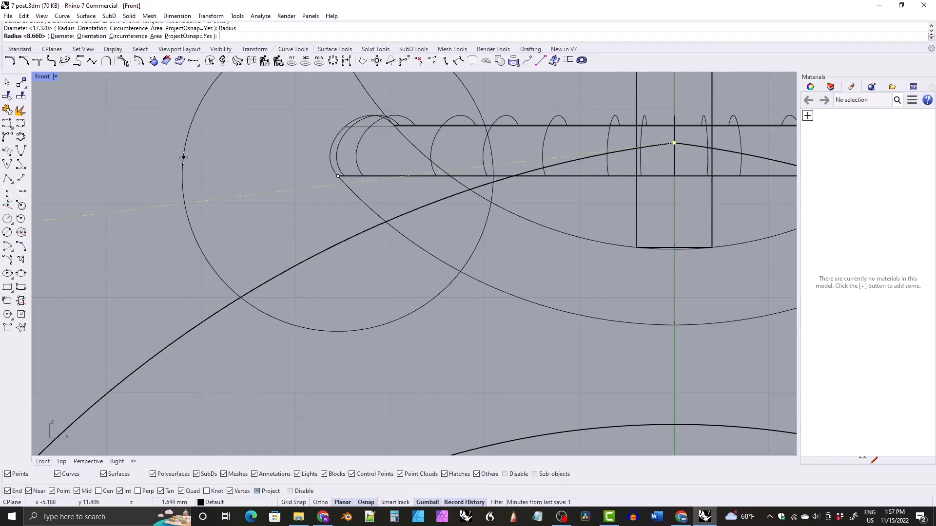
{"action": "type", "text": "0.6"}
{"action": "key", "text": "Return"}
{"action": "right_click_drag", "start_coordinate": [345, 175], "coordinate": [311, 197]}
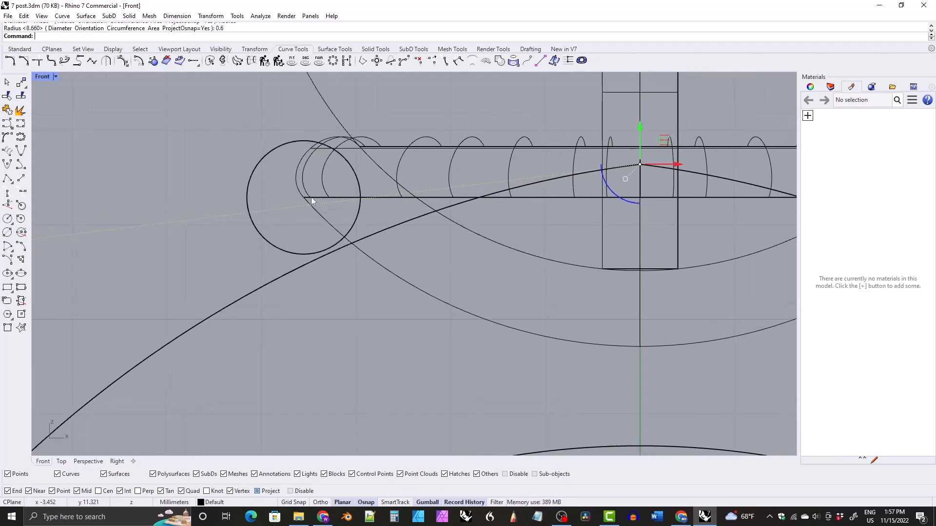
{"action": "scroll", "coordinate": [311, 197], "scroll_direction": "up", "scroll_amount": 3}
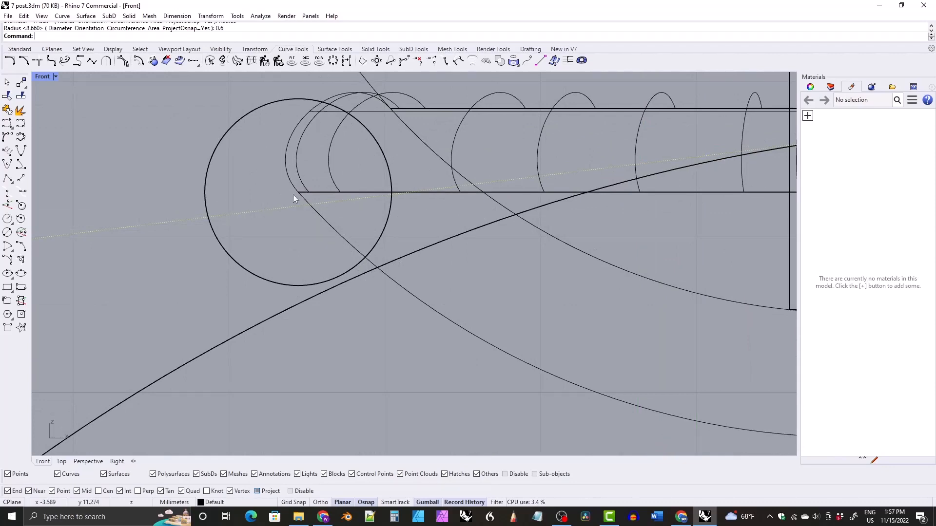
{"action": "scroll", "coordinate": [318, 191], "scroll_direction": "down", "scroll_amount": 4}
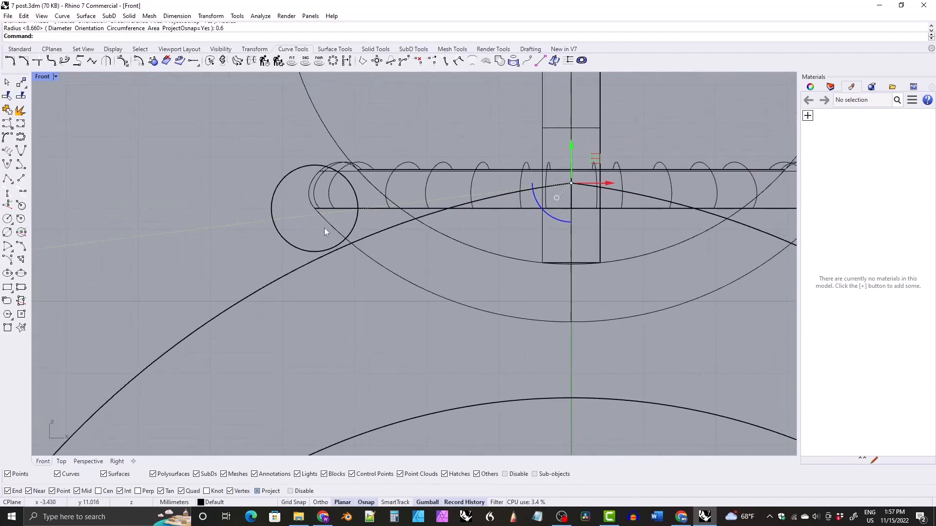
- Create intersection points between the 0.6 mm radius circle and the pearl cup
{"action": "scroll", "coordinate": [304, 205], "scroll_direction": "up", "scroll_amount": 3}
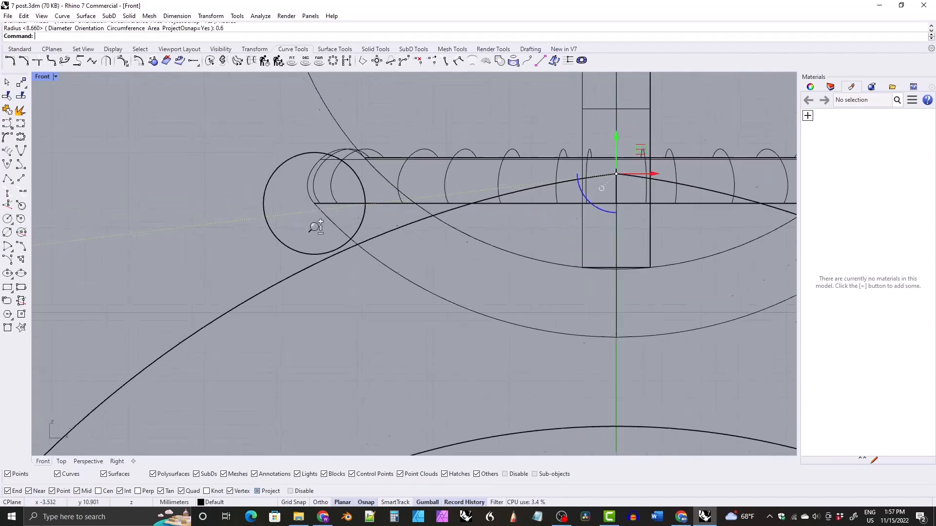
{"action": "left_click", "coordinate": [290, 255]}
{"action": "left_click", "coordinate": [397, 267], "text": "shift"}
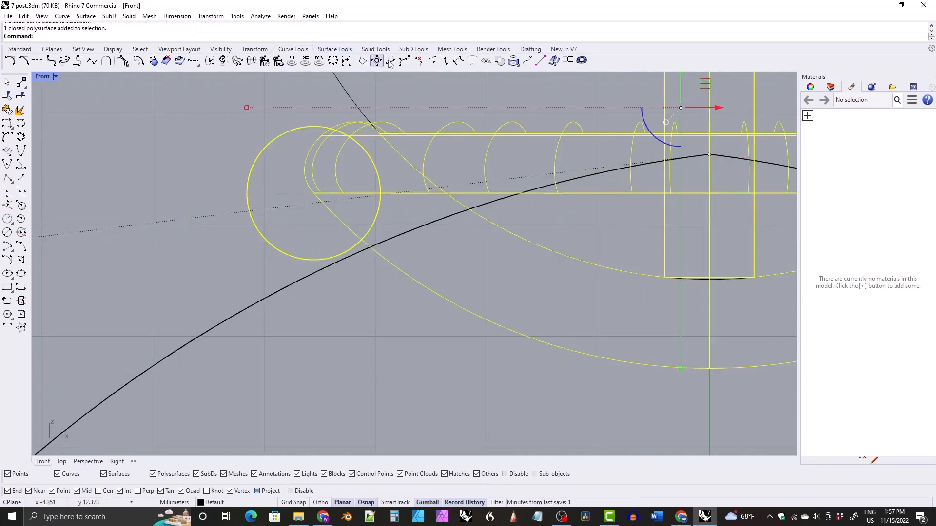
{"action": "left_click", "coordinate": [517, 65]}
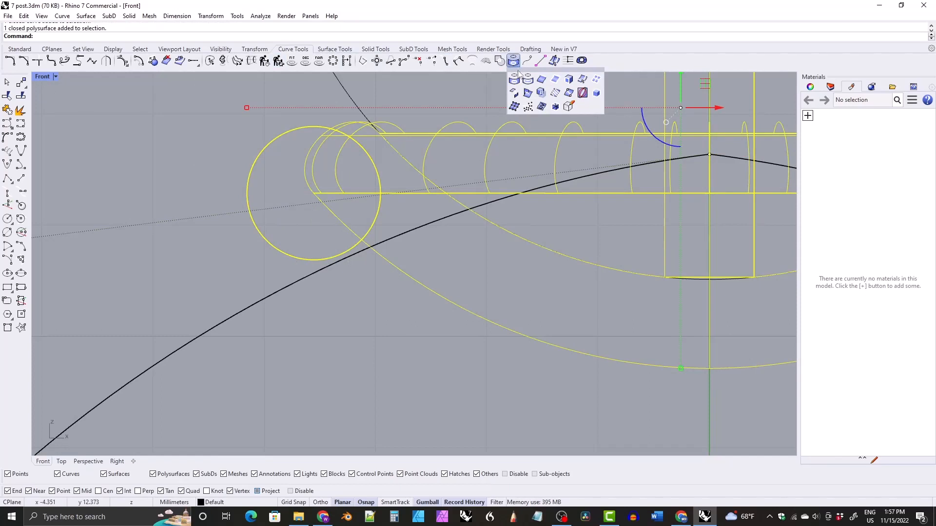
{"action": "left_click", "coordinate": [528, 94]}
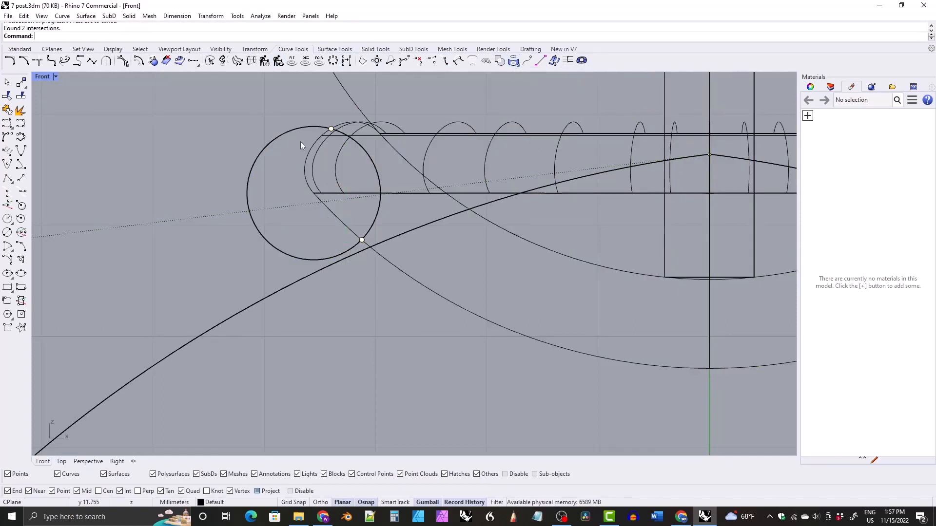
- Delete the upper intersection point and the construction circle, keeping the lower point on the cup's outer wall
{"action": "left_click", "coordinate": [330, 128]}
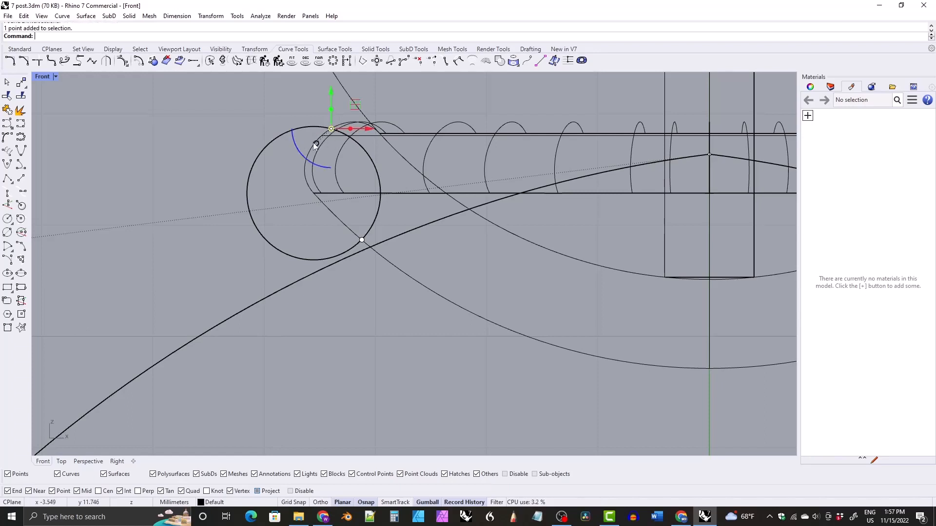
{"action": "left_click", "coordinate": [261, 153]}
{"action": "key", "text": "Delete"}
{"action": "scroll", "coordinate": [356, 183], "scroll_direction": "down", "scroll_amount": 3}
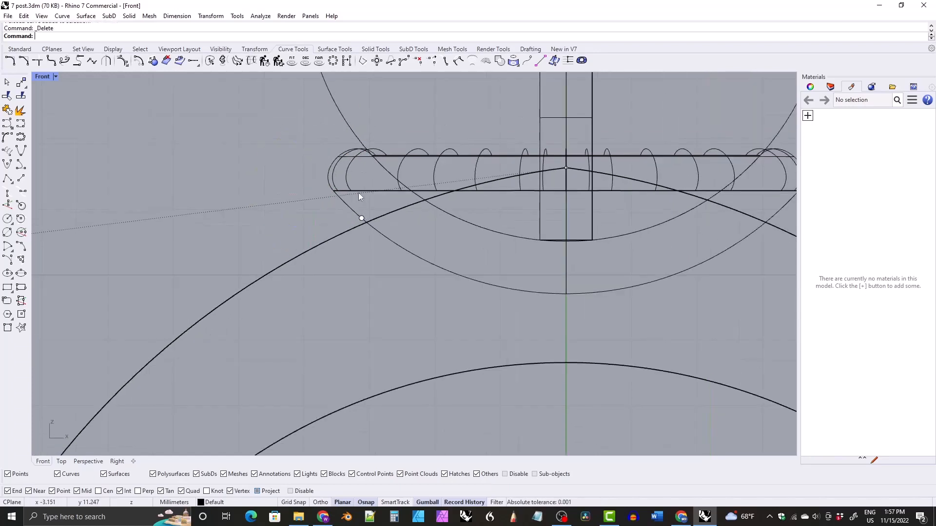
- Raise the shoulder curve's apex point until the curve passes through the intersection point on the cup, and turn off the control points
{"action": "right_click_drag", "start_coordinate": [453, 179], "coordinate": [389, 200]}
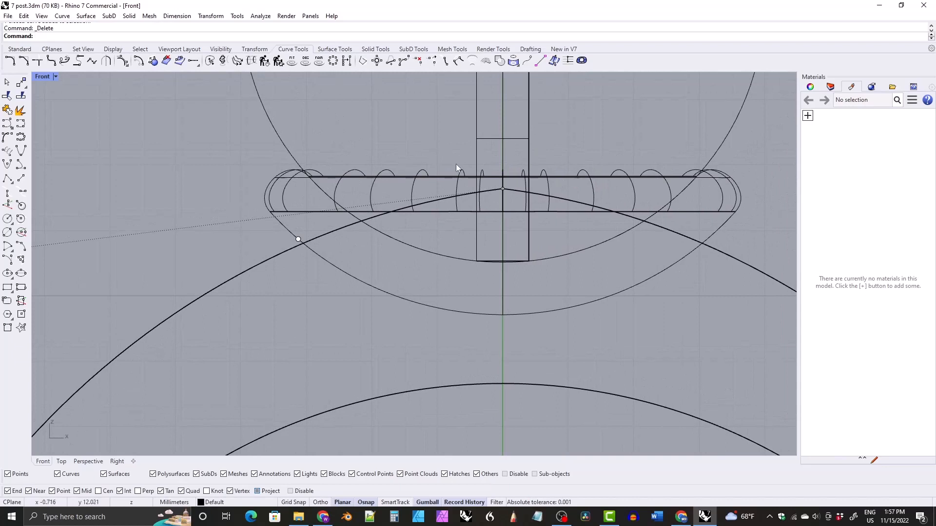
{"action": "left_click_drag", "start_coordinate": [489, 184], "coordinate": [518, 215]}
{"action": "right_click_drag", "start_coordinate": [493, 183], "coordinate": [490, 206]}
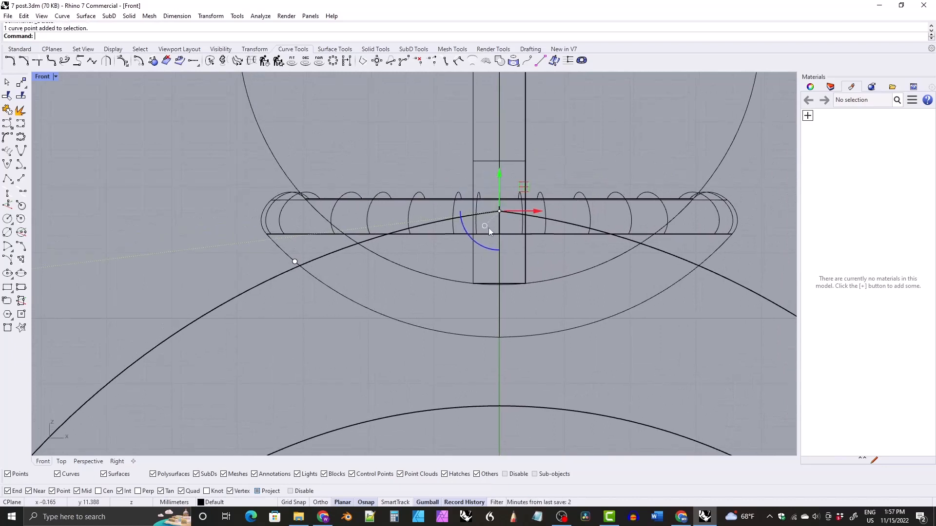
{"action": "left_click_drag", "start_coordinate": [499, 176], "coordinate": [498, 168]}
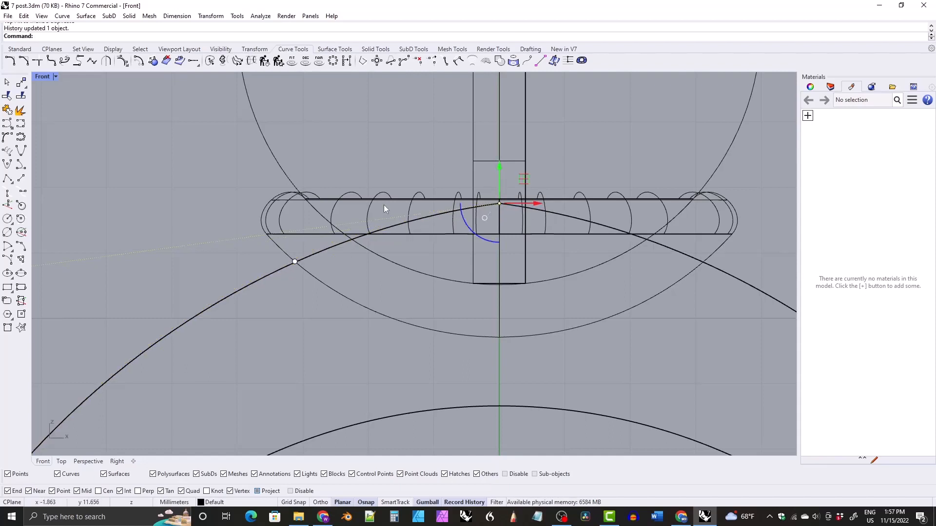
{"action": "scroll", "coordinate": [285, 278], "scroll_direction": "up", "scroll_amount": 6}
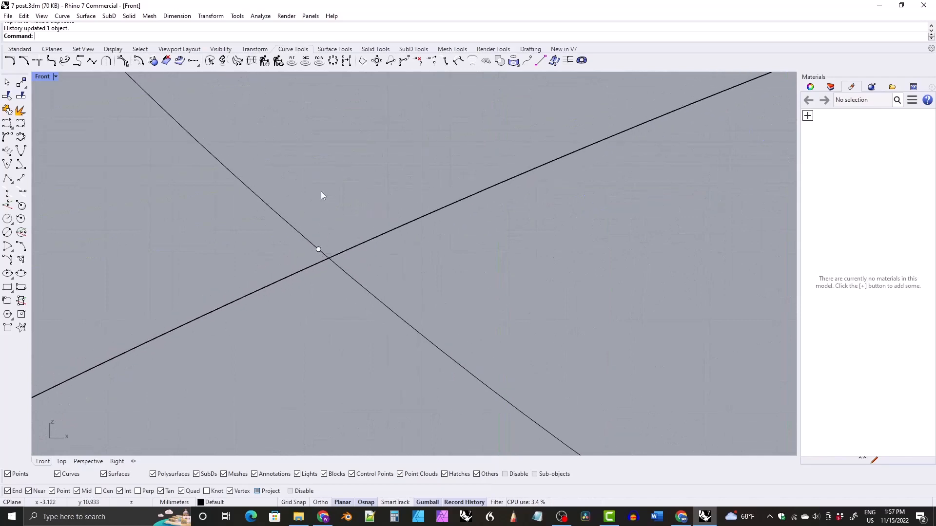
{"action": "scroll", "coordinate": [321, 195], "scroll_direction": "down", "scroll_amount": 8}
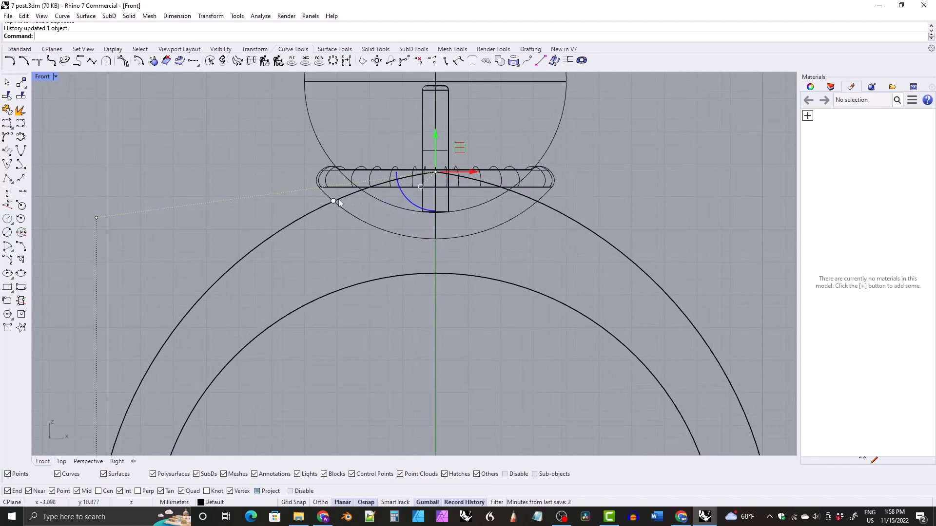
{"action": "scroll", "coordinate": [317, 203], "scroll_direction": "up", "scroll_amount": 3}
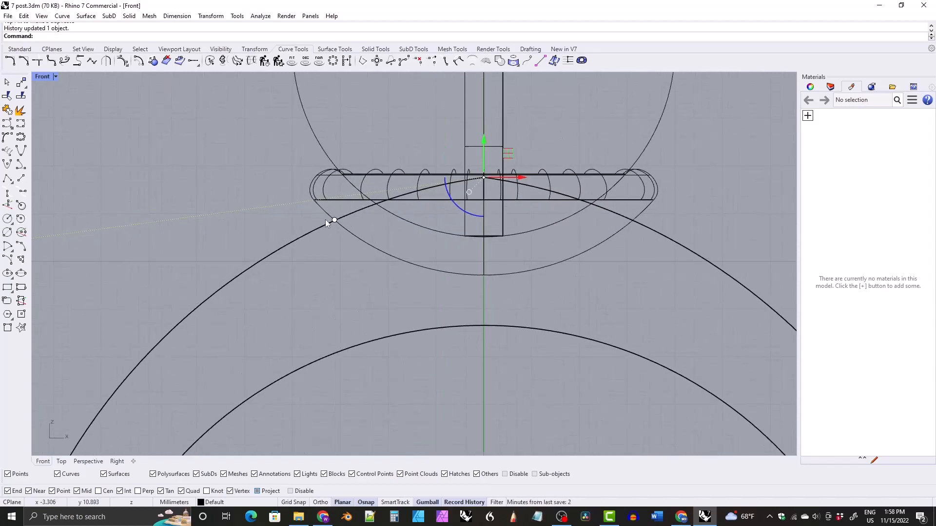
{"action": "scroll", "coordinate": [347, 178], "scroll_direction": "down", "scroll_amount": 5}
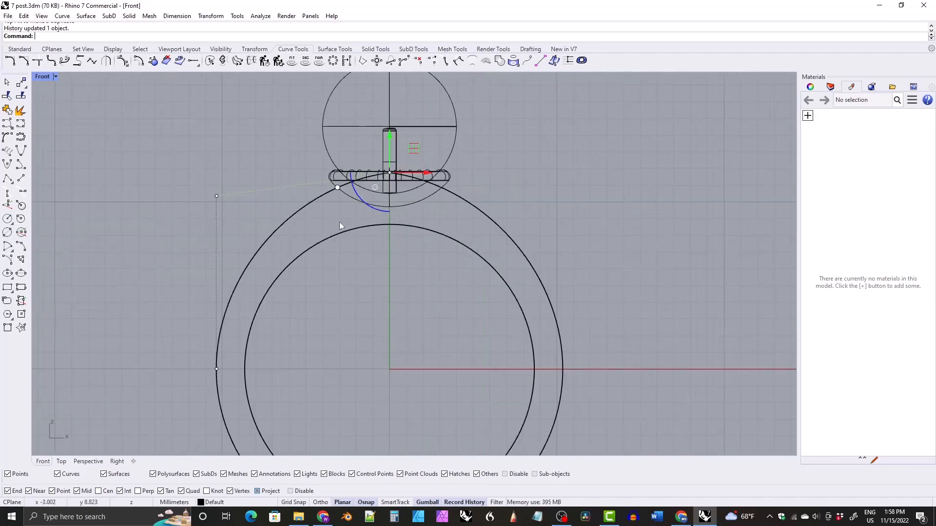
{"action": "key", "text": "Delete"}
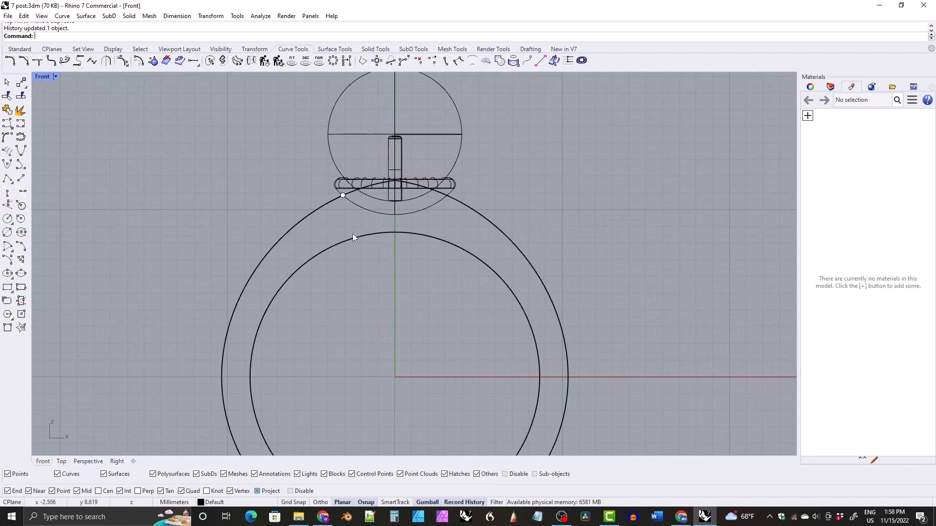
- Join the left and right shoulder curves and the lower outer arc into one closed band curve
{"action": "scroll", "coordinate": [380, 193], "scroll_direction": "down", "scroll_amount": 3}
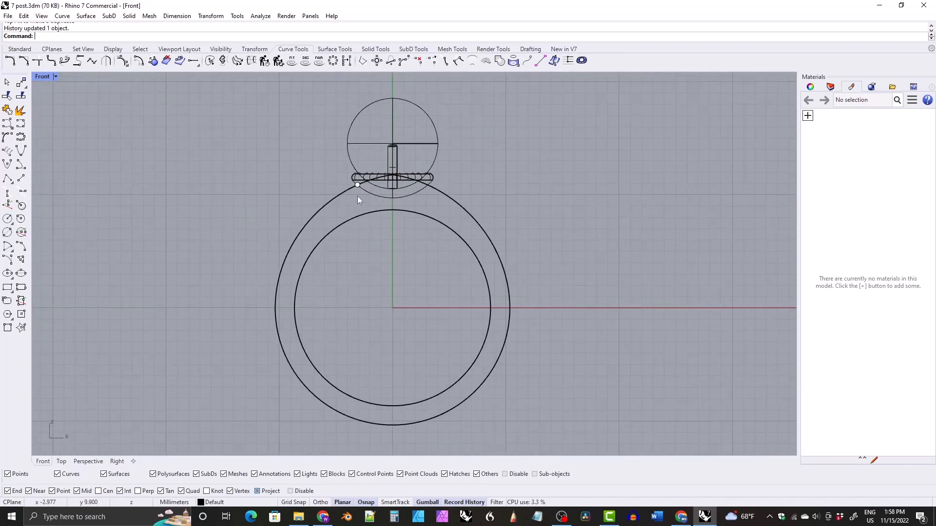
{"action": "left_click", "coordinate": [334, 201]}
{"action": "left_click", "coordinate": [508, 283], "text": "shift"}
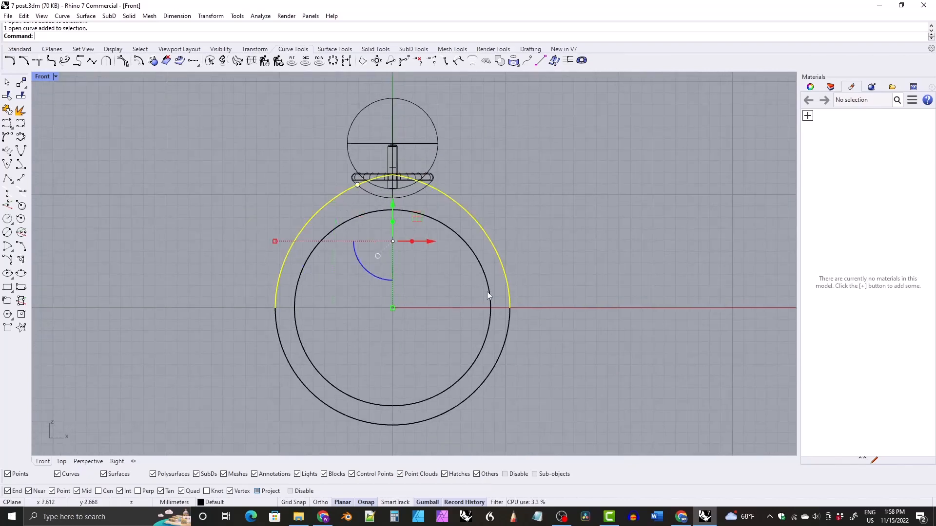
{"action": "left_click", "coordinate": [502, 343], "text": "shift"}
{"action": "left_click", "coordinate": [8, 110]}
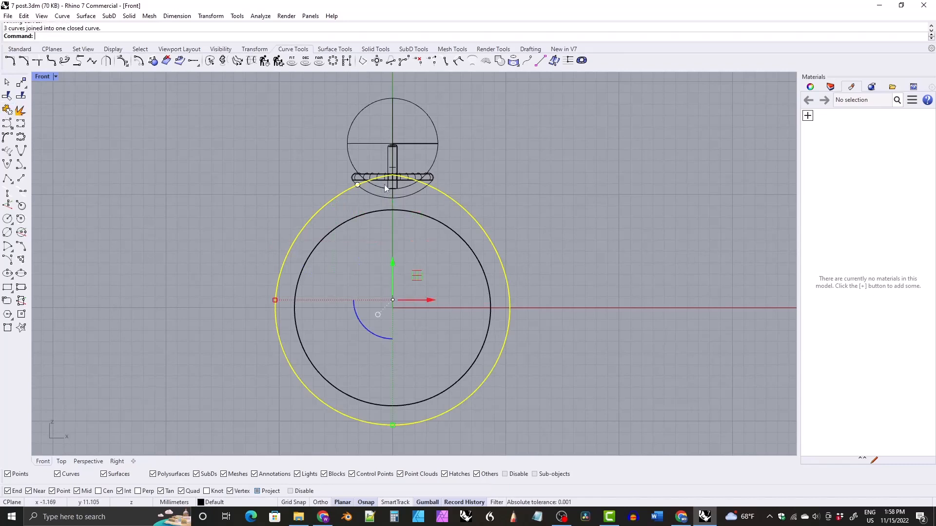
- Try to move the closed outer band curve's seam to its apex with the pearl and cup still shown
{"action": "scroll", "coordinate": [384, 185], "scroll_direction": "up", "scroll_amount": 3}
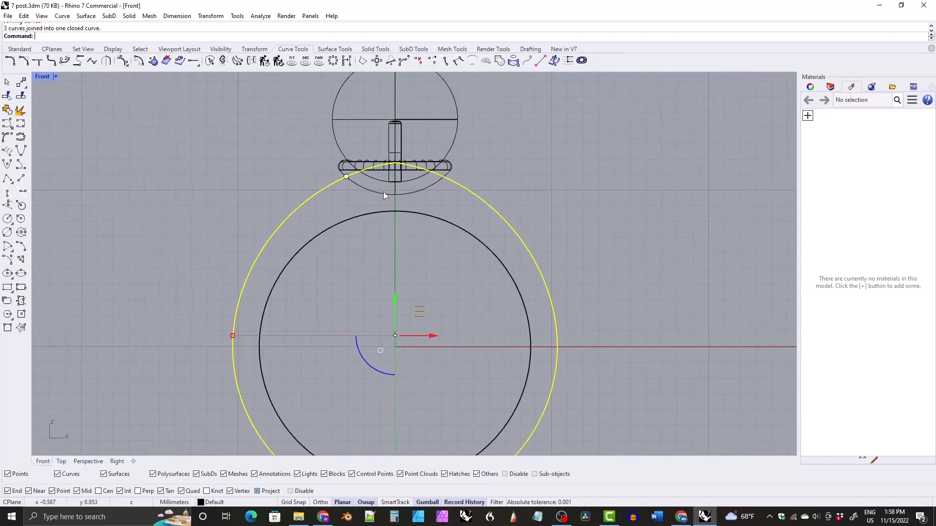
{"action": "left_click", "coordinate": [210, 61]}
{"action": "left_click_drag", "start_coordinate": [235, 366], "coordinate": [396, 188]}
{"action": "key", "text": "Return"}
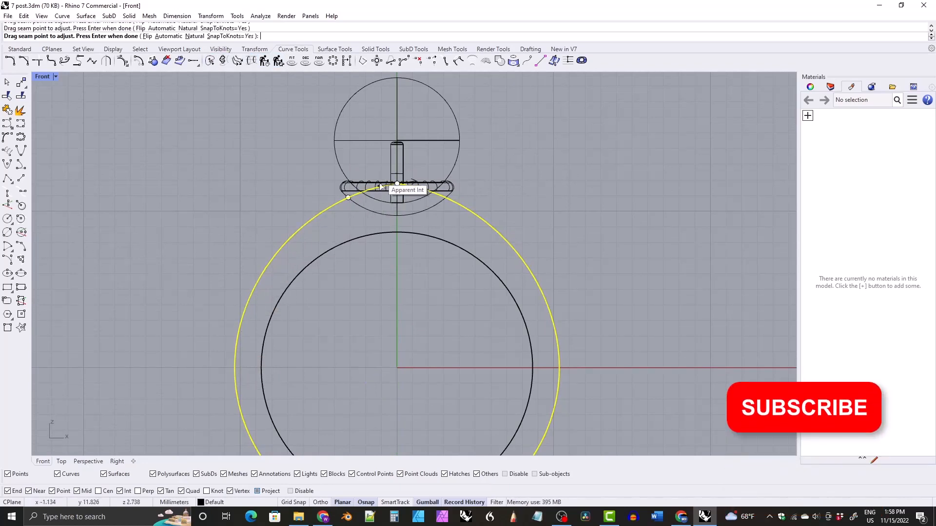
- Hide the pearl and the cup with its post, leaving only the band curves and the intersection point
{"action": "scroll", "coordinate": [379, 151], "scroll_direction": "up", "scroll_amount": 4}
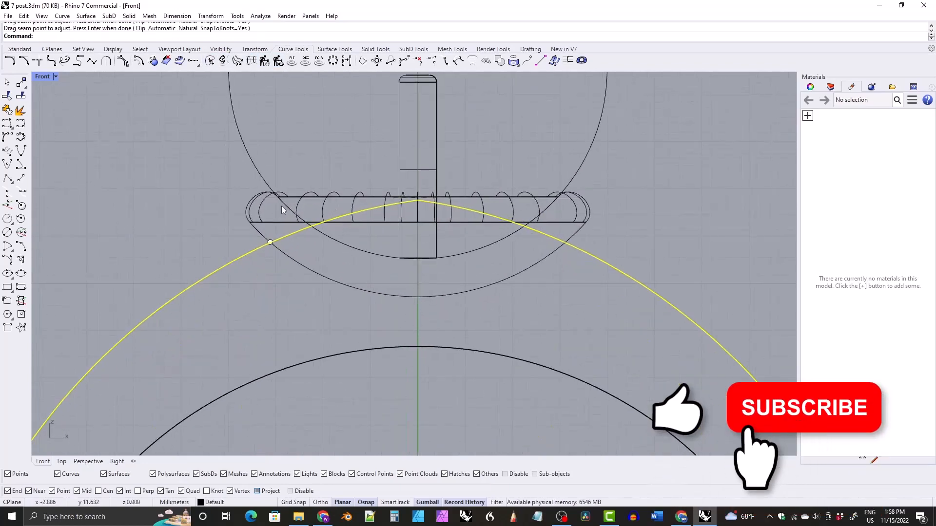
{"action": "left_click", "coordinate": [306, 233]}
{"action": "left_click", "coordinate": [312, 240]}
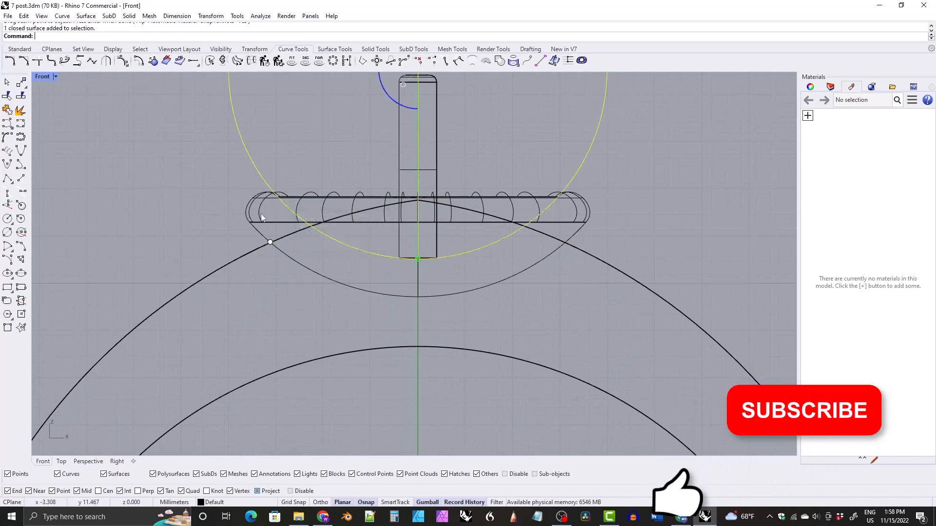
{"action": "type", "text": "hide"}
{"action": "key", "text": "Return"}
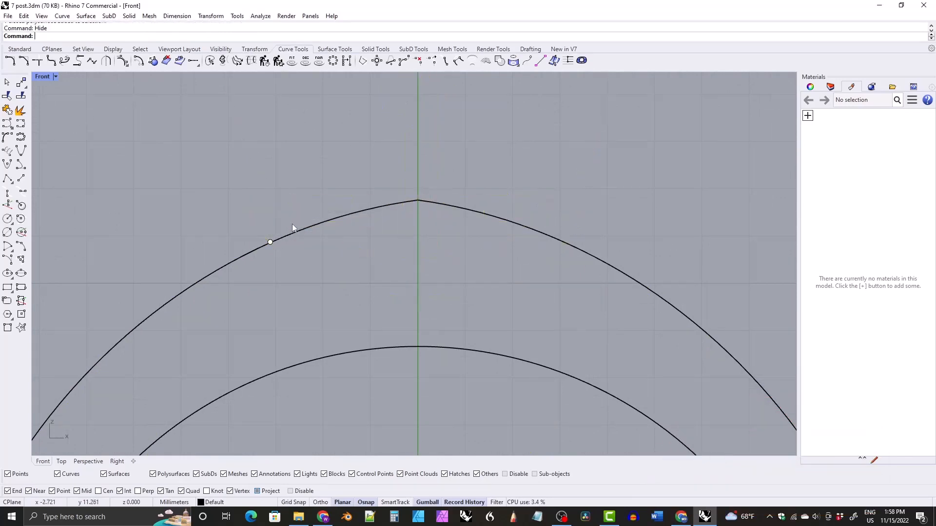
- Set the outer band curve's seam exactly at its apex, and save the model as 8 front curves.3dm
{"action": "left_click", "coordinate": [393, 203]}
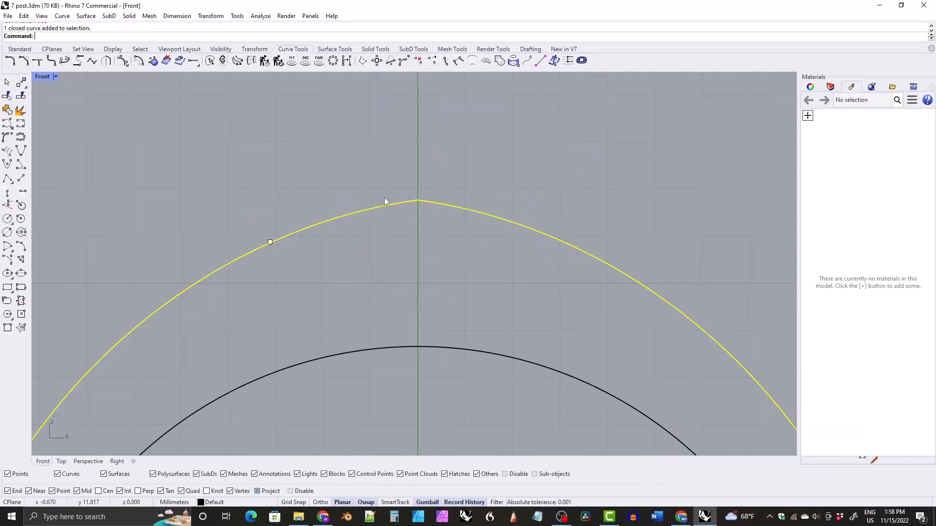
{"action": "left_click", "coordinate": [209, 61]}
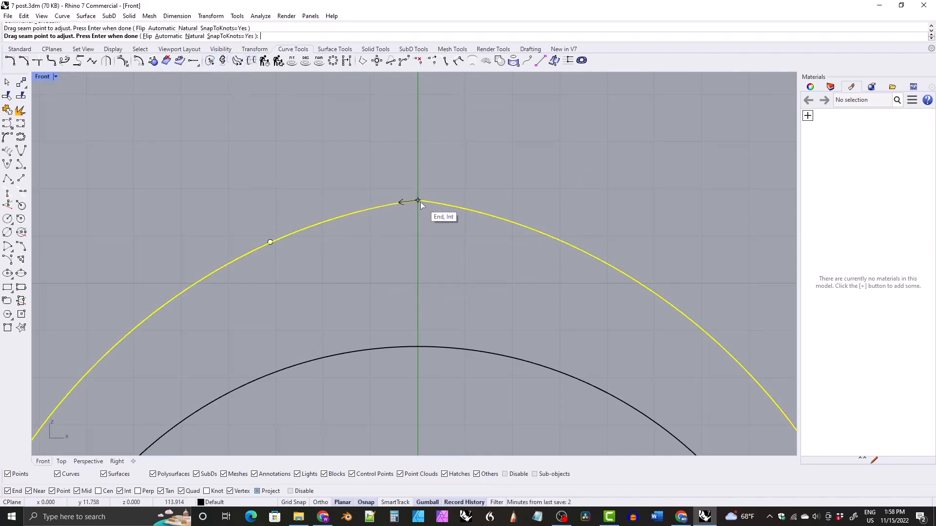
{"action": "key", "text": "Return"}
{"action": "scroll", "coordinate": [398, 148], "scroll_direction": "down", "scroll_amount": 4}
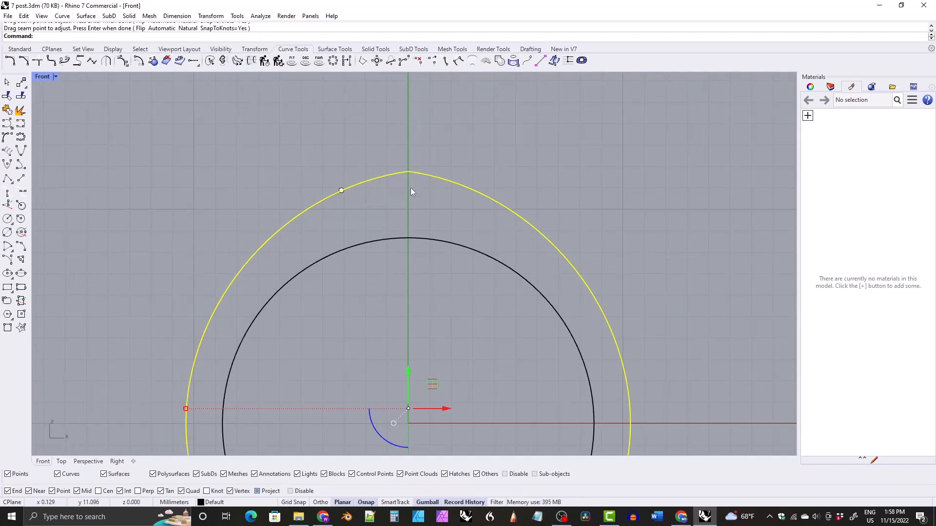
{"action": "scroll", "coordinate": [410, 188], "scroll_direction": "up", "scroll_amount": 3}
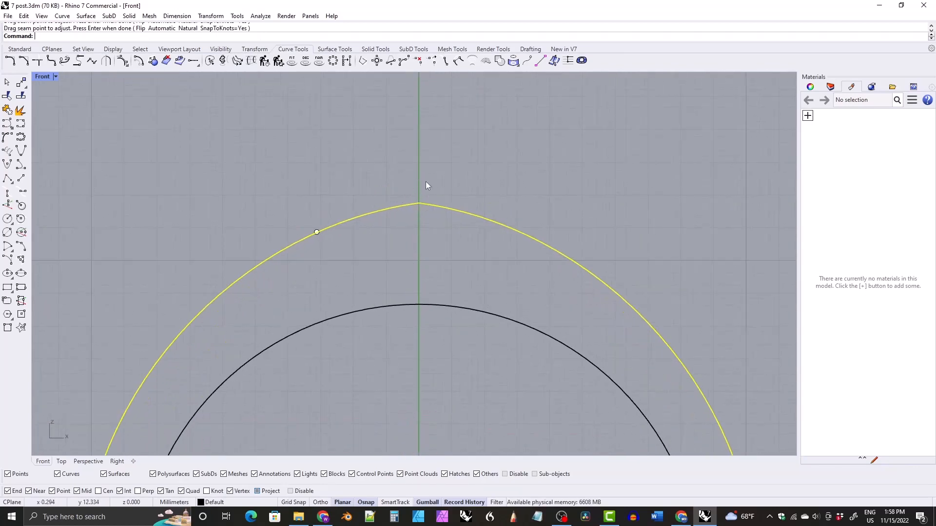
{"action": "scroll", "coordinate": [411, 166], "scroll_direction": "down", "scroll_amount": 2}
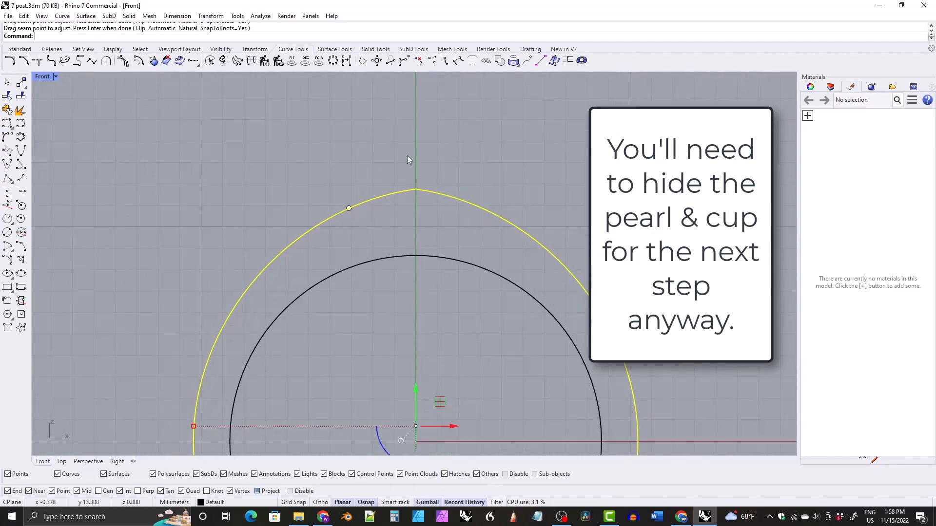
{"action": "scroll", "coordinate": [388, 189], "scroll_direction": "down", "scroll_amount": 2}
{"action": "key", "text": "Return"}
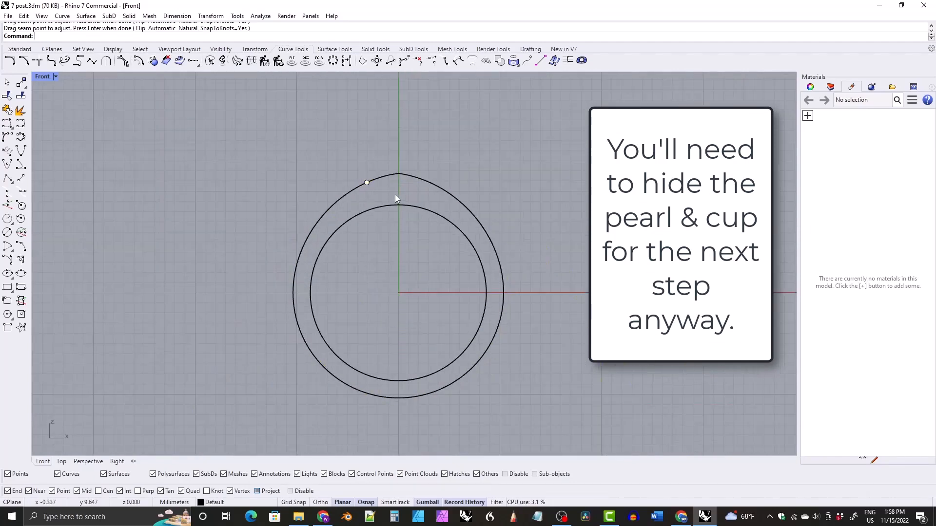
{"action": "scroll", "coordinate": [375, 242], "scroll_direction": "up", "scroll_amount": 2}
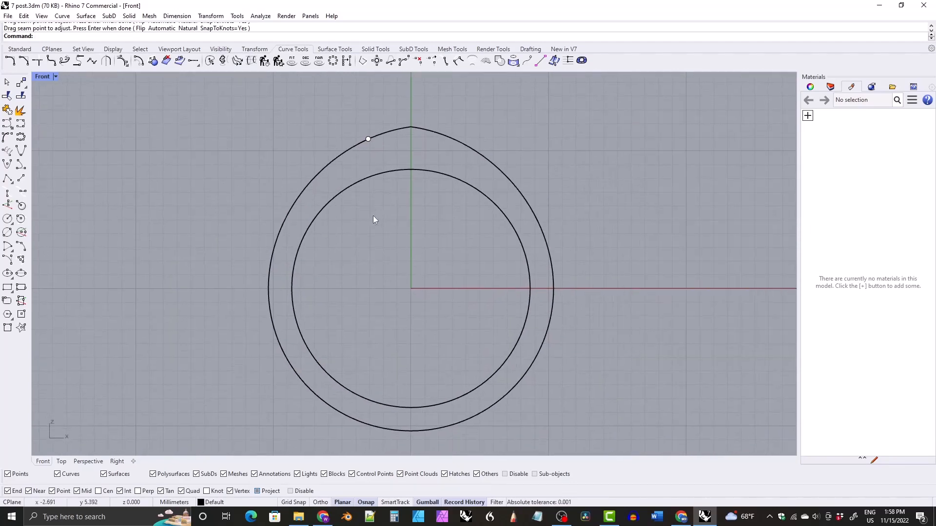
{"action": "scroll", "coordinate": [373, 224], "scroll_direction": "up", "scroll_amount": 1}
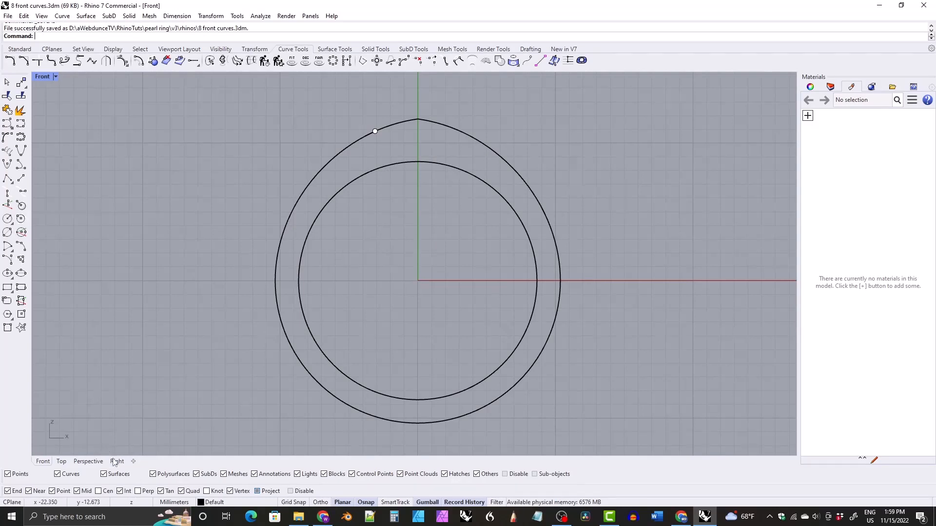
- Place a point object at the bottom end of the outer band curve in the Right view
{"action": "left_click", "coordinate": [116, 461]}
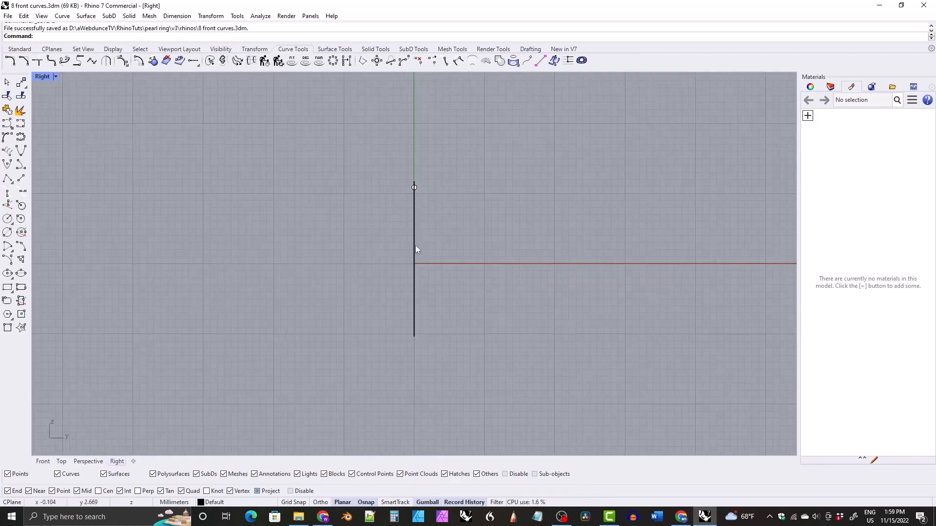
{"action": "right_click_drag", "start_coordinate": [415, 249], "coordinate": [401, 251]}
{"action": "scroll", "coordinate": [404, 232], "scroll_direction": "up", "scroll_amount": 4}
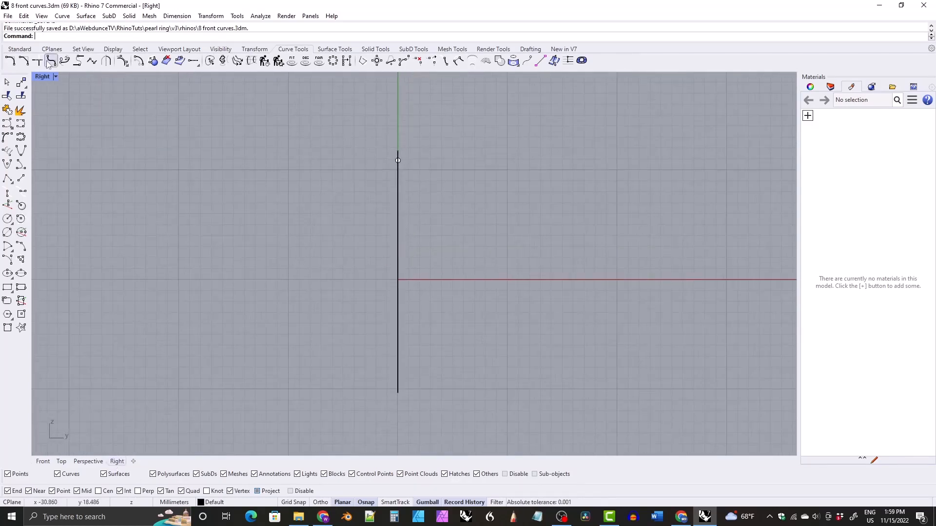
{"action": "left_click", "coordinate": [19, 50]}
{"action": "left_click", "coordinate": [21, 83]}
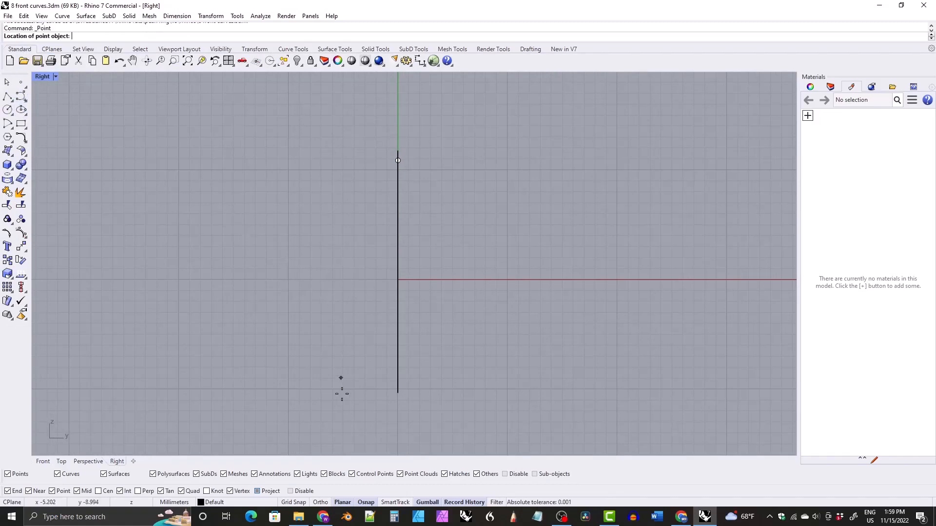
{"action": "left_click", "coordinate": [398, 392]}
{"action": "right_click_drag", "start_coordinate": [390, 288], "coordinate": [385, 290]}
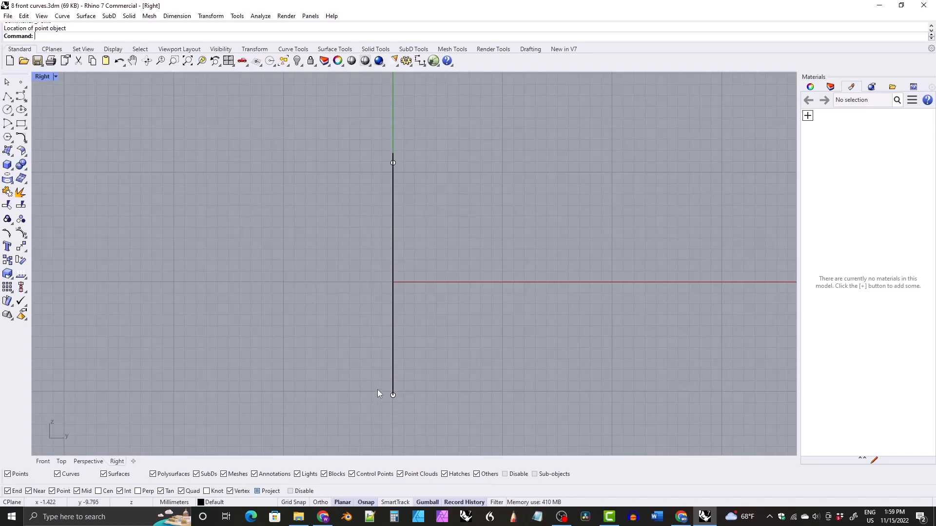
- Move the point object at the bottom of the outer band curve 2.5/2 mm horizontally in the positive direction of the Right view
{"action": "left_click_drag", "start_coordinate": [375, 386], "coordinate": [414, 405]}
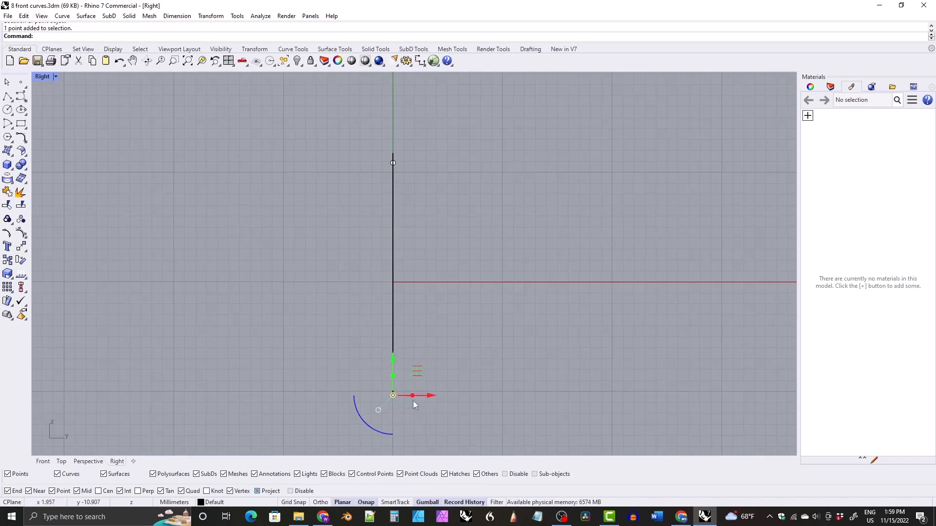
{"action": "left_click", "coordinate": [426, 396]}
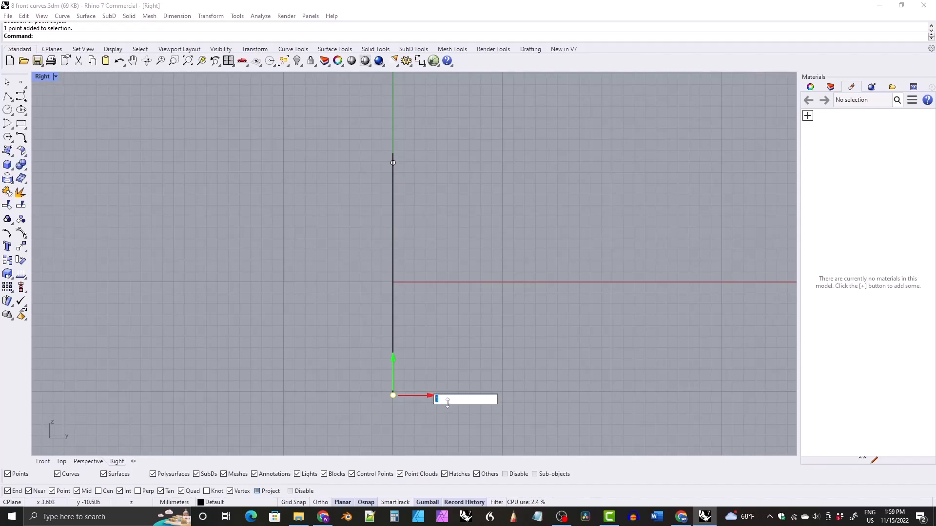
{"action": "type", "text": "2.5/2"}
{"action": "key", "text": "Return"}
{"action": "key", "text": "Escape"}
{"action": "right_click_drag", "start_coordinate": [387, 164], "coordinate": [381, 183]}
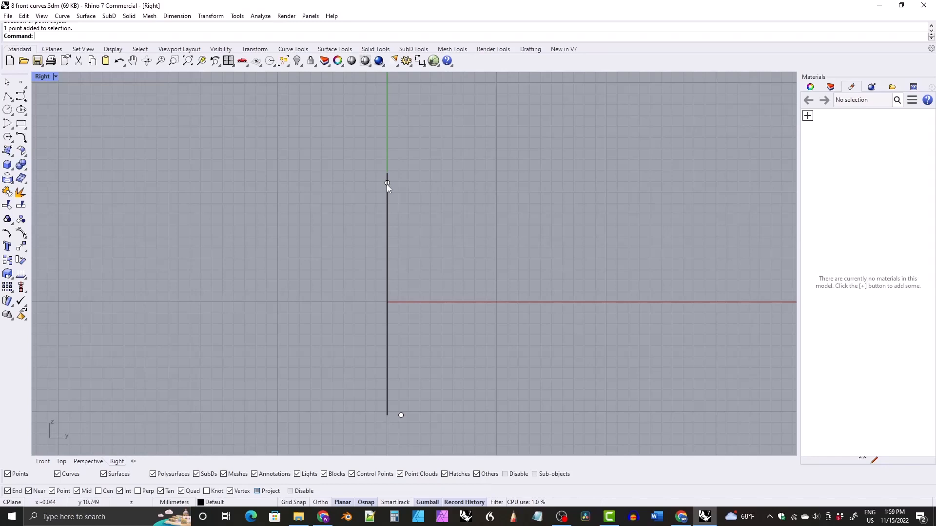
- Move the upper intersection point 1.2/2 mm horizontally in the same positive direction as the lower point
{"action": "left_click", "coordinate": [386, 183]}
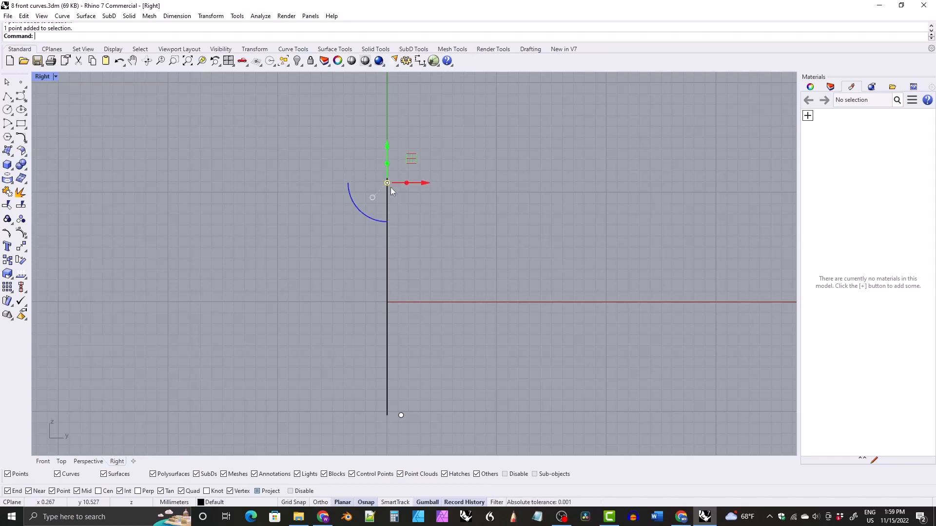
{"action": "left_click", "coordinate": [422, 184]}
{"action": "type", "text": "1"}
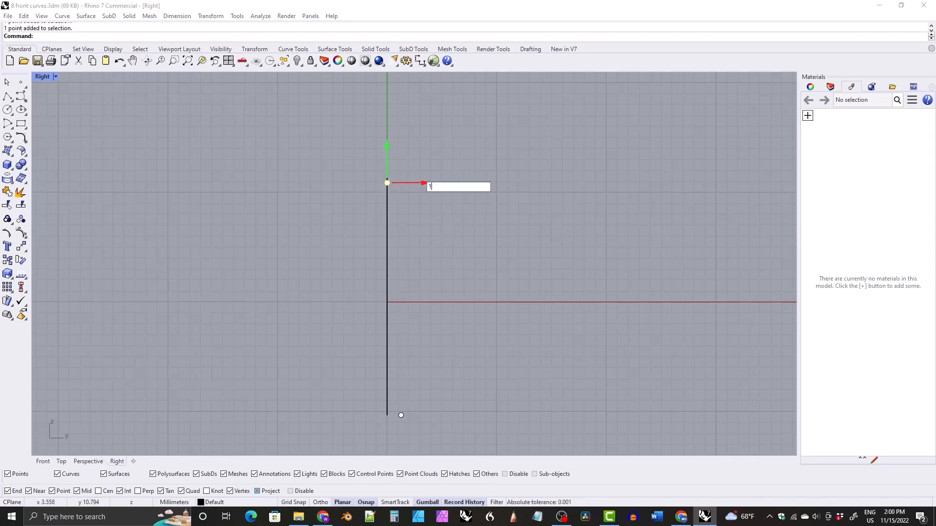
{"action": "type", "text": ".2/2"}
{"action": "key", "text": "Return"}
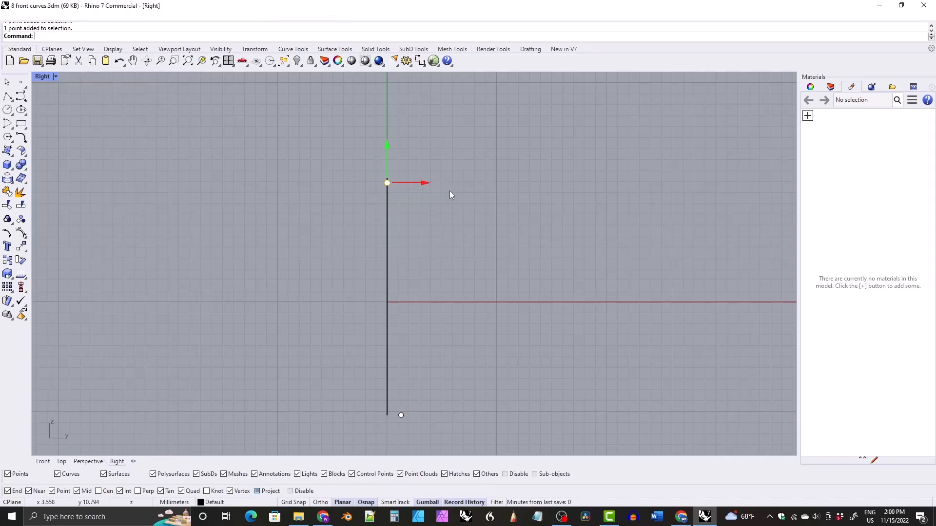
{"action": "left_click", "coordinate": [311, 201]}
{"action": "right_click_drag", "start_coordinate": [357, 271], "coordinate": [355, 259]}
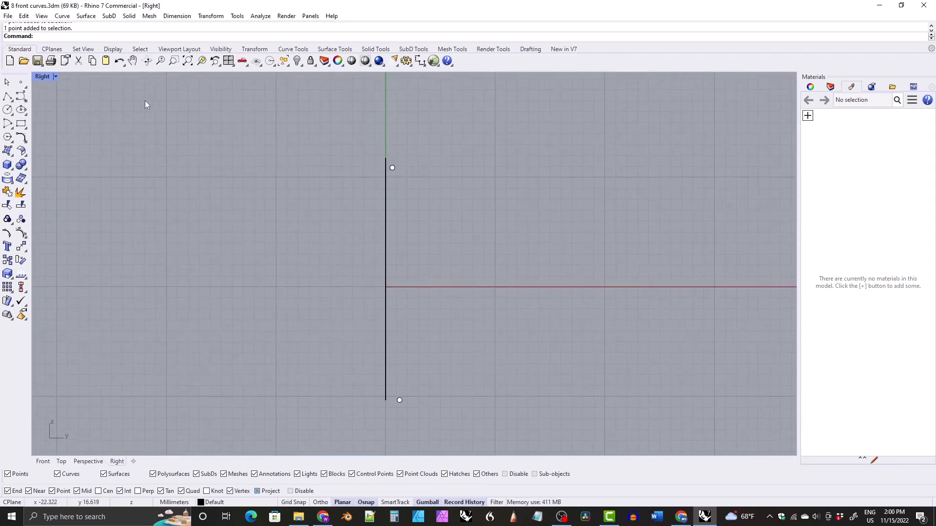
- Draw a start, end, direction arc from the lower offset point to the upper one, starting vertically upward with projected snapping on
{"action": "left_click", "coordinate": [295, 49]}
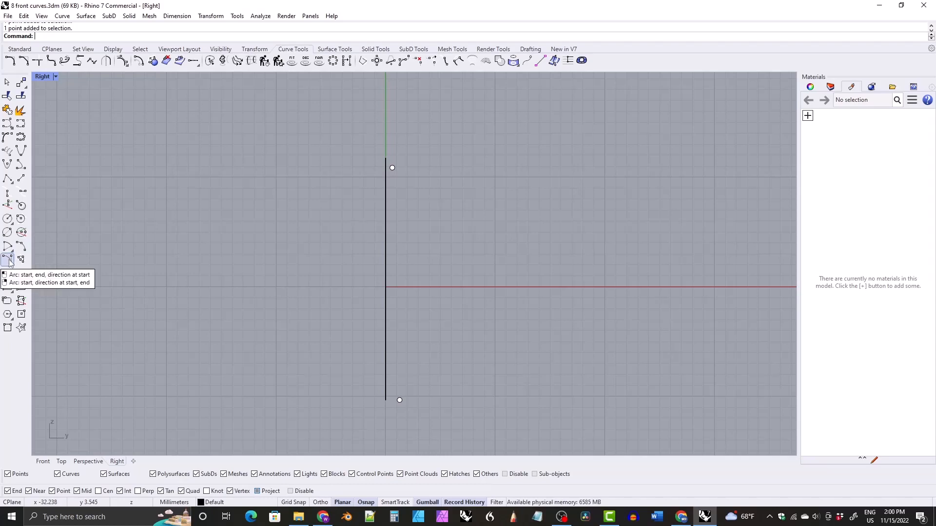
{"action": "left_click", "coordinate": [9, 262]}
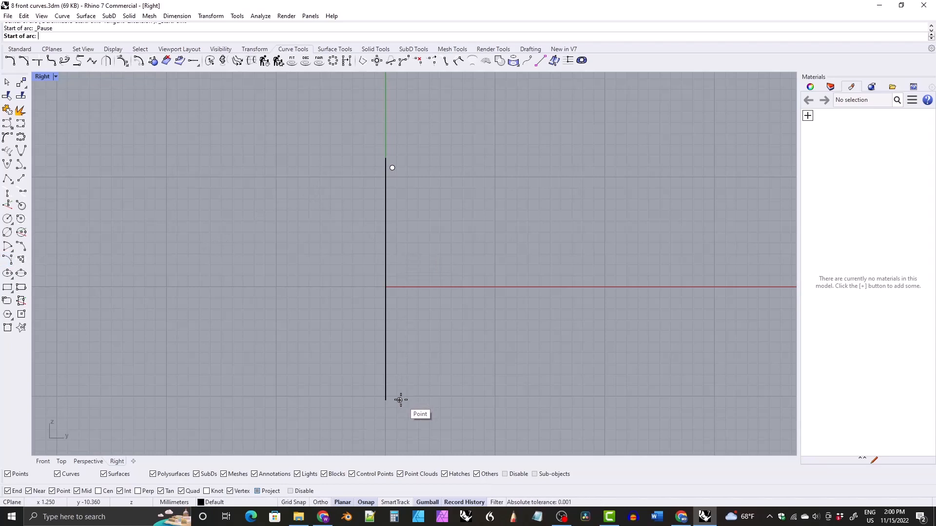
{"action": "left_click", "coordinate": [399, 400]}
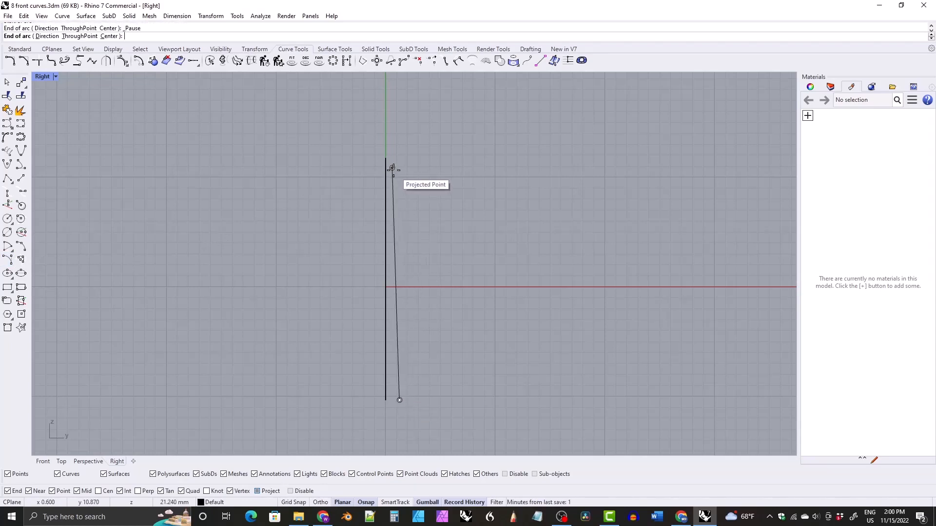
{"action": "left_click", "coordinate": [393, 168]}
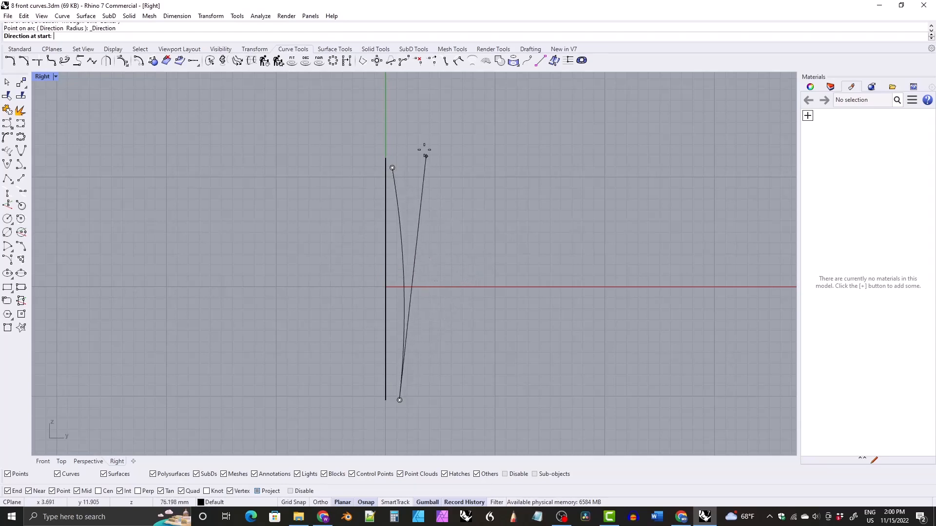
{"action": "left_click", "coordinate": [405, 132]}
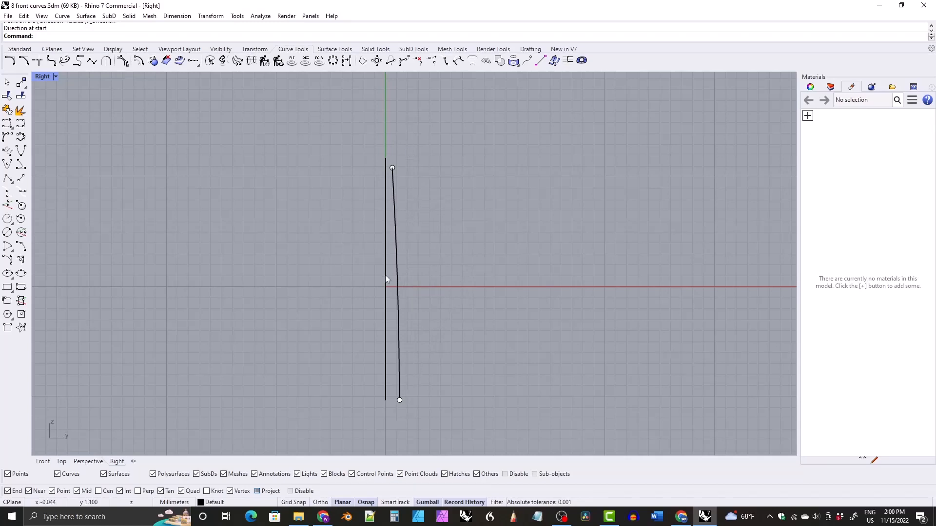
- Delete the upper and lower point objects at the ends of the side-view arc
{"action": "right_click_drag", "start_coordinate": [386, 279], "coordinate": [390, 263]}
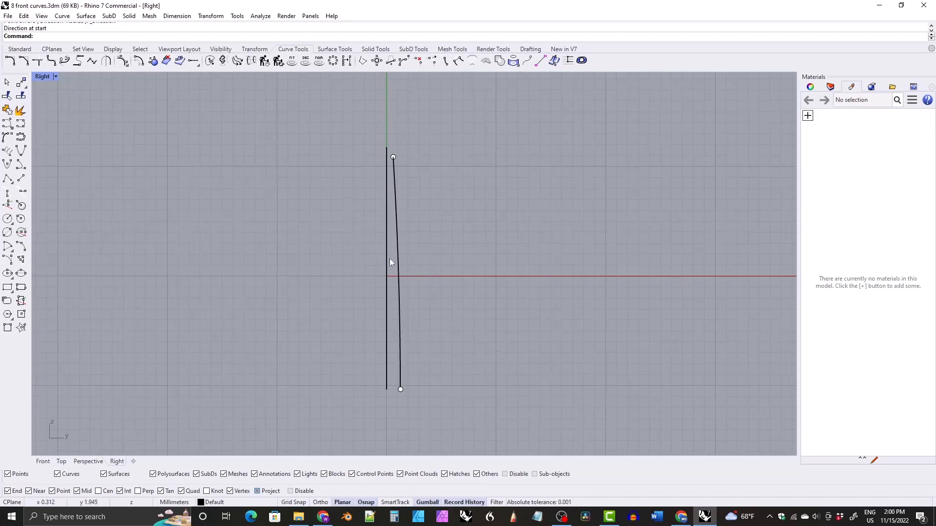
{"action": "left_click", "coordinate": [393, 157]}
{"action": "key", "text": "Delete"}
{"action": "left_click", "coordinate": [400, 390]}
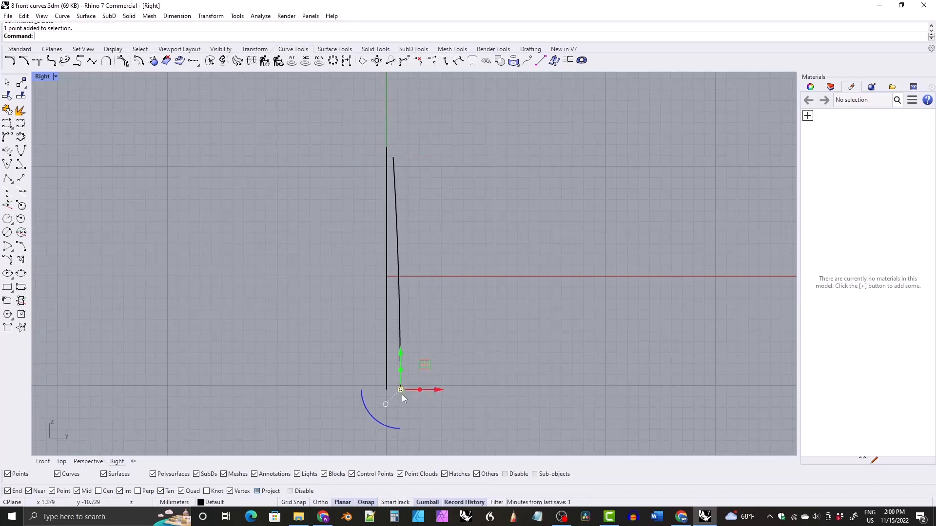
{"action": "key", "text": "Delete"}
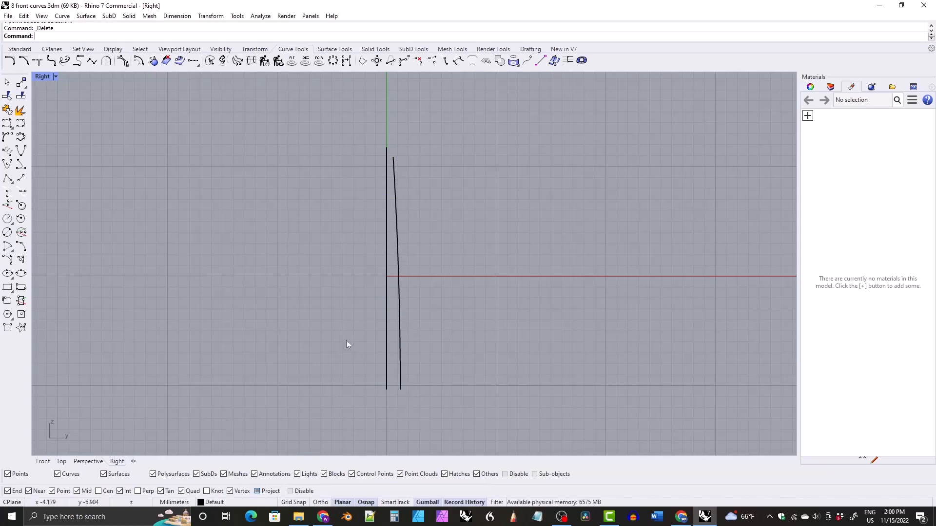
- Undo the deletion of the two point objects and the drawing of the side-view arc
{"action": "key", "text": "ctrl+z"}
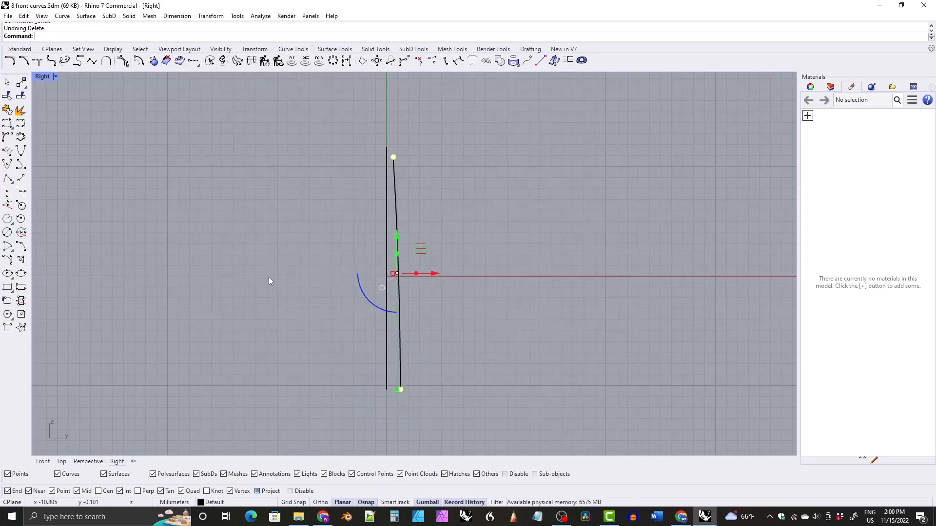
{"action": "key", "text": "ctrl+z"}
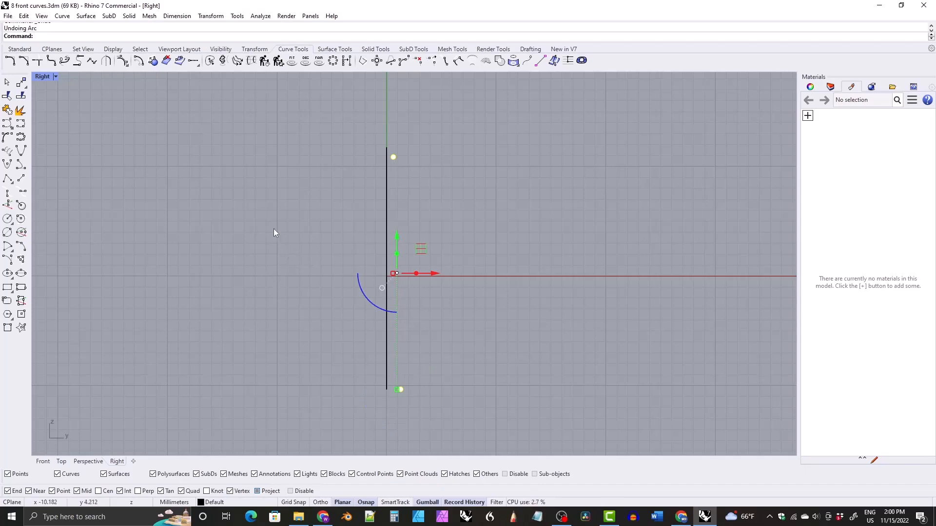
{"action": "key", "text": "ctrl+z"}
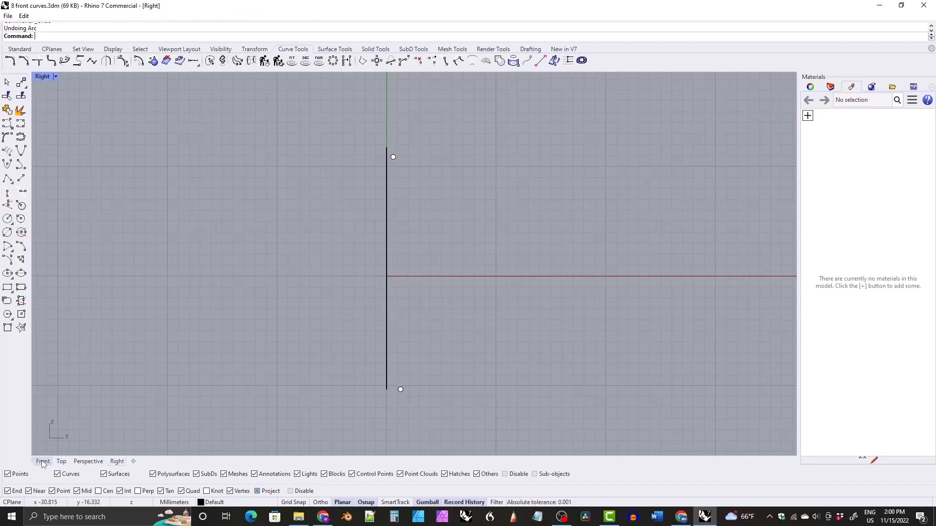
- With projected snapping off, draw an arc from the lower point to the upper point in the Right view, starting roughly vertical
{"action": "left_click", "coordinate": [44, 461]}
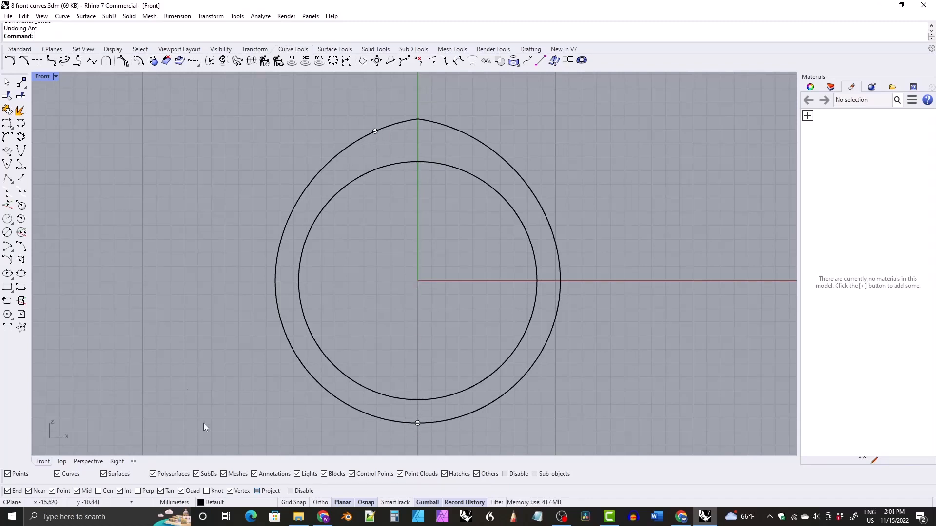
{"action": "left_click", "coordinate": [116, 463]}
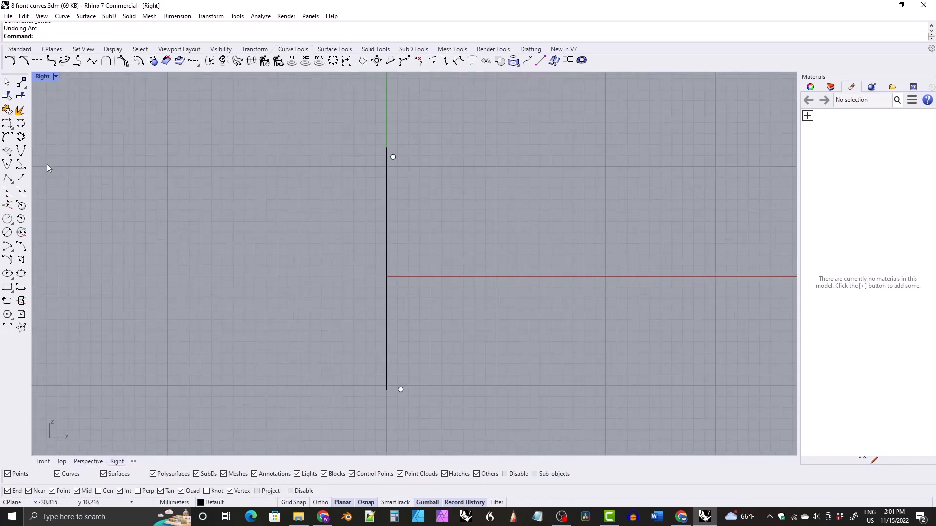
{"action": "left_click", "coordinate": [7, 260]}
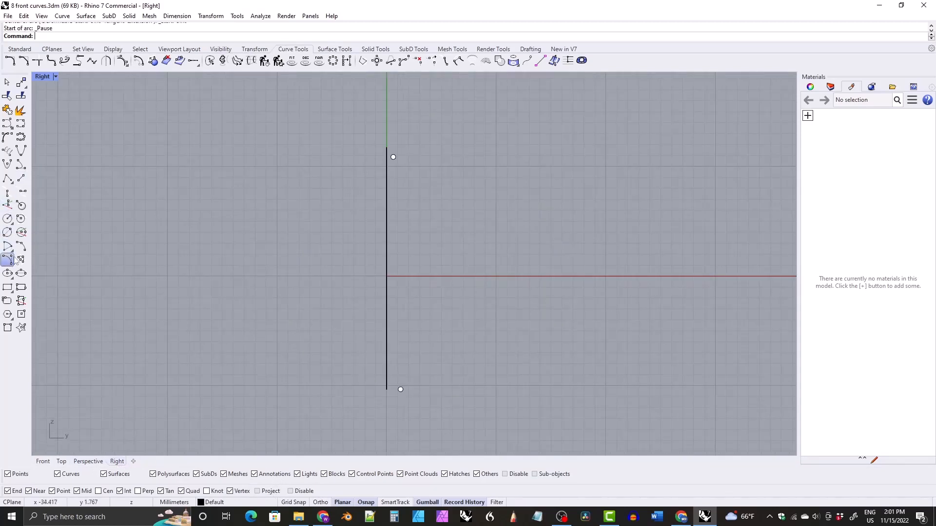
{"action": "left_click", "coordinate": [400, 390]}
{"action": "left_click", "coordinate": [393, 157]}
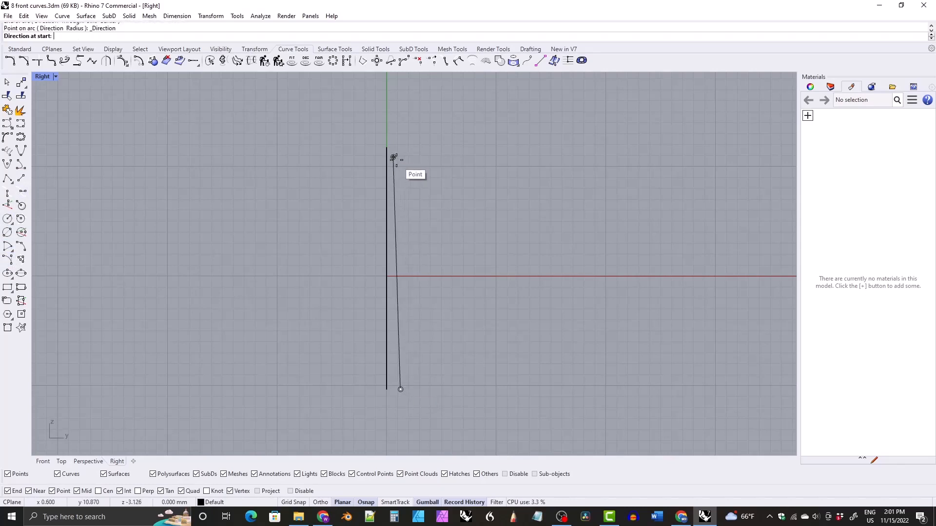
{"action": "left_click", "coordinate": [402, 128]}
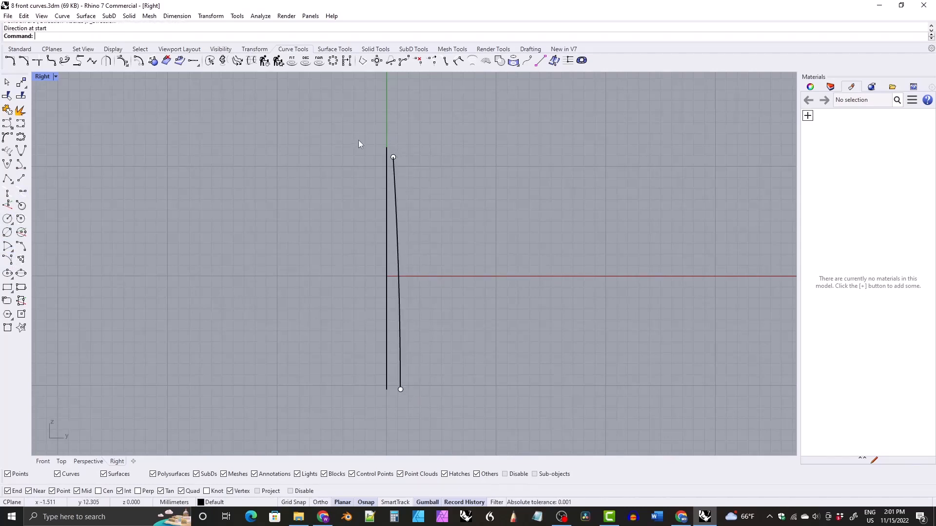
- Delete the non-planar arc running between the two points in the Front view
{"action": "left_click", "coordinate": [42, 461]}
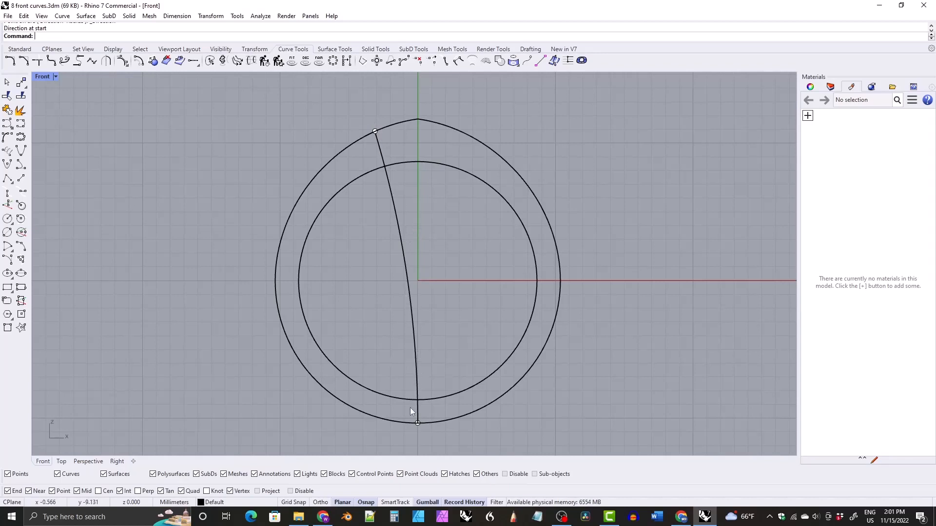
{"action": "left_click", "coordinate": [403, 256]}
{"action": "key", "text": "Delete"}
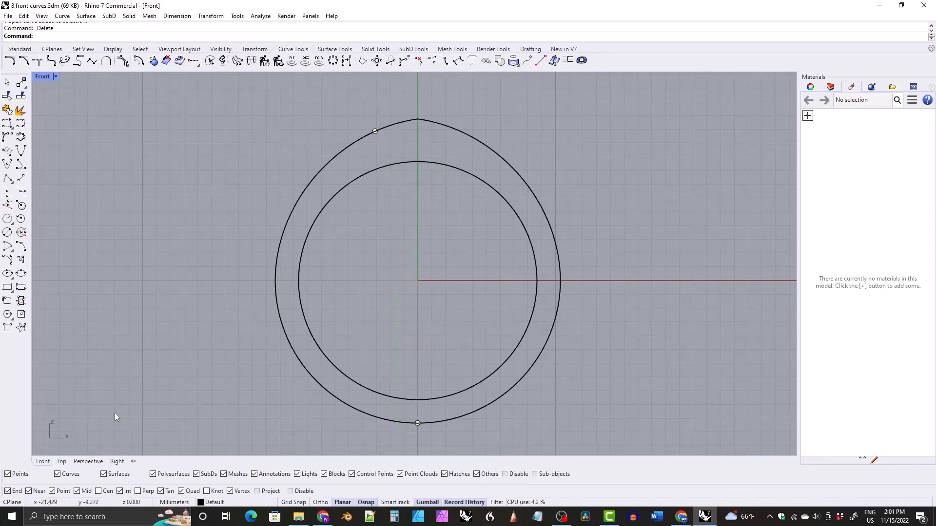
- Enable projected snapping, draw an arc from the lower to the upper point starting vertically upward, and check its planarity in the Front view
{"action": "left_click", "coordinate": [117, 461]}
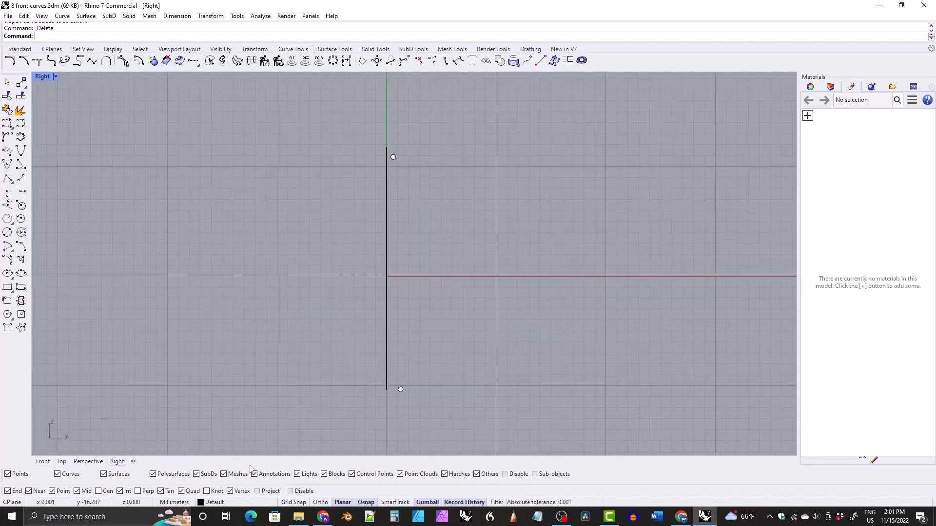
{"action": "left_click", "coordinate": [257, 492]}
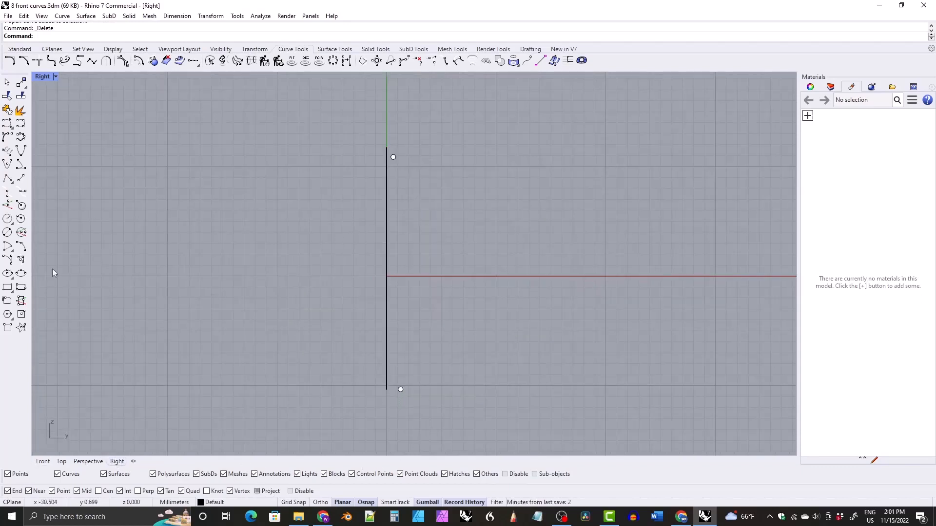
{"action": "left_click", "coordinate": [9, 262]}
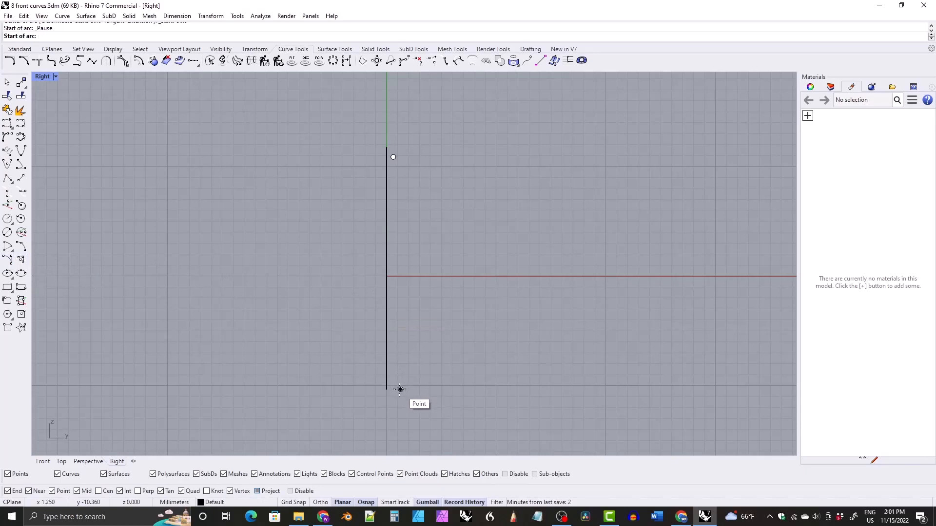
{"action": "left_click", "coordinate": [399, 389]}
{"action": "left_click", "coordinate": [393, 157]}
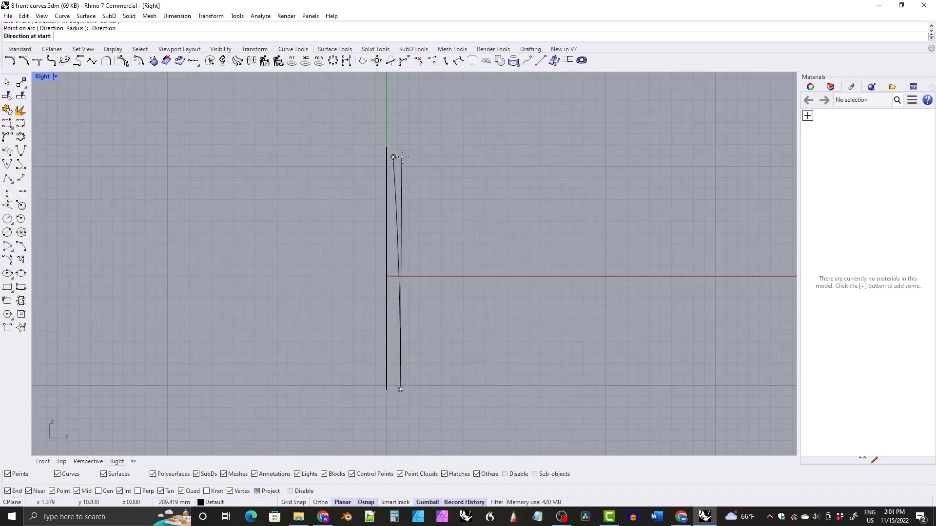
{"action": "key", "text": "shift"}
{"action": "left_click", "coordinate": [402, 127], "text": "shift"}
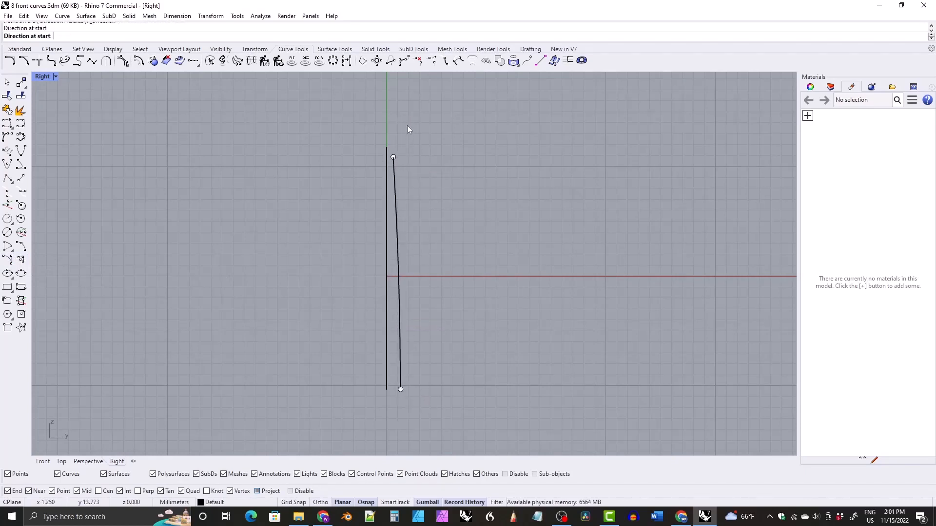
{"action": "left_click", "coordinate": [42, 462]}
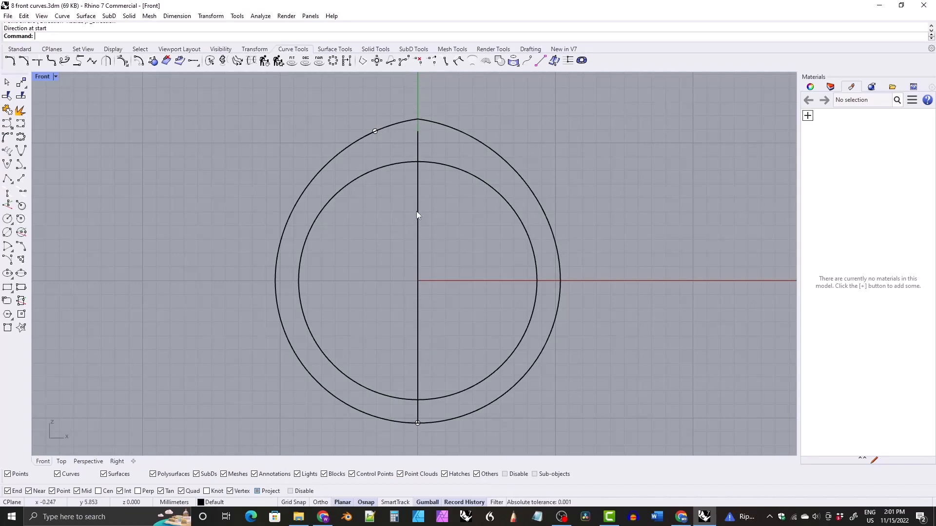
{"action": "right_click_drag", "start_coordinate": [418, 311], "coordinate": [426, 308]}
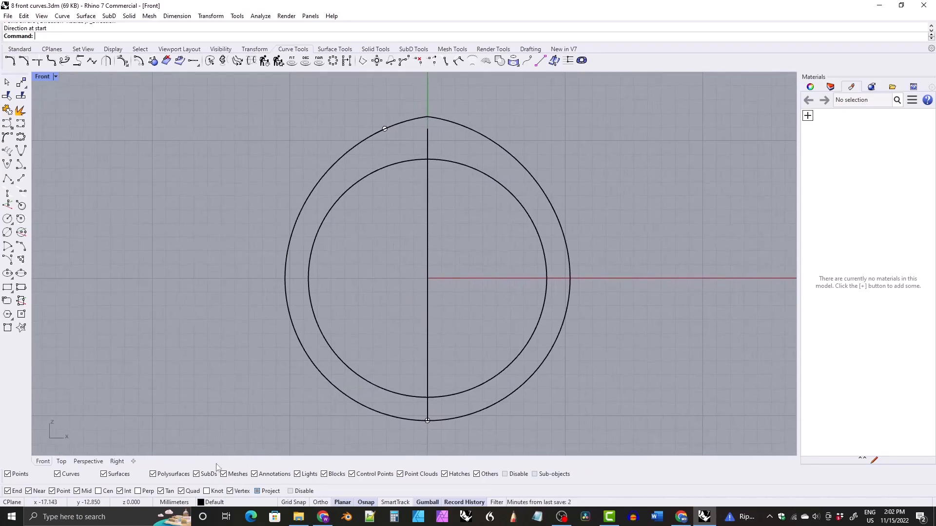
- Delete the two point objects at the arc's ends in the Right view, keeping only the arc and band curves
{"action": "left_click", "coordinate": [117, 461]}
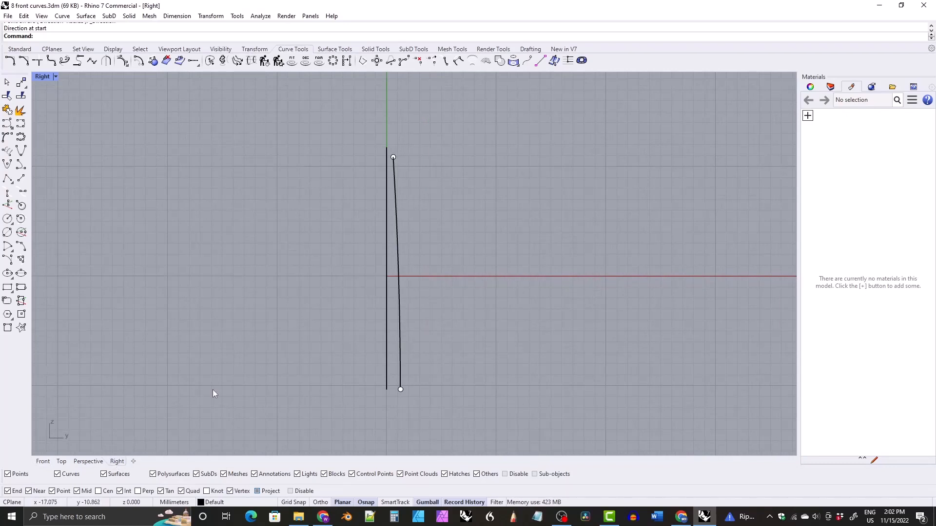
{"action": "left_click_drag", "start_coordinate": [425, 404], "coordinate": [425, 405]}
{"action": "key", "text": "Delete"}
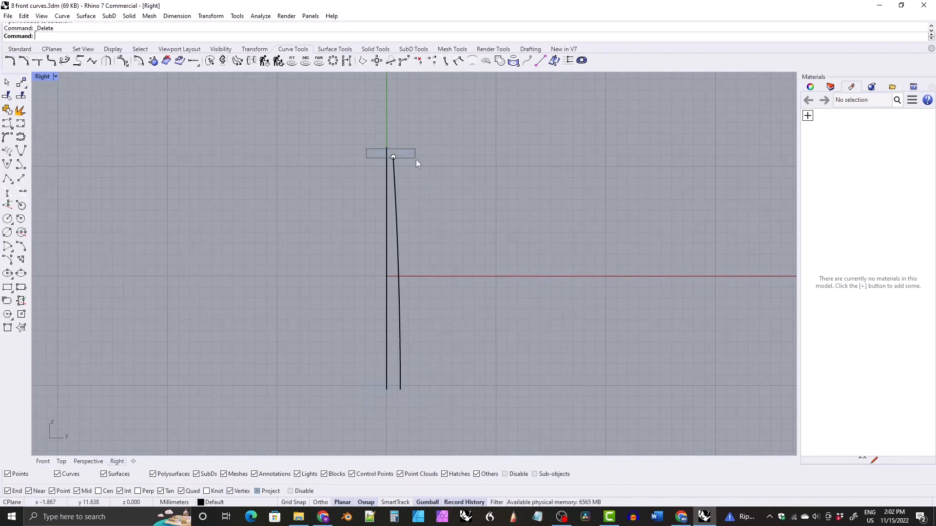
{"action": "left_click_drag", "start_coordinate": [416, 160], "coordinate": [417, 160]}
{"action": "key", "text": "Delete"}
{"action": "right_click_drag", "start_coordinate": [424, 226], "coordinate": [416, 231]}
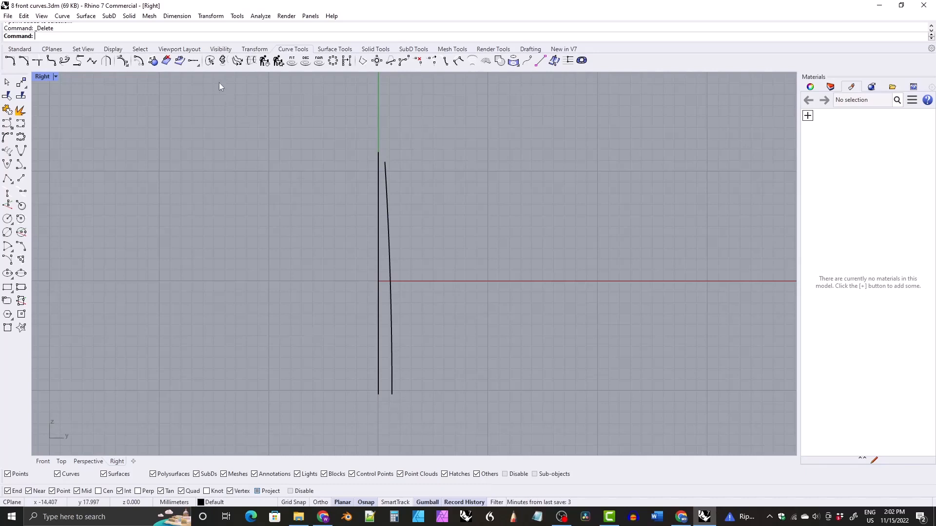
- Extend both ends of the side arc naturally so it runs slightly past the top and bottom of the band curves
{"action": "left_click", "coordinate": [191, 62]}
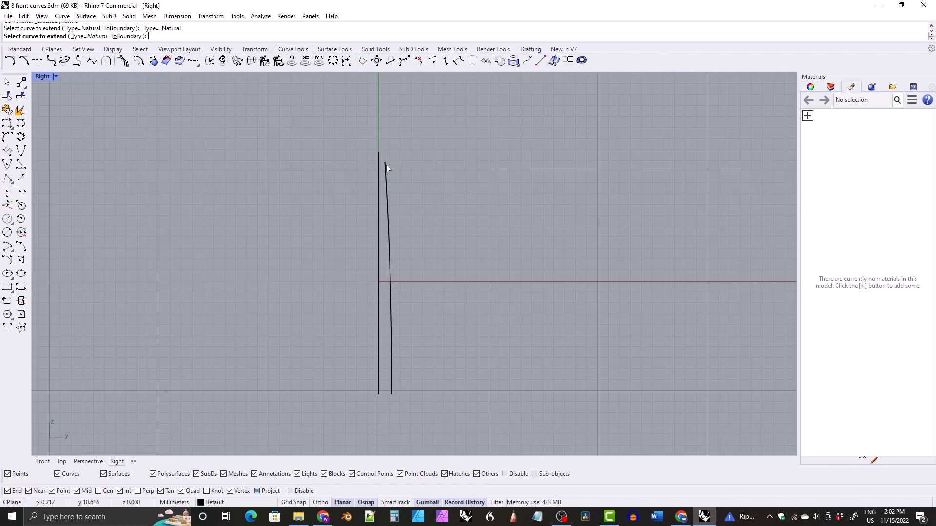
{"action": "left_click", "coordinate": [385, 163]}
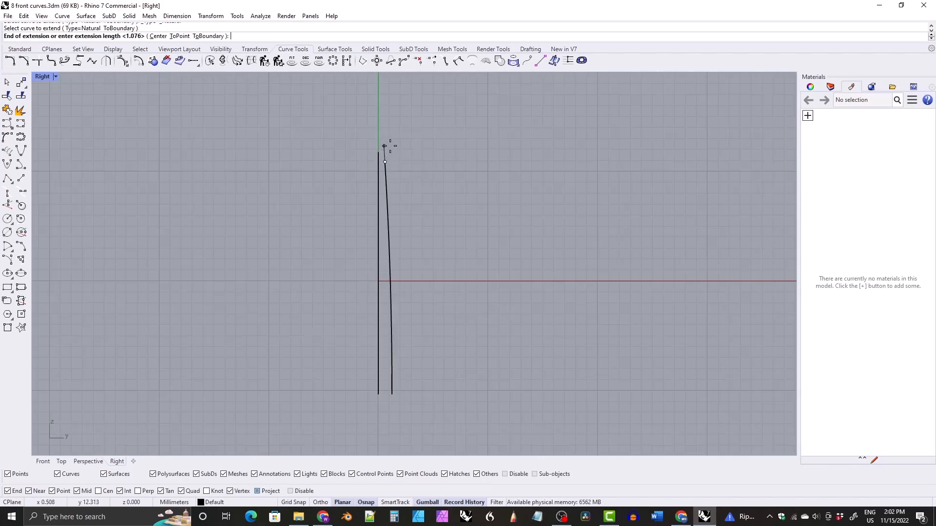
{"action": "left_click", "coordinate": [389, 146]}
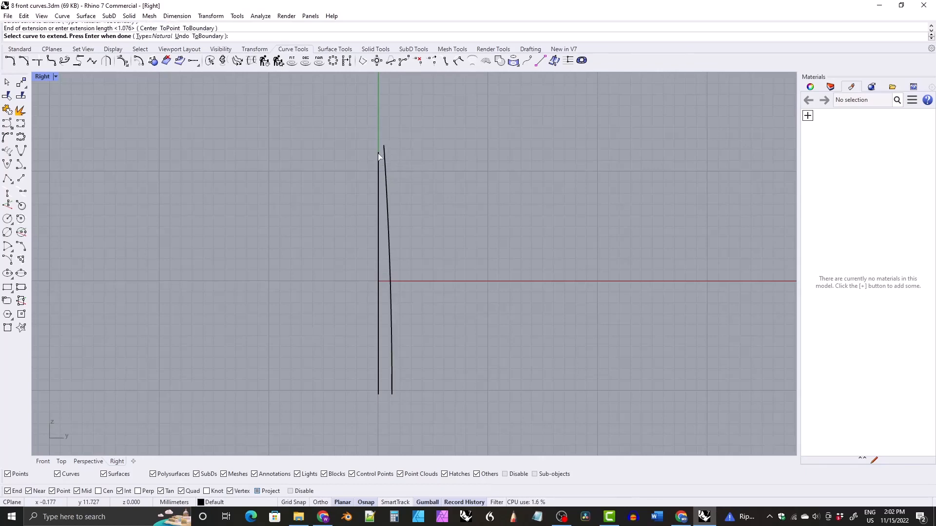
{"action": "left_click", "coordinate": [391, 394]}
{"action": "left_click", "coordinate": [386, 404]}
{"action": "key", "text": "Return"}
- Mirror a copy of the extended arc across the vertical axis through the origin
{"action": "left_click", "coordinate": [383, 163]}
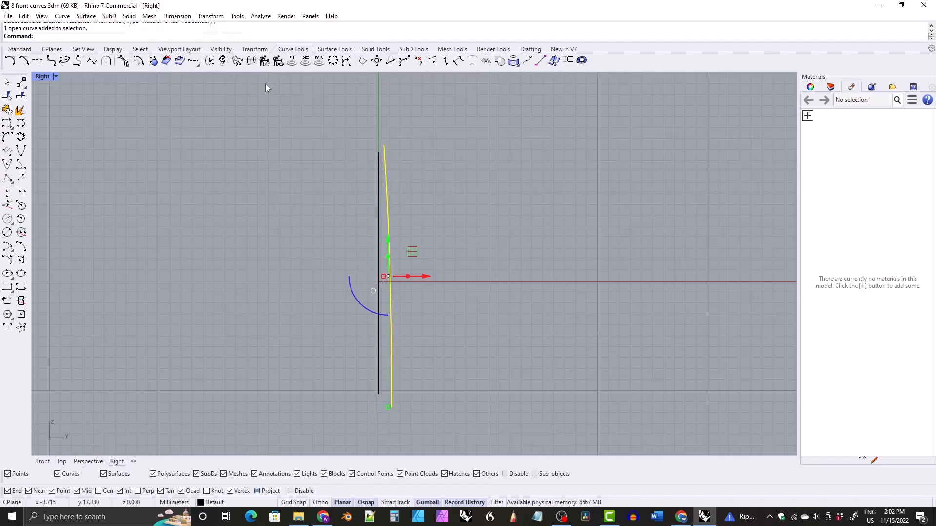
{"action": "left_click", "coordinate": [254, 49]}
{"action": "left_click", "coordinate": [92, 60]}
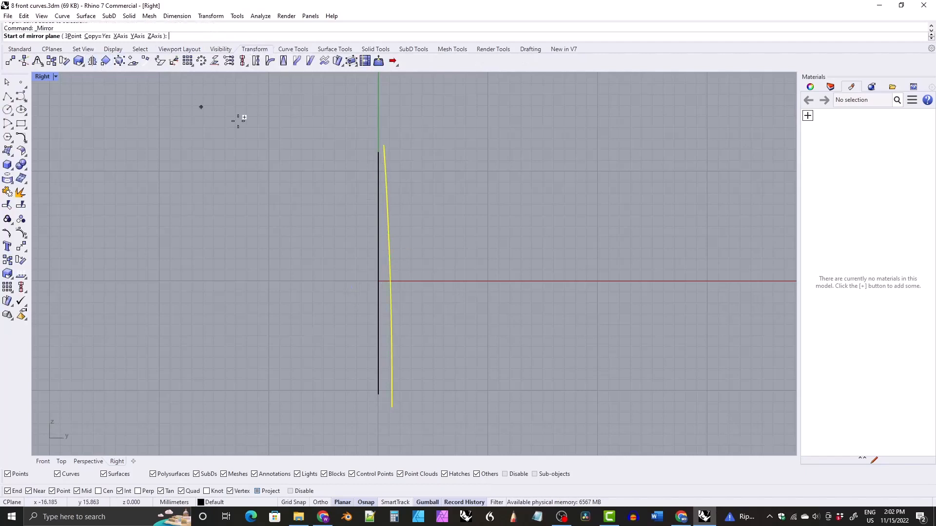
{"action": "type", "text": "0"}
{"action": "key", "text": "Return"}
{"action": "left_click", "coordinate": [378, 113]}
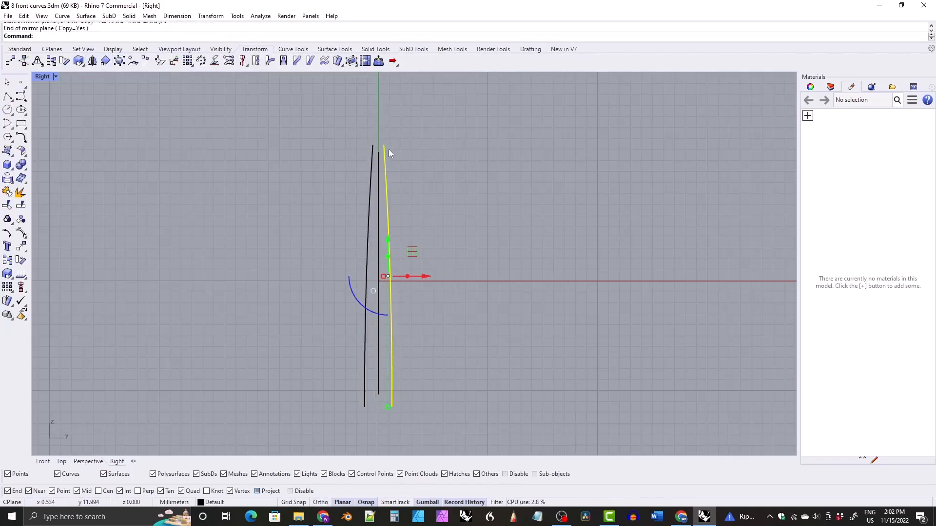
- Draw straight lines connecting the upper endpoints and the lower endpoints of the two side arcs
{"action": "left_click", "coordinate": [293, 49]}
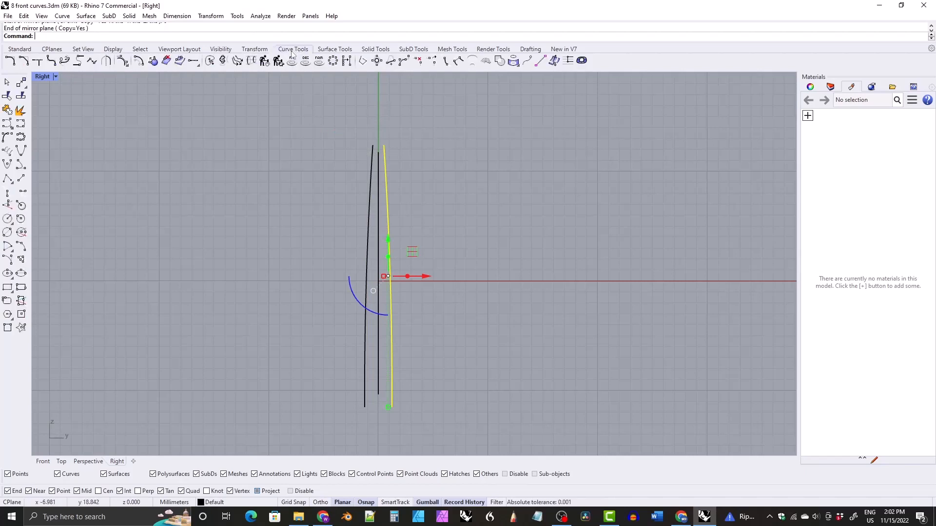
{"action": "left_click", "coordinate": [21, 178]}
{"action": "left_click", "coordinate": [373, 145]}
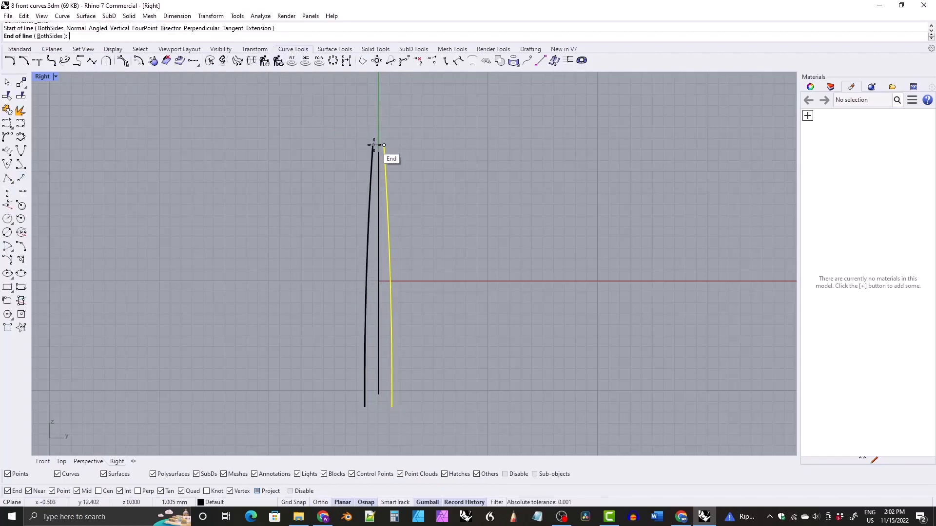
{"action": "left_click", "coordinate": [383, 145]}
{"action": "key", "text": "Return"}
{"action": "left_click", "coordinate": [391, 407]}
{"action": "left_click", "coordinate": [365, 407]}
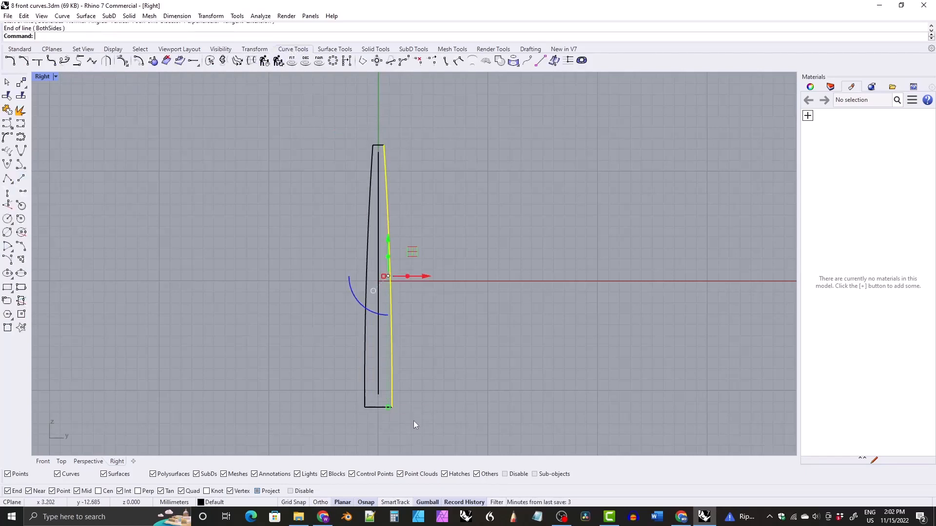
- Try window and crossing selections around the side outline and its bottom line, clearing each selection
{"action": "left_click_drag", "start_coordinate": [413, 421], "coordinate": [351, 402]}
{"action": "left_click", "coordinate": [329, 382]}
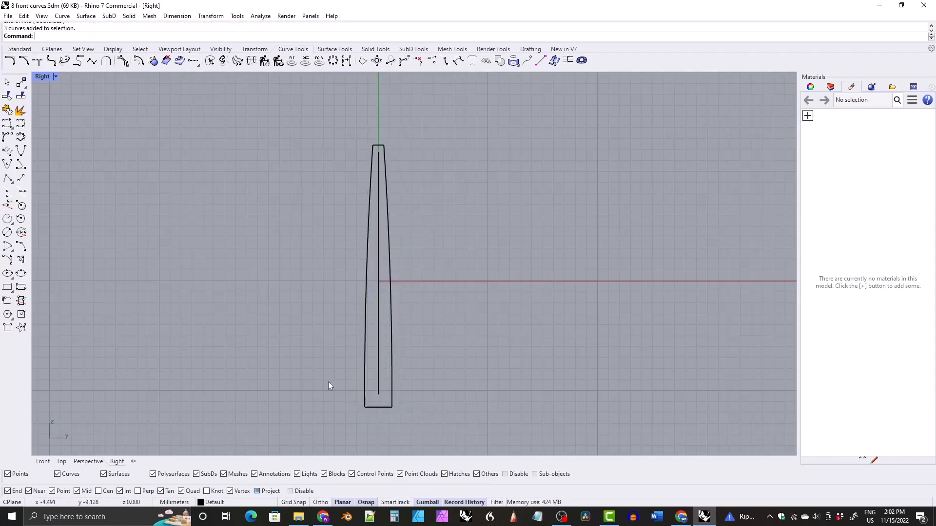
{"action": "right_click_drag", "start_coordinate": [372, 403], "coordinate": [391, 373]}
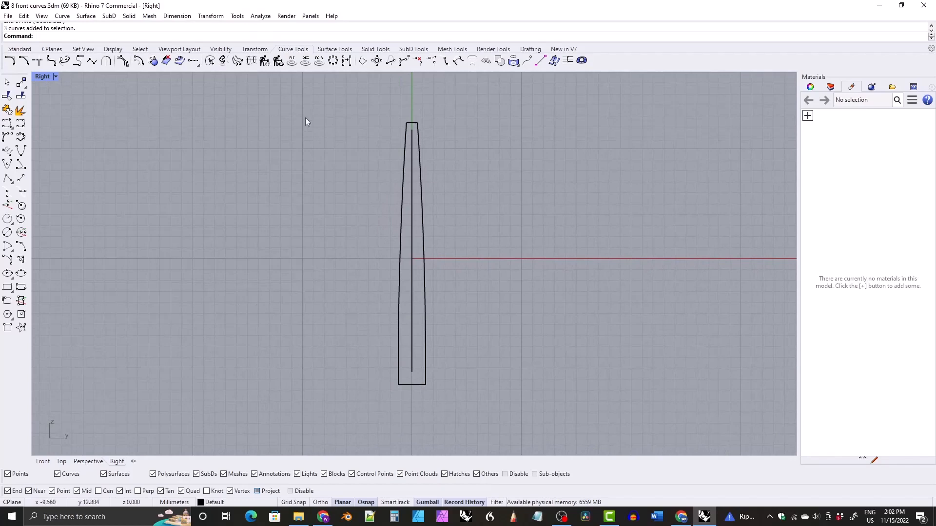
{"action": "left_click_drag", "start_coordinate": [225, 110], "coordinate": [555, 421]}
{"action": "left_click", "coordinate": [534, 397]}
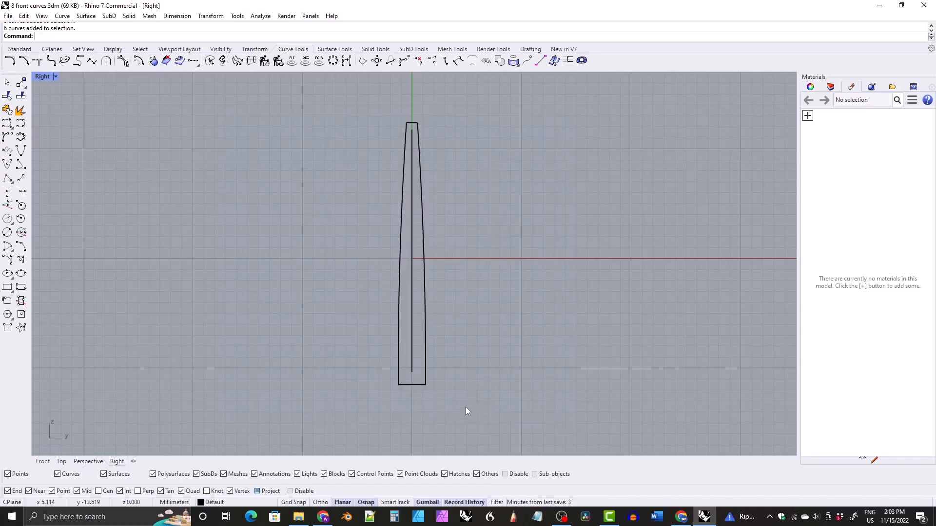
{"action": "left_click_drag", "start_coordinate": [276, 190], "coordinate": [464, 433]}
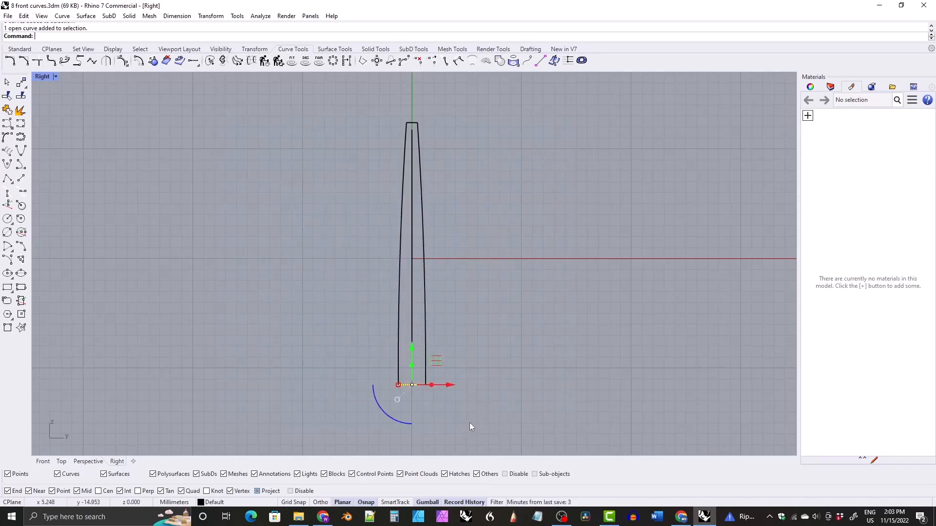
{"action": "left_click", "coordinate": [395, 351]}
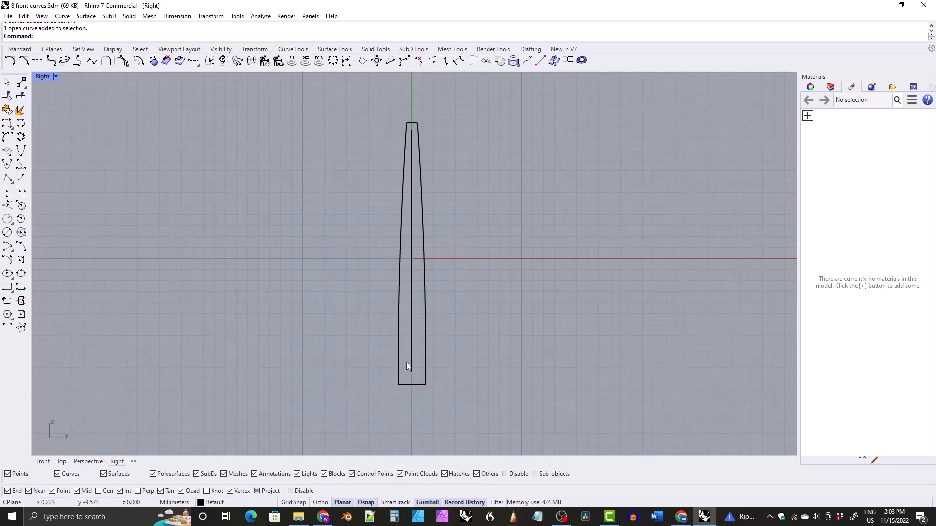
{"action": "left_click_drag", "start_coordinate": [349, 341], "coordinate": [475, 425]}
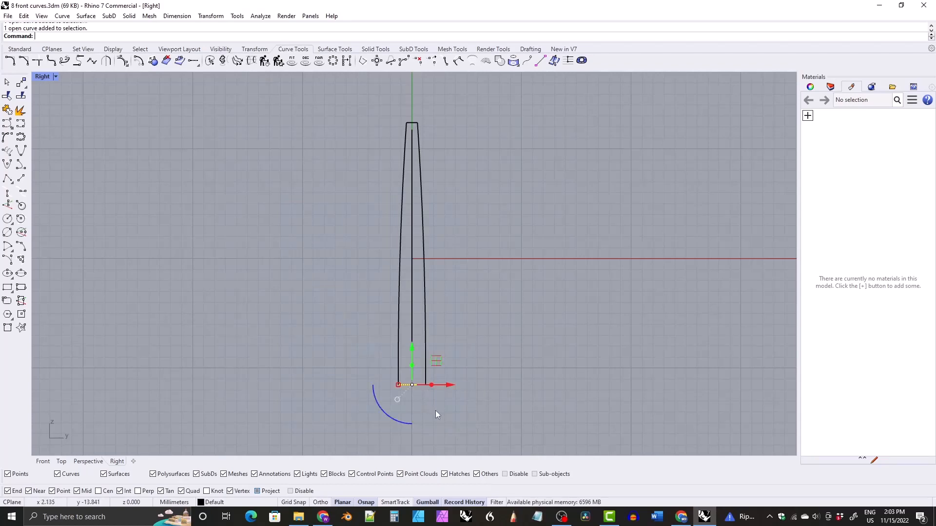
{"action": "key", "text": "Delete"}
{"action": "left_click_drag", "start_coordinate": [302, 324], "coordinate": [402, 418]}
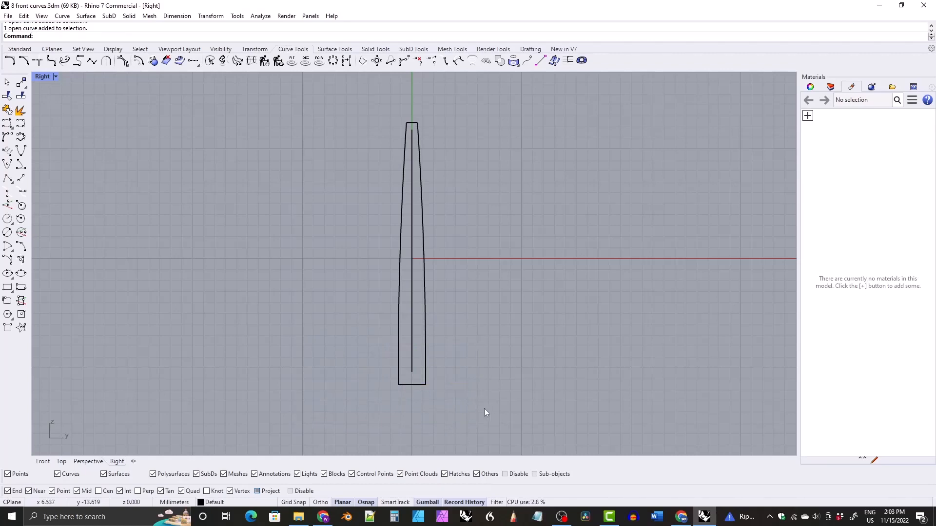
{"action": "left_click_drag", "start_coordinate": [491, 411], "coordinate": [408, 357]}
{"action": "left_click", "coordinate": [456, 420]}
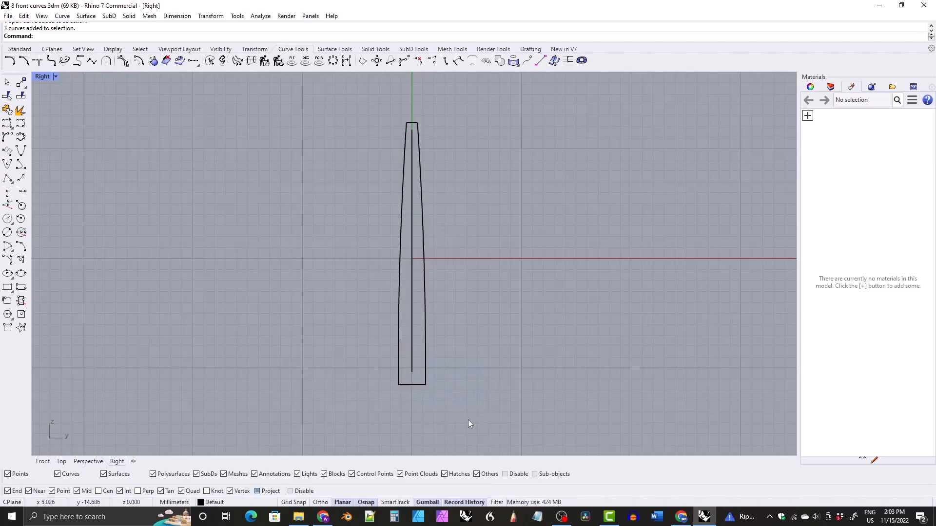
- Join the two side arcs and the top and bottom lines into one closed curve, leaving the band curves out
{"action": "left_click_drag", "start_coordinate": [431, 411], "coordinate": [375, 376]}
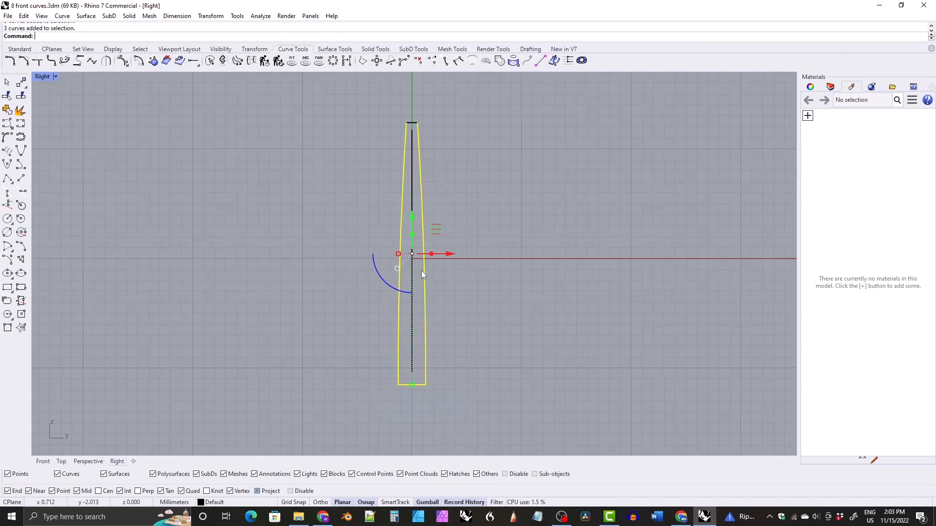
{"action": "left_click", "coordinate": [413, 124], "text": "shift"}
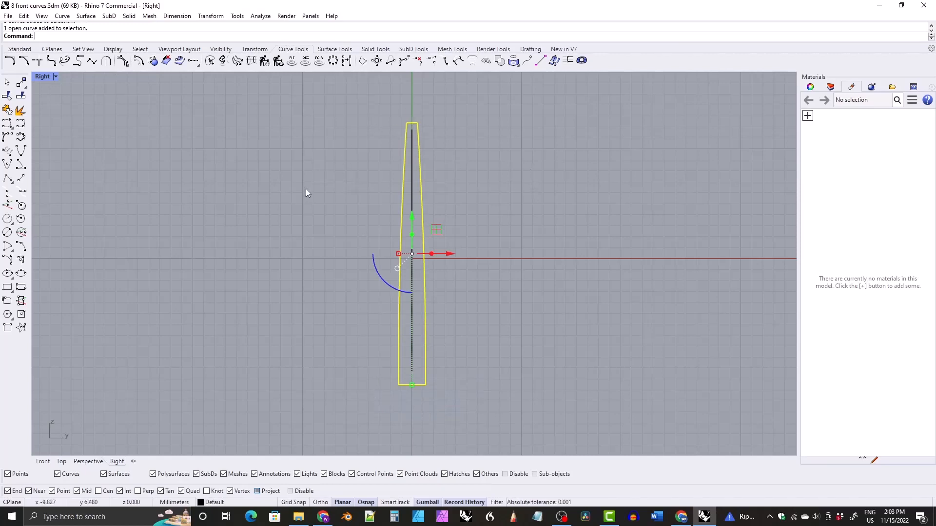
{"action": "right_click_drag", "start_coordinate": [300, 190], "coordinate": [290, 194]}
{"action": "left_click", "coordinate": [7, 110]}
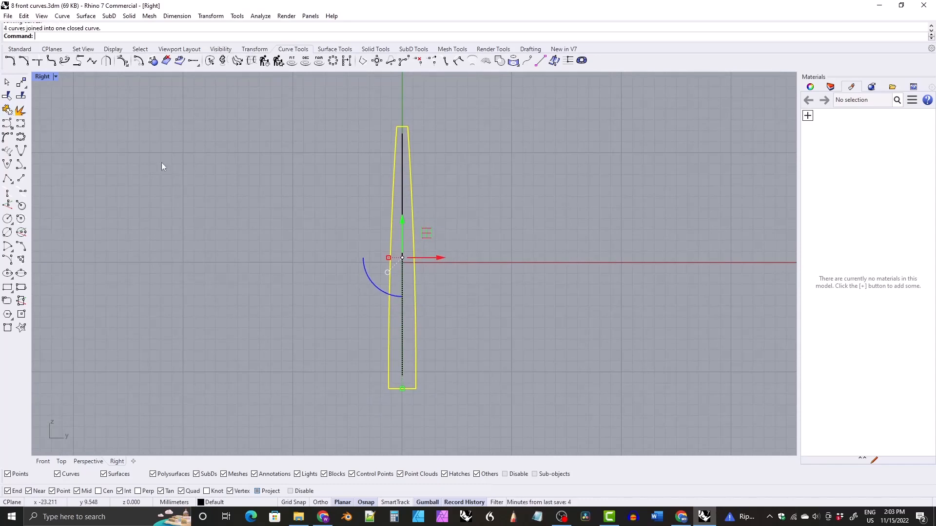
{"action": "left_click", "coordinate": [374, 151]}
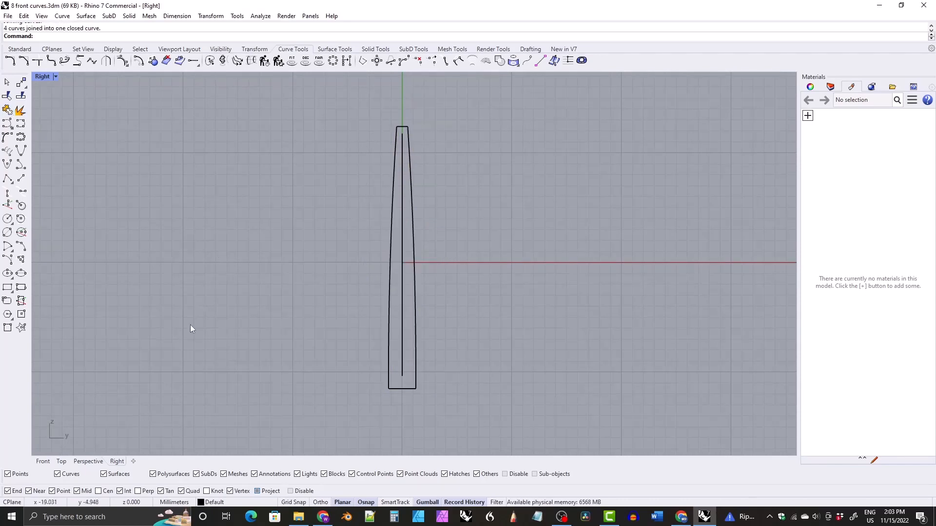
- In the Perspective view, extrude the inner and outer front band curves together as a solid, about 5.76 mm to both sides
{"action": "left_click", "coordinate": [90, 460]}
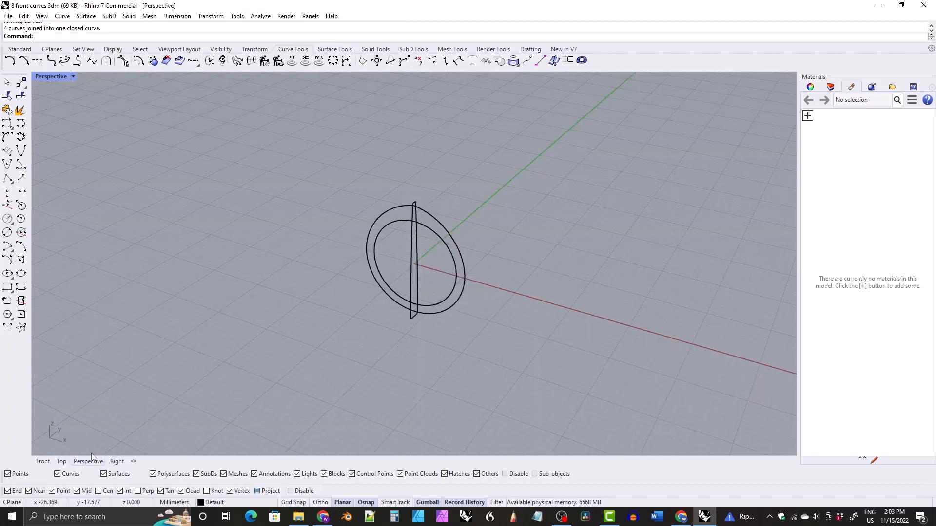
{"action": "right_click_drag", "start_coordinate": [343, 287], "coordinate": [389, 251]}
{"action": "scroll", "coordinate": [390, 251], "scroll_direction": "up", "scroll_amount": 4}
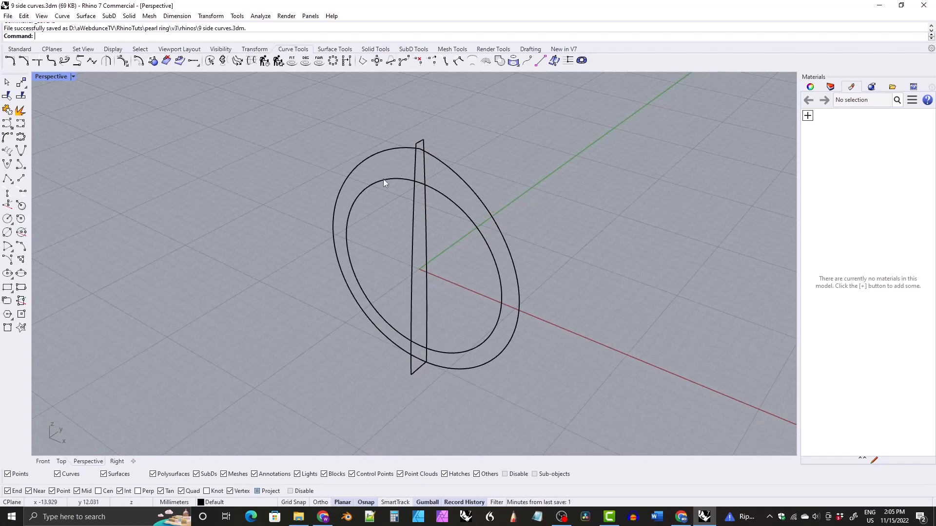
{"action": "left_click", "coordinate": [372, 183]}
{"action": "left_click", "coordinate": [362, 161], "text": "shift"}
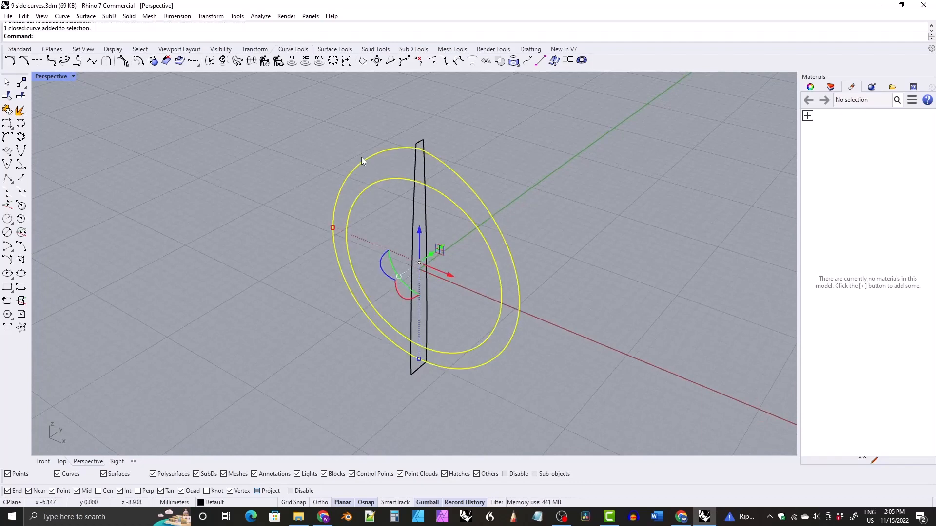
{"action": "left_click", "coordinate": [374, 49]}
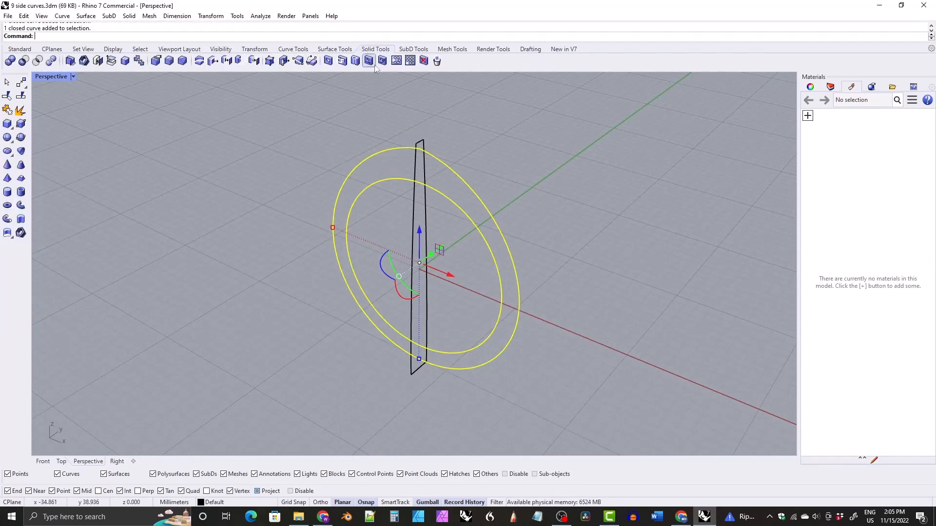
{"action": "left_click", "coordinate": [21, 221]}
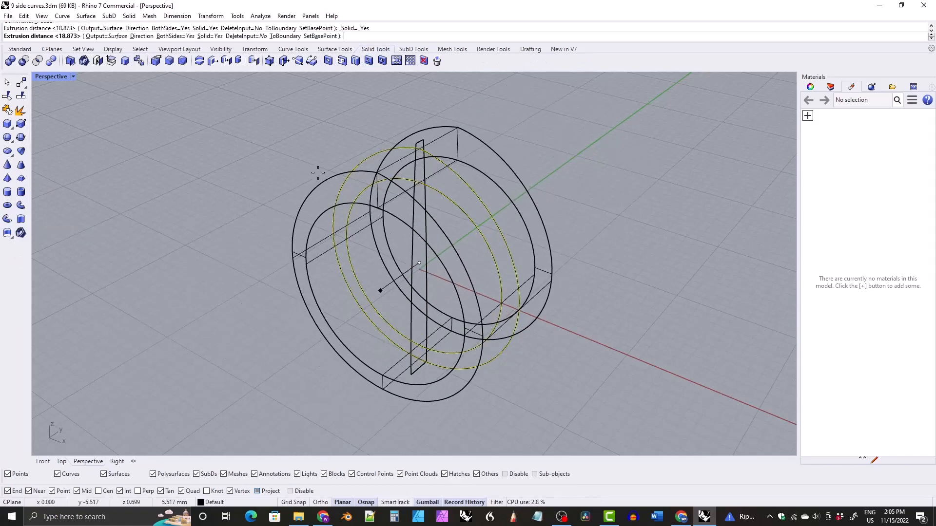
{"action": "key", "text": "Escape"}
- Switch the Perspective view to Shaded display and clear the selection
{"action": "right_click_drag", "start_coordinate": [326, 176], "coordinate": [306, 163]}
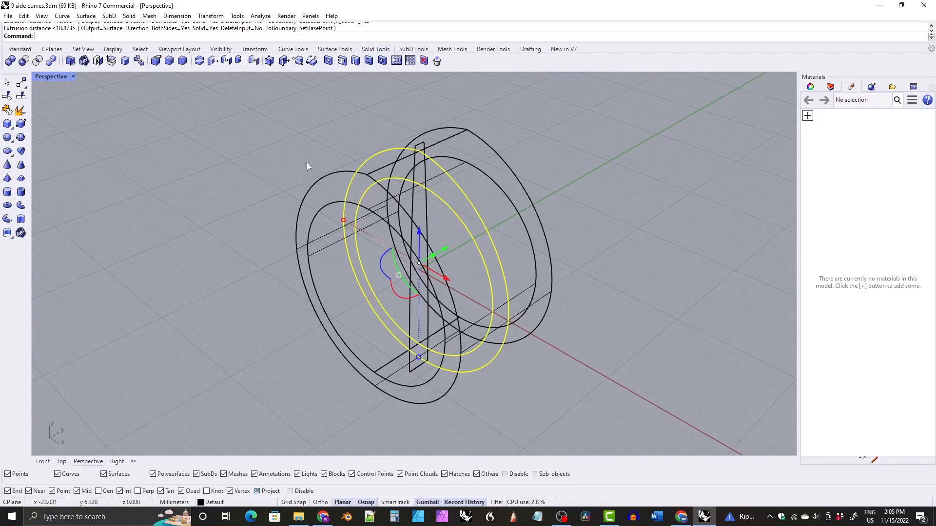
{"action": "left_click", "coordinate": [73, 77]}
{"action": "left_click", "coordinate": [92, 97]}
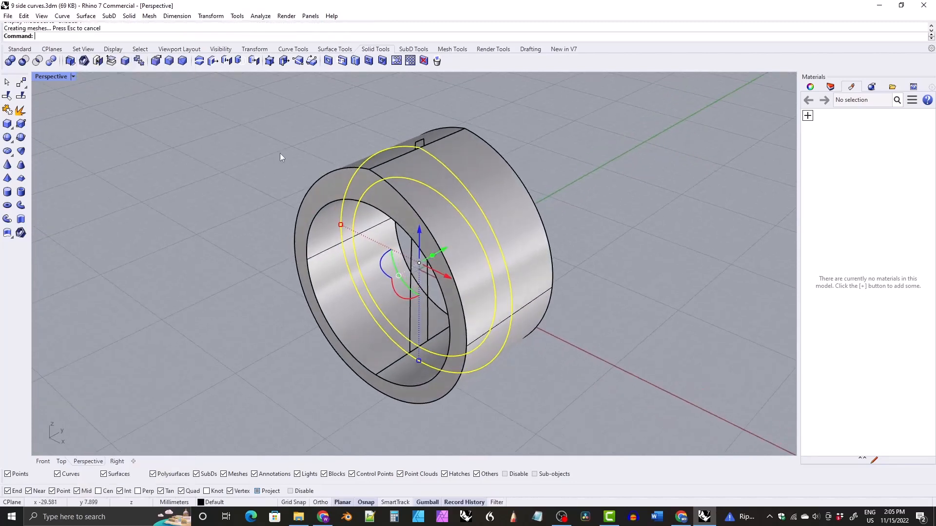
{"action": "left_click", "coordinate": [278, 156]}
- Extrude the closed side outline as a solid to both sides so that it extends past the ring's full width
{"action": "left_click", "coordinate": [414, 259]}
{"action": "right_click_drag", "start_coordinate": [344, 202], "coordinate": [275, 132]}
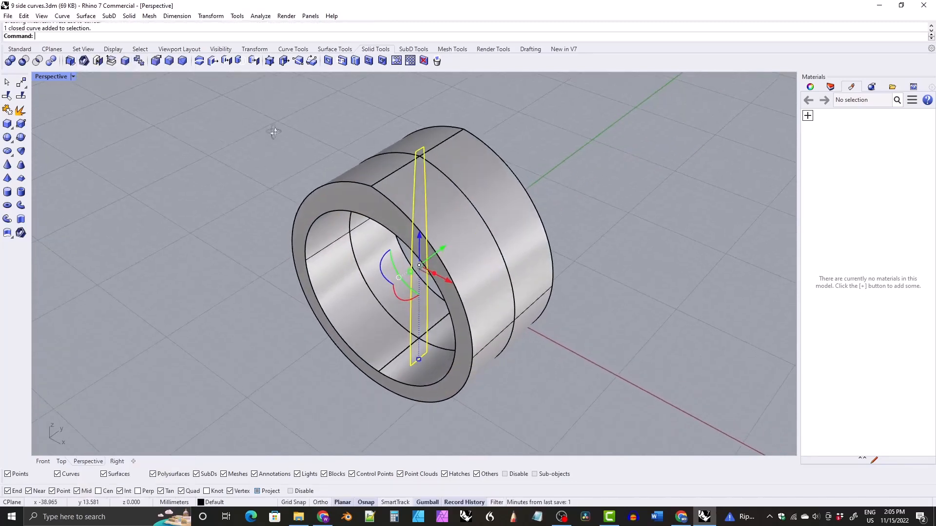
{"action": "left_click", "coordinate": [21, 219]}
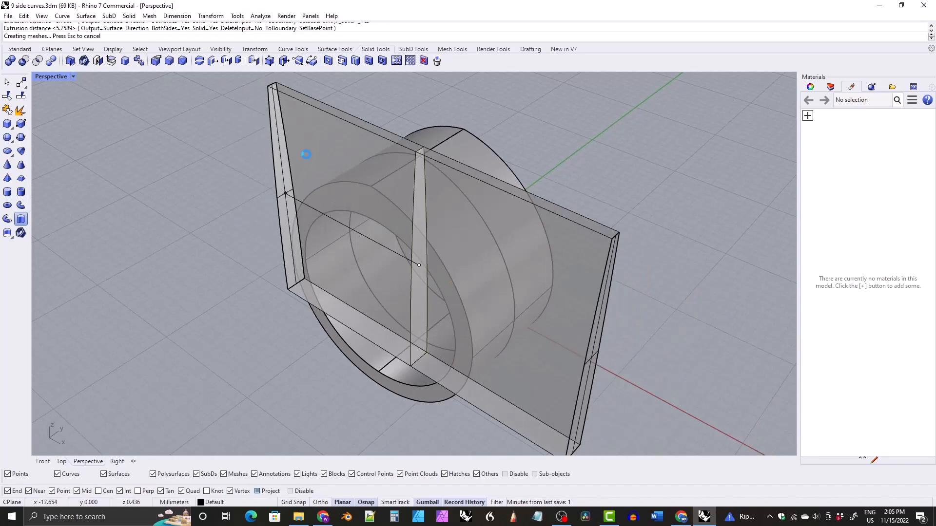
{"action": "left_click", "coordinate": [312, 149]}
{"action": "right_click_drag", "start_coordinate": [320, 141], "coordinate": [312, 166]}
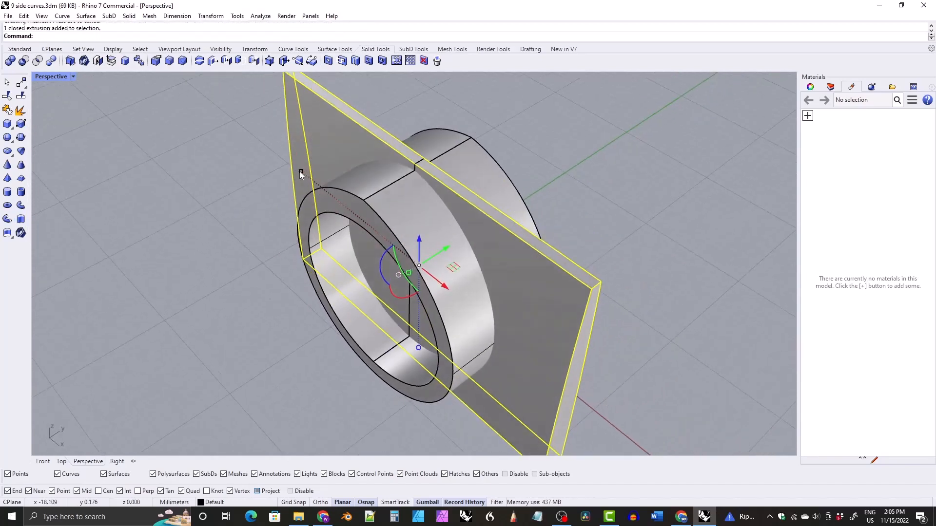
- Scale the side extrusion slightly shorter along its length and the ring-shaped extrusion slightly deeper, keeping both overlapping completely
{"action": "mouse_move", "coordinate": [300, 172]}
{"action": "left_mouse_down"}
{"action": "mouse_move", "coordinate": [350, 204]}
{"action": "mouse_move", "coordinate": [307, 174]}
{"action": "left_mouse_up"}
{"action": "left_click", "coordinate": [385, 198]}
{"action": "right_click_drag", "start_coordinate": [385, 198], "coordinate": [331, 176]}
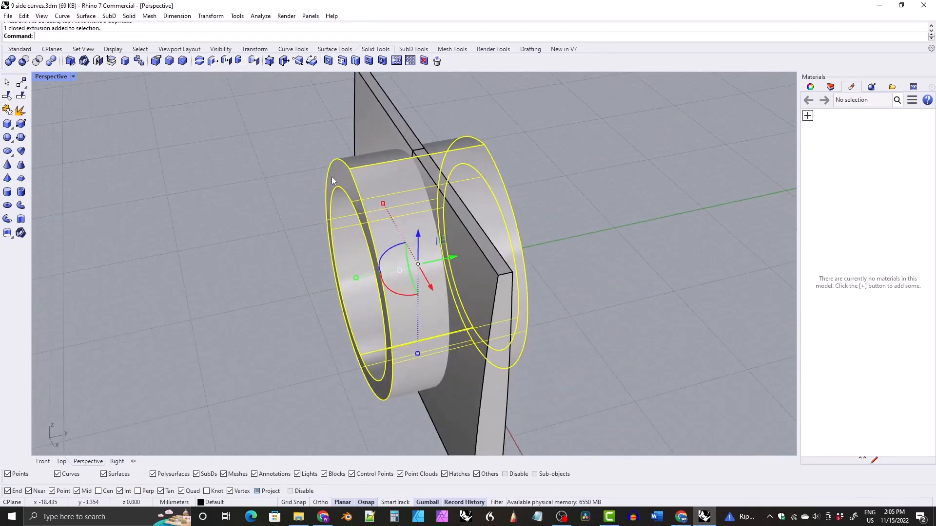
{"action": "mouse_move", "coordinate": [355, 277]}
{"action": "left_mouse_down"}
{"action": "mouse_move", "coordinate": [399, 270]}
{"action": "mouse_move", "coordinate": [342, 278]}
{"action": "left_mouse_up"}
{"action": "left_click", "coordinate": [379, 125]}
{"action": "right_click_drag", "start_coordinate": [380, 128], "coordinate": [258, 276]}
{"action": "mouse_move", "coordinate": [230, 268]}
{"action": "left_mouse_down"}
{"action": "mouse_move", "coordinate": [328, 279]}
{"action": "mouse_move", "coordinate": [246, 274]}
{"action": "left_mouse_up"}
{"action": "left_click", "coordinate": [400, 222]}
{"action": "right_click_drag", "start_coordinate": [399, 222], "coordinate": [283, 193]}
{"action": "left_click", "coordinate": [226, 191]}
- Boolean-intersect the ring-shaped extrusion with the tapered side extrusion, leaving only their shared volume as the band solid
{"action": "right_click_drag", "start_coordinate": [226, 191], "coordinate": [376, 208]}
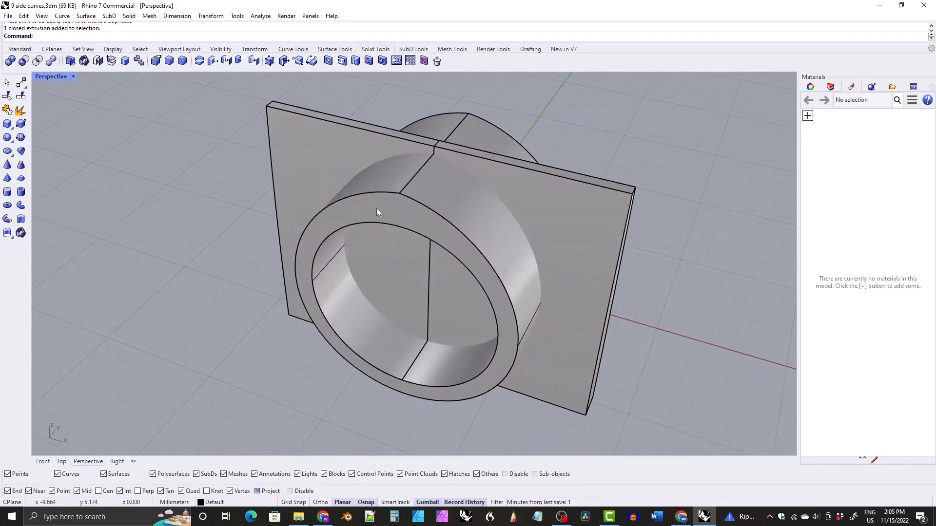
{"action": "right_click_drag", "start_coordinate": [329, 183], "coordinate": [360, 220]}
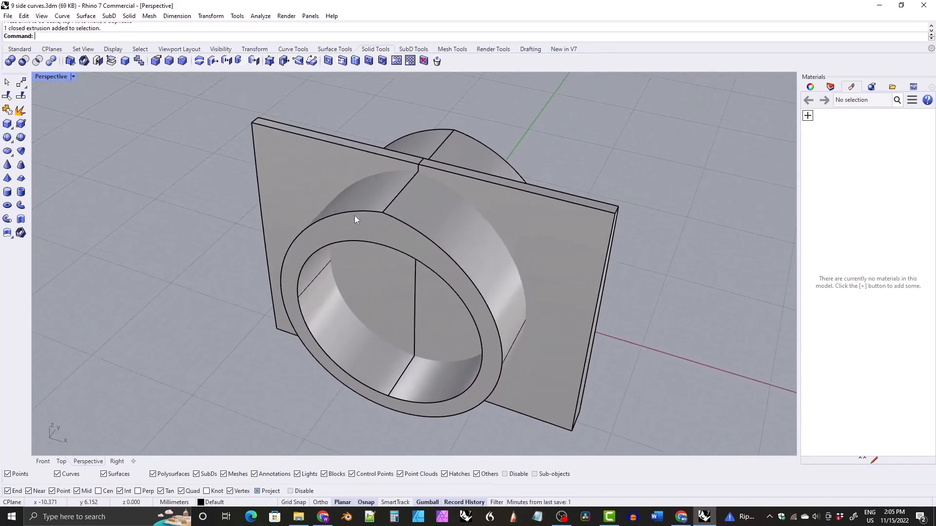
{"action": "left_click", "coordinate": [347, 217]}
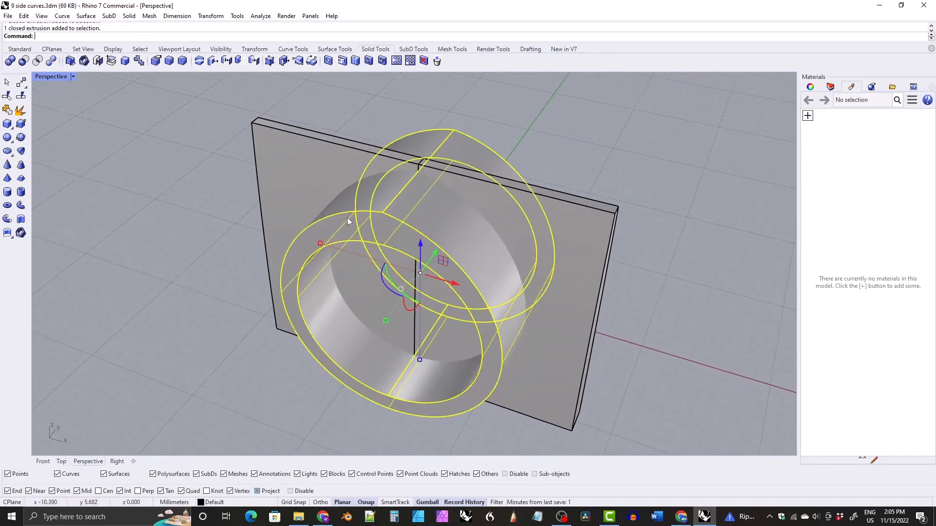
{"action": "left_click", "coordinate": [41, 61]}
{"action": "left_click", "coordinate": [299, 180]}
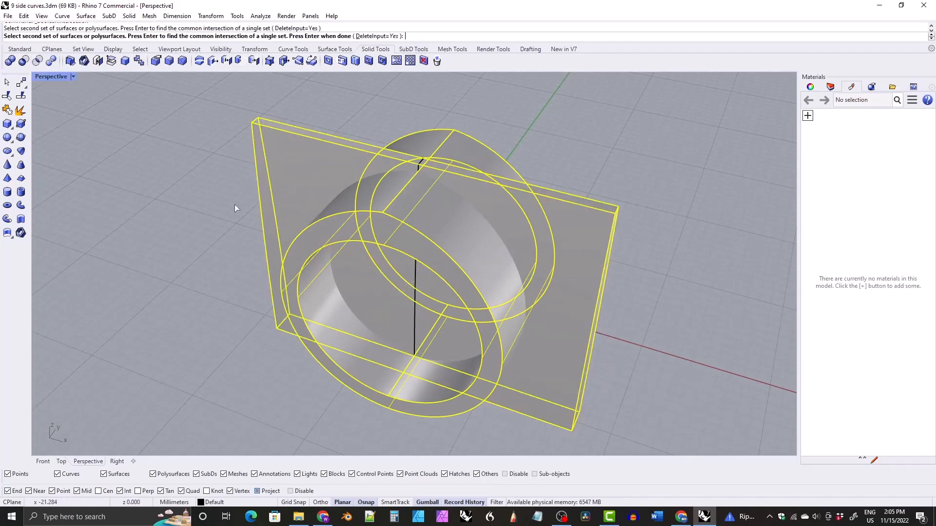
{"action": "right_click", "coordinate": [197, 211]}
{"action": "right_click_drag", "start_coordinate": [201, 217], "coordinate": [415, 289]}
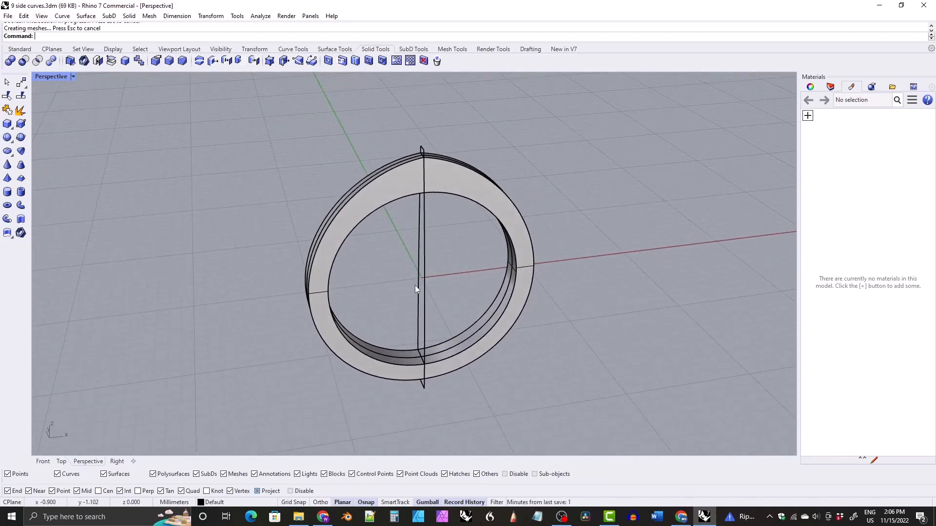
- Show the hidden pearl, cup and post together with the new band
{"action": "type", "text": "How"}
{"action": "key", "text": "Return"}
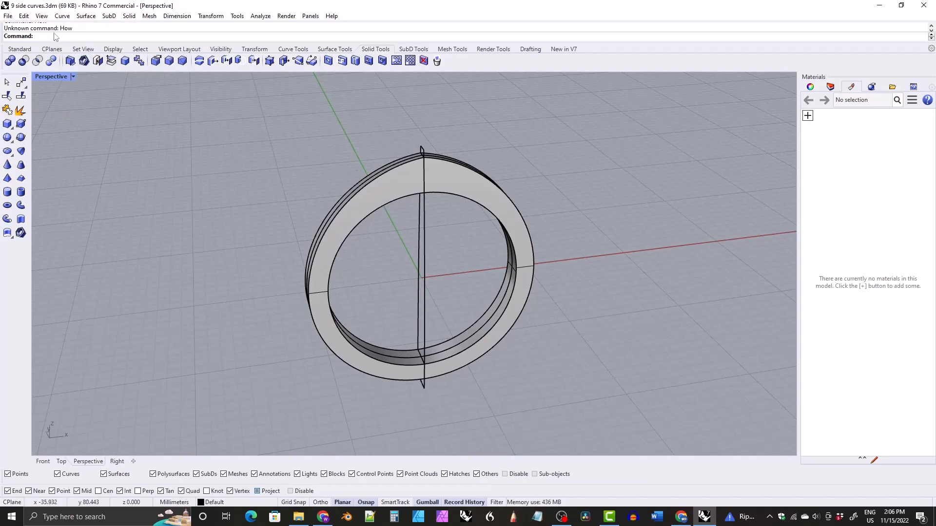
{"action": "type", "text": "Show"}
{"action": "key", "text": "Return"}
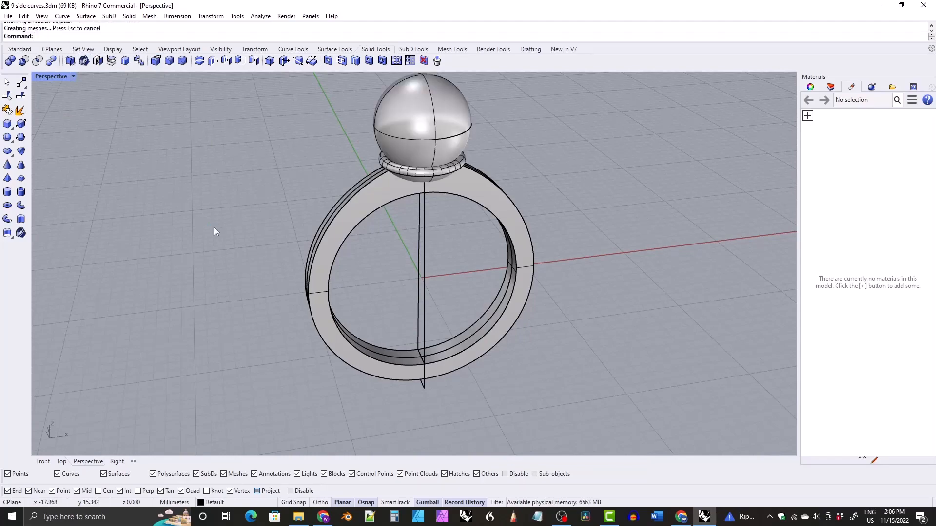
- Hide the pearl to examine where the band cuts through the inside of the cup, and show the pearl again
{"action": "right_click_drag", "start_coordinate": [357, 176], "coordinate": [422, 190]}
{"action": "left_click", "coordinate": [405, 151]}
{"action": "type", "text": "Hide"}
{"action": "key", "text": "Return"}
{"action": "scroll", "coordinate": [401, 177], "scroll_direction": "up", "scroll_amount": 6}
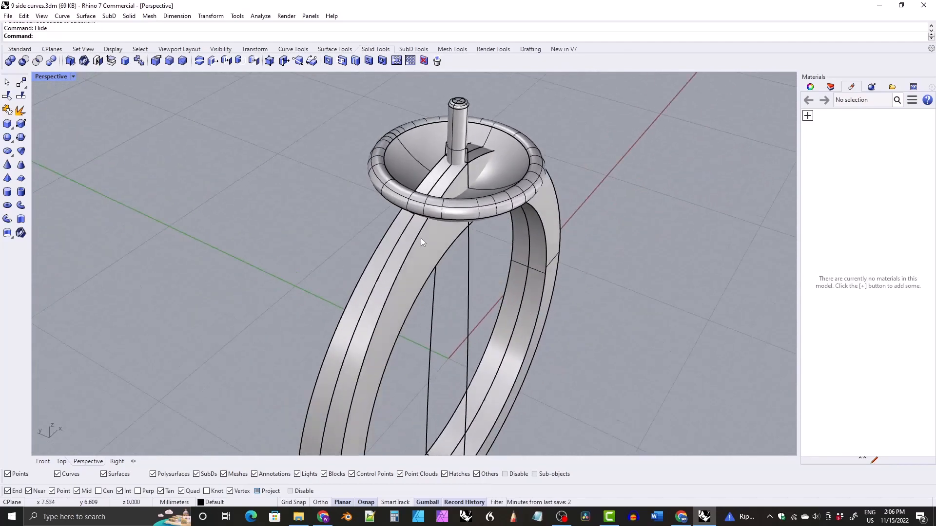
{"action": "right_click_drag", "start_coordinate": [420, 238], "coordinate": [373, 235]}
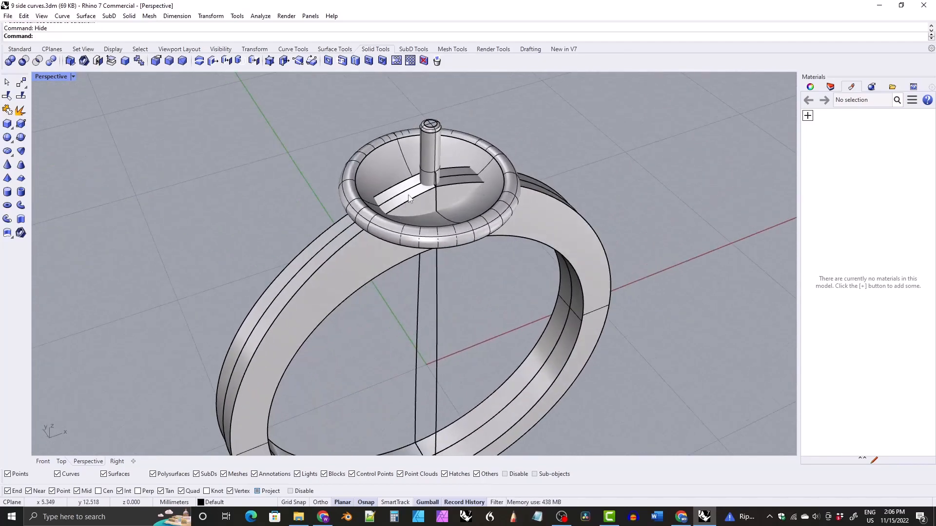
{"action": "right_click_drag", "start_coordinate": [372, 213], "coordinate": [357, 241]}
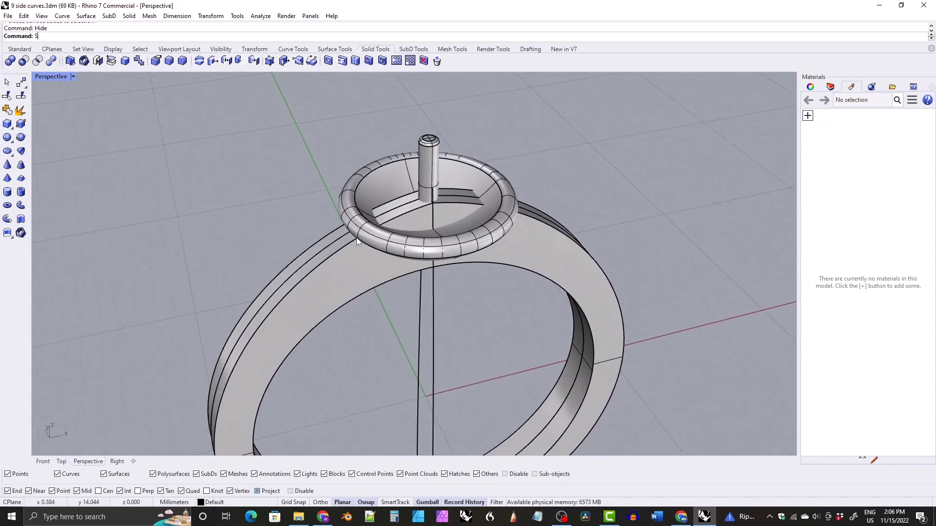
{"action": "type", "text": "how"}
{"action": "key", "text": "Return"}
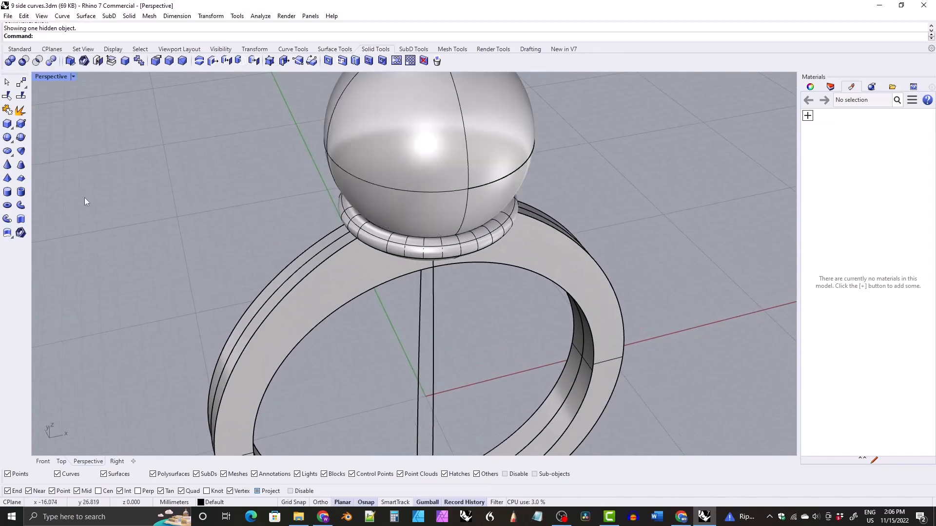
- Switch to the Front view and select the band polysurface to examine how its peak overlaps the cup and pearl
{"action": "left_click", "coordinate": [43, 461]}
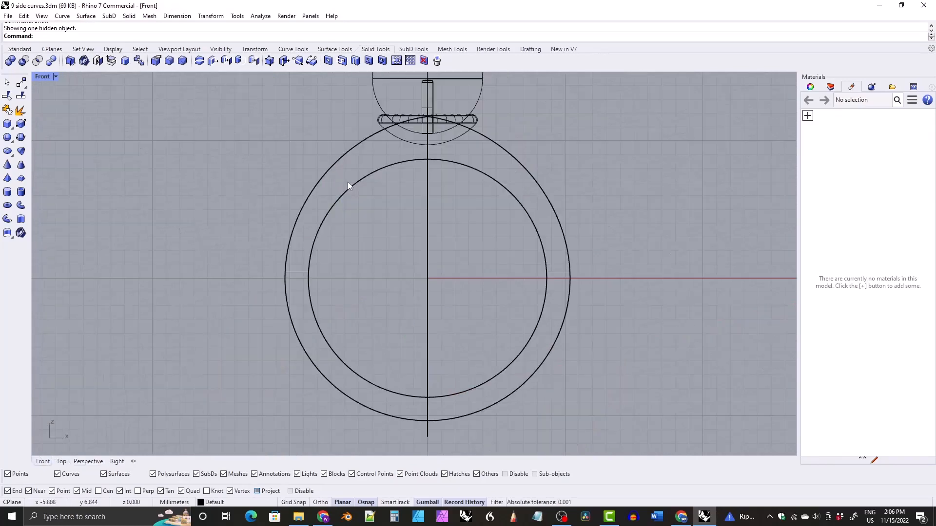
{"action": "right_click_drag", "start_coordinate": [347, 183], "coordinate": [317, 250]}
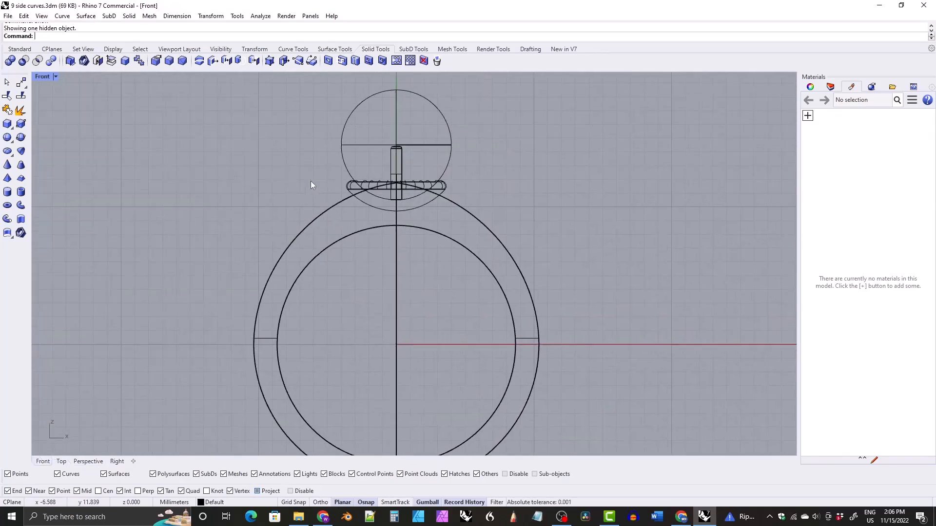
{"action": "left_click", "coordinate": [54, 78]}
{"action": "left_click", "coordinate": [351, 184]}
{"action": "right_click_drag", "start_coordinate": [360, 205], "coordinate": [357, 238]}
{"action": "scroll", "coordinate": [357, 238], "scroll_direction": "up", "scroll_amount": 7}
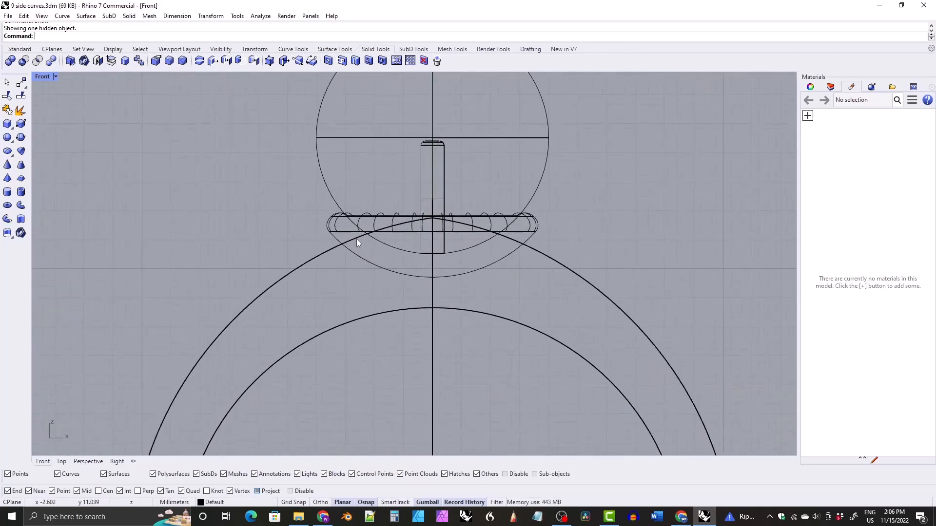
{"action": "left_click", "coordinate": [323, 251]}
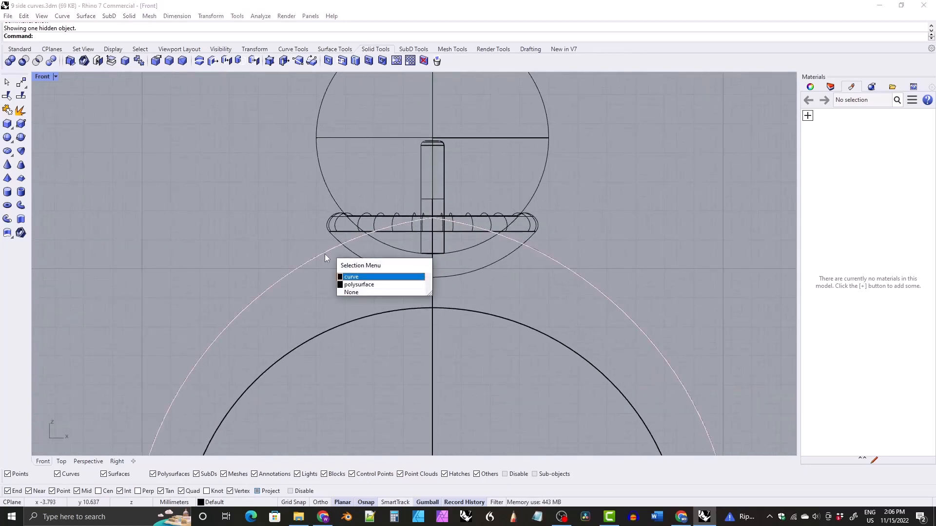
{"action": "left_click", "coordinate": [351, 283]}
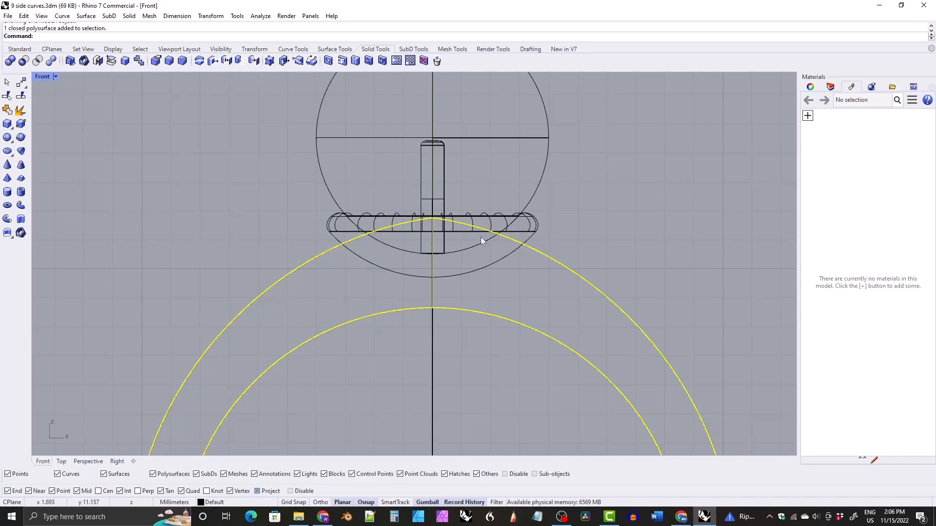
- Duplicate the pearl sphere in place and scale the copy up uniformly so its lower surface lies within the cup's wall thickness
{"action": "left_click", "coordinate": [331, 193]}
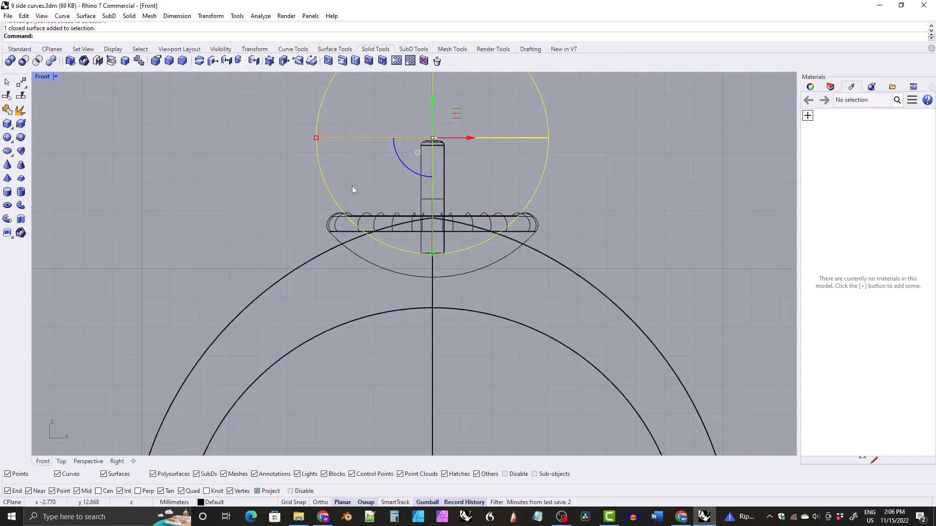
{"action": "key", "text": "ctrl+c"}
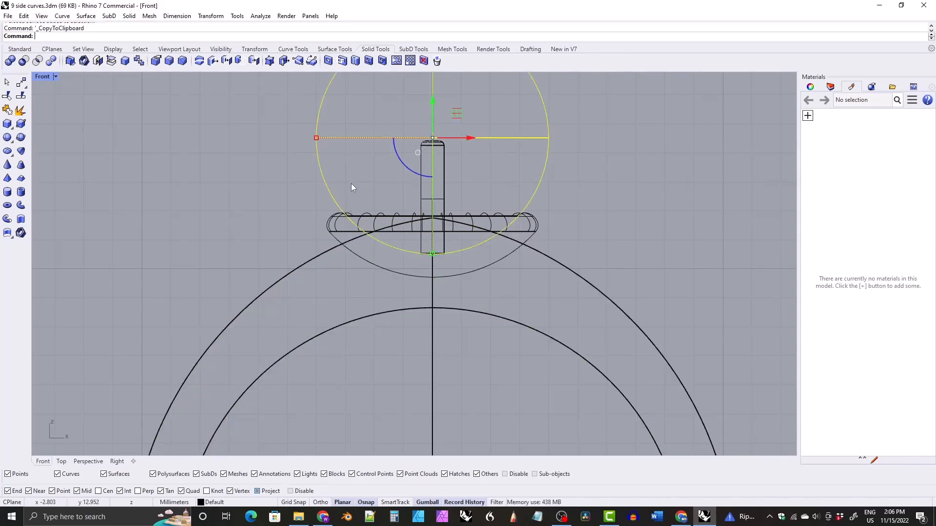
{"action": "key", "text": "ctrl+v"}
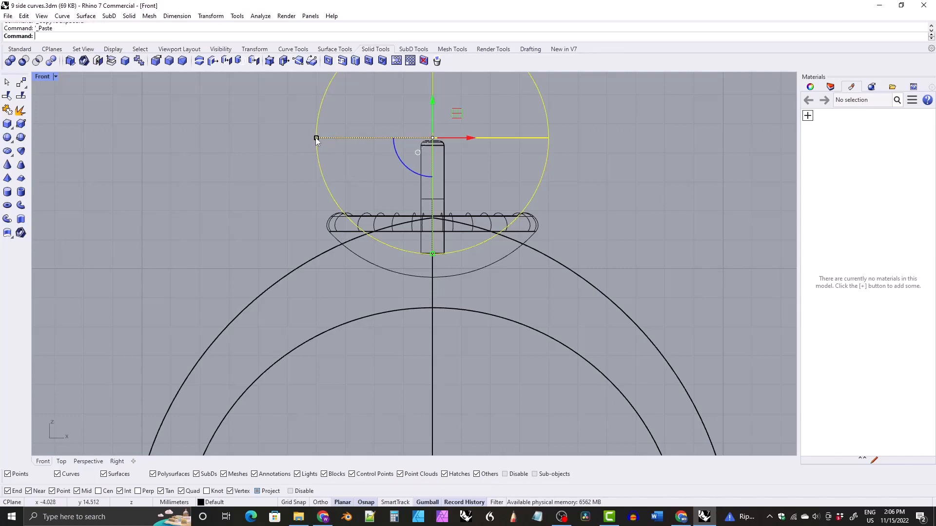
{"action": "left_click_drag", "start_coordinate": [316, 138], "coordinate": [308, 139]}
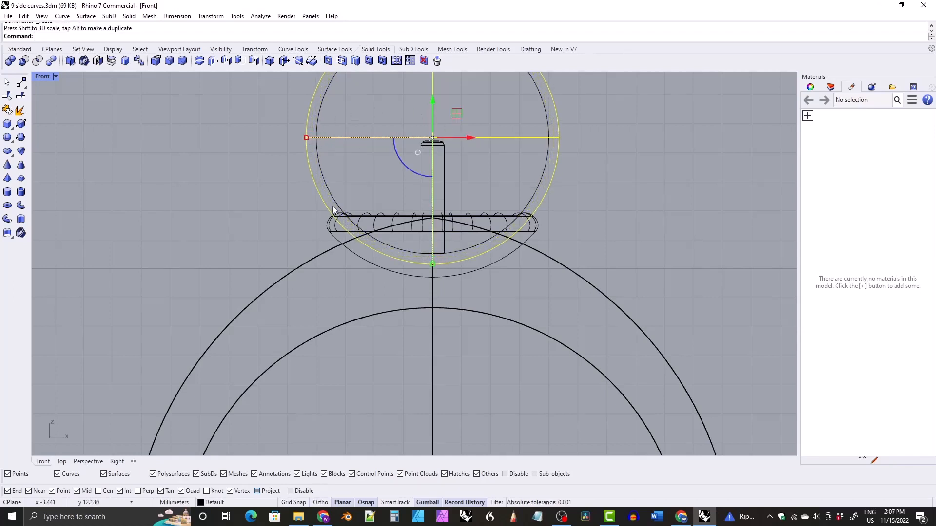
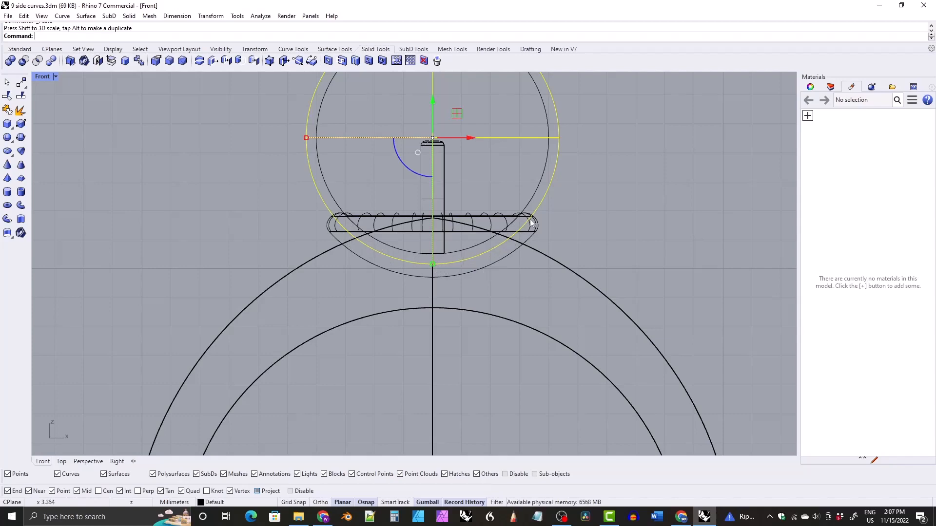
{"action": "scroll", "coordinate": [394, 244], "scroll_direction": "up", "scroll_amount": 5}
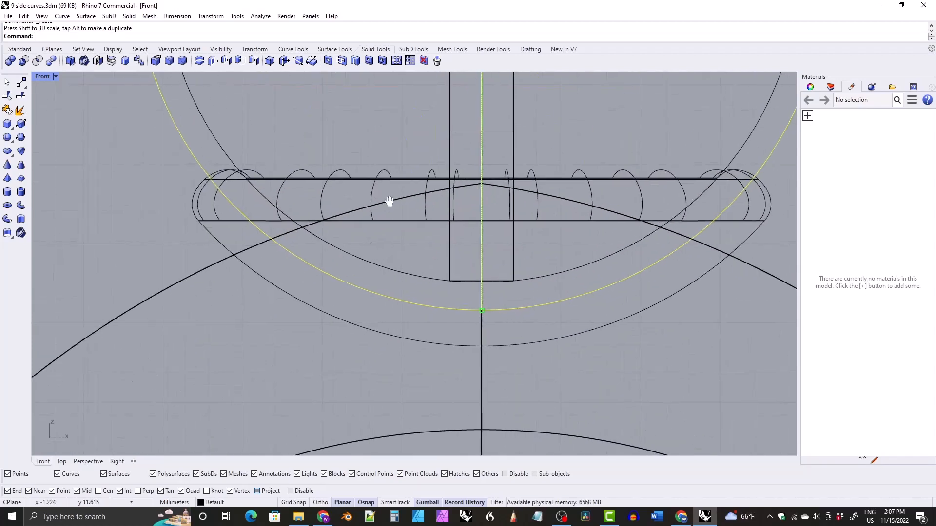
{"action": "right_click_drag", "start_coordinate": [389, 201], "coordinate": [378, 201]}
{"action": "scroll", "coordinate": [384, 248], "scroll_direction": "down", "scroll_amount": 7}
{"action": "right_click_drag", "start_coordinate": [384, 249], "coordinate": [410, 213]}
{"action": "right_click_drag", "start_coordinate": [358, 171], "coordinate": [358, 187]}
{"action": "right_click_drag", "start_coordinate": [318, 244], "coordinate": [313, 221]}
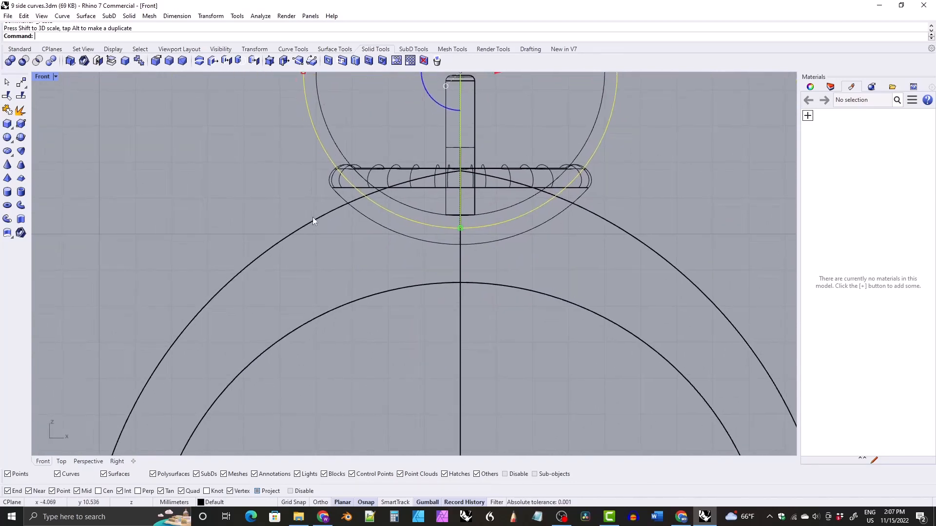
- Subtract the enlarged sphere copy from the band polysurface with Boolean Difference, keeping DeleteInput set to Yes
{"action": "left_click", "coordinate": [257, 264]}
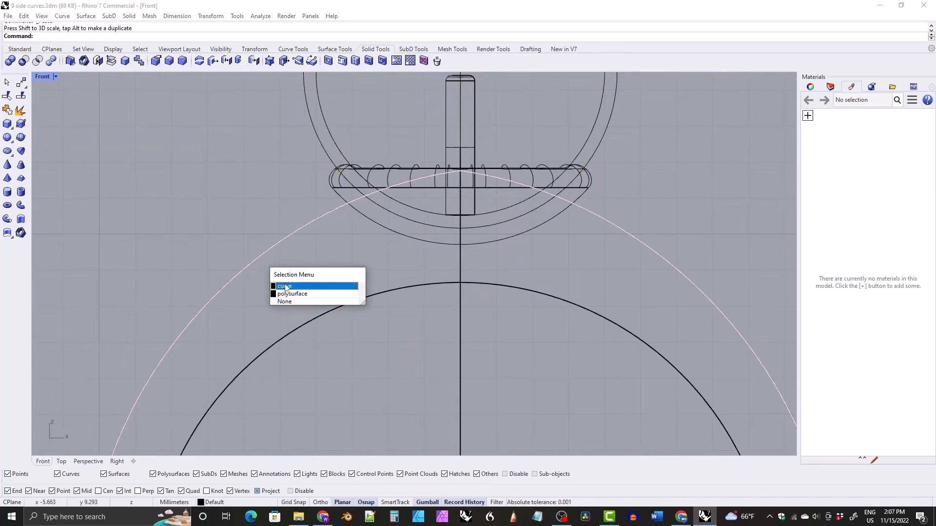
{"action": "left_click", "coordinate": [244, 213]}
{"action": "left_click", "coordinate": [282, 241]}
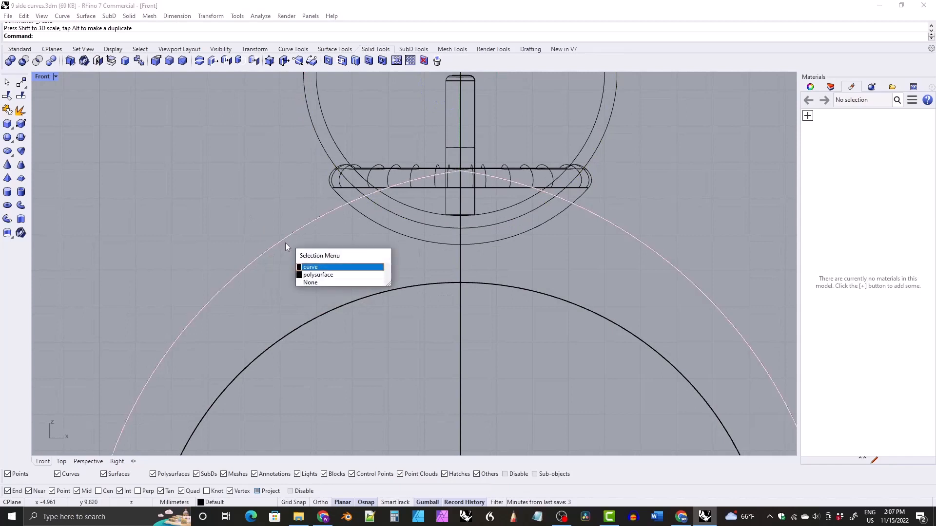
{"action": "left_click", "coordinate": [319, 275]}
{"action": "right_click_drag", "start_coordinate": [294, 165], "coordinate": [286, 241]}
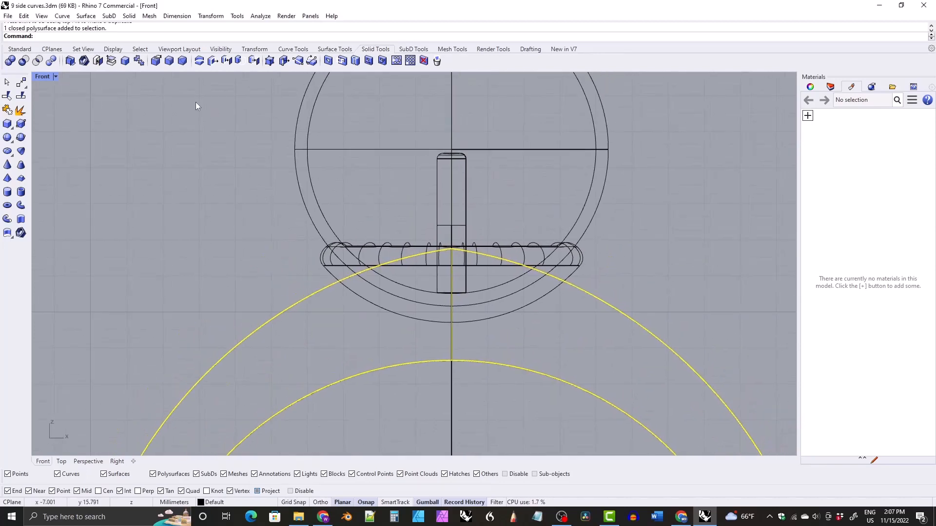
{"action": "left_click", "coordinate": [23, 61]}
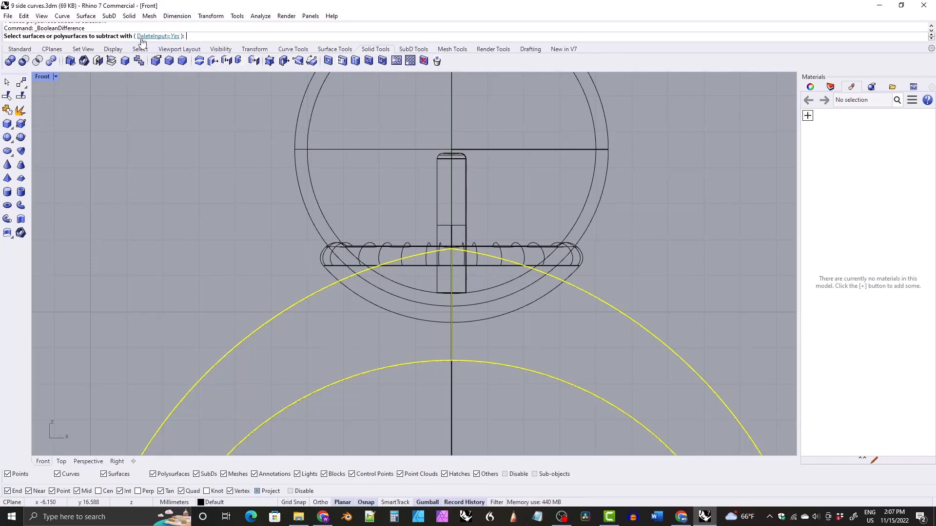
{"action": "left_click", "coordinate": [161, 36]}
{"action": "left_click", "coordinate": [158, 36]}
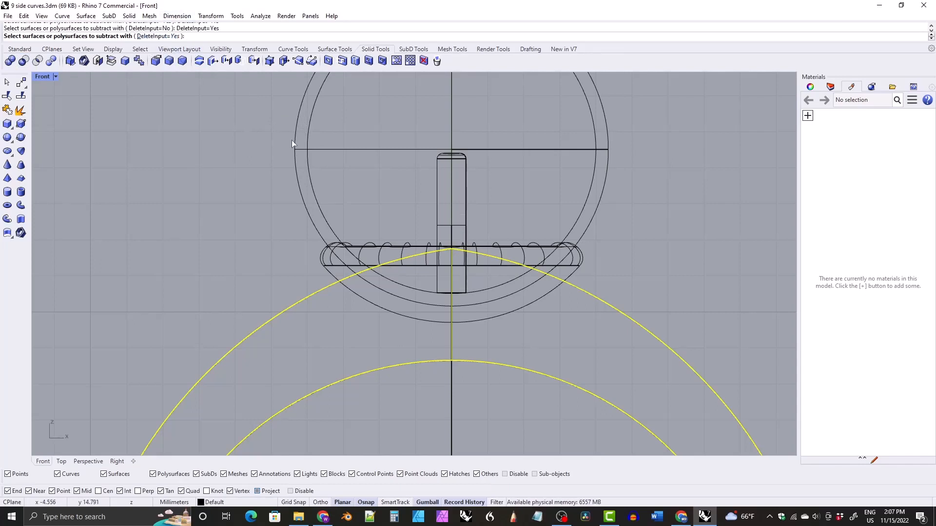
{"action": "right_click_drag", "start_coordinate": [292, 143], "coordinate": [293, 189]}
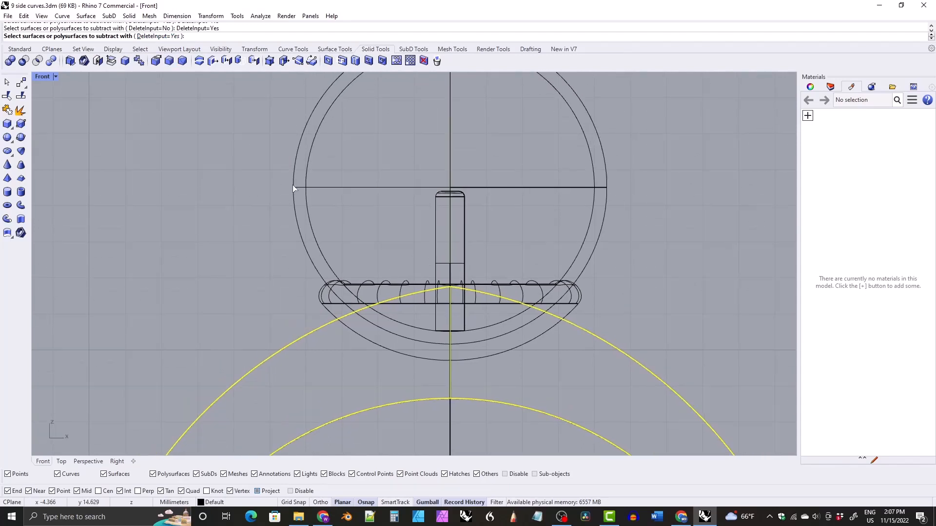
{"action": "left_click", "coordinate": [294, 232]}
{"action": "right_click", "coordinate": [285, 239]}
{"action": "scroll", "coordinate": [293, 232], "scroll_direction": "down", "scroll_amount": 4}
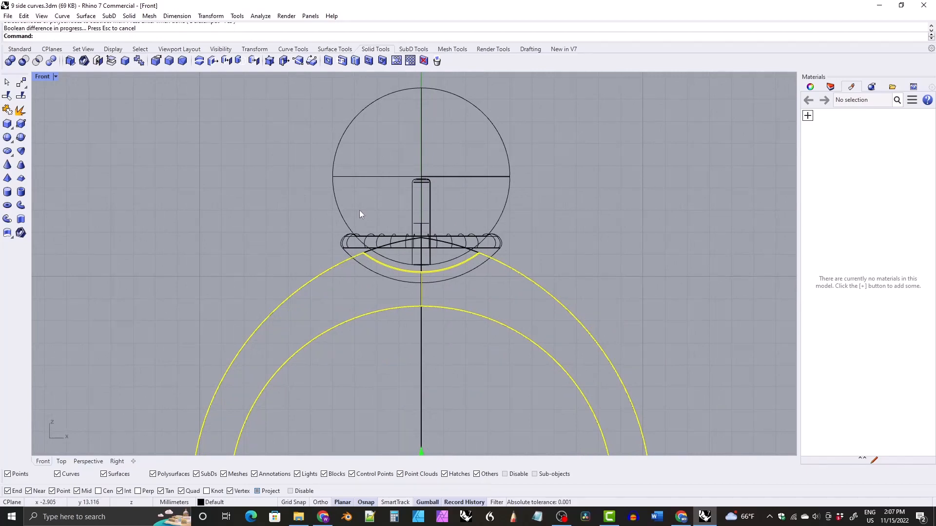
{"action": "right_click_drag", "start_coordinate": [388, 228], "coordinate": [337, 226]}
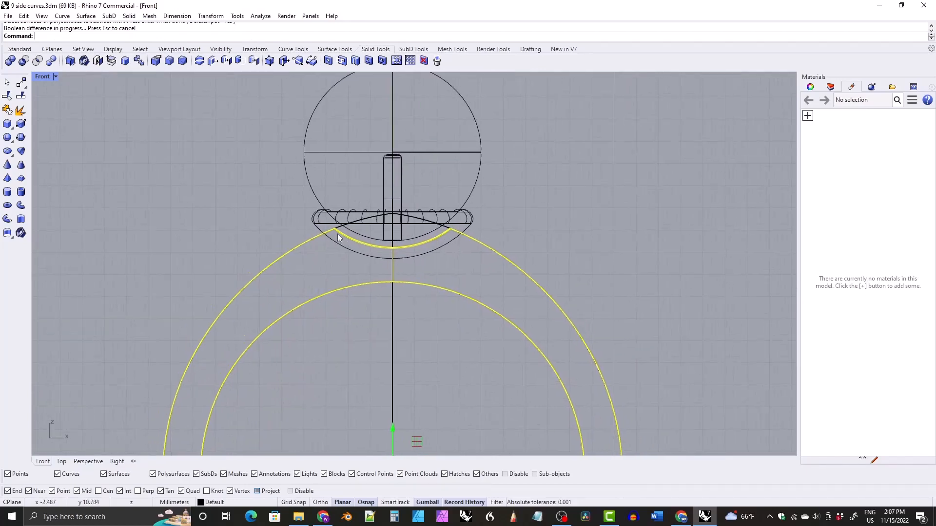
{"action": "scroll", "coordinate": [340, 237], "scroll_direction": "up", "scroll_amount": 3}
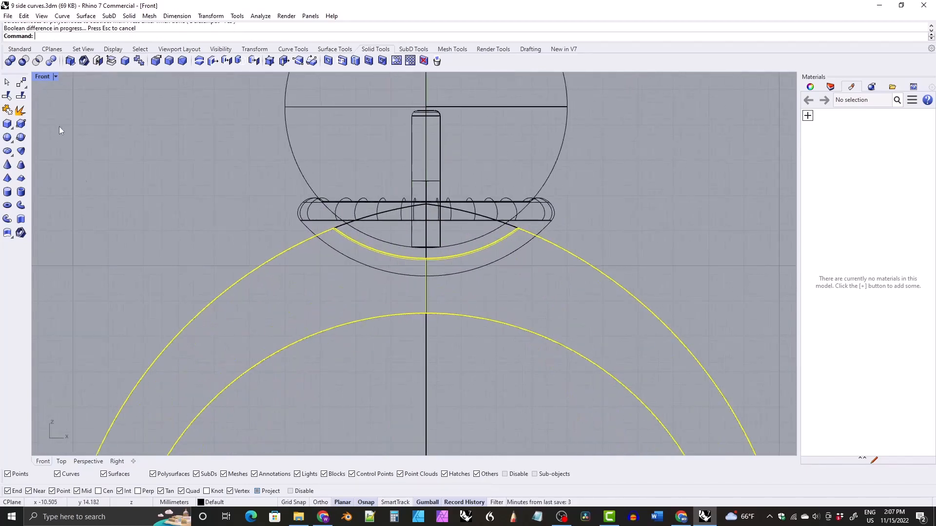
- In the Perspective view, hide the pearl and select the trimmed band to inspect its cutout inside the cup
{"action": "left_click", "coordinate": [88, 461]}
{"action": "left_click", "coordinate": [394, 137]}
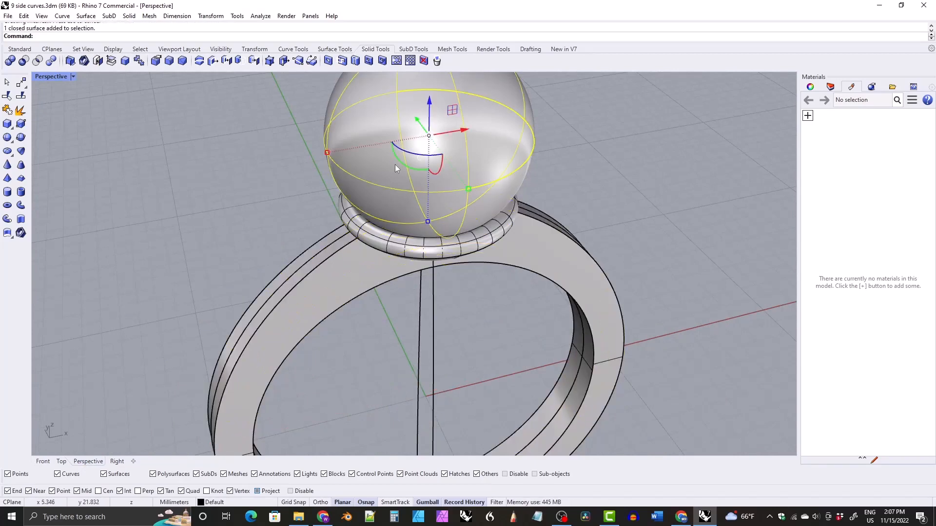
{"action": "type", "text": "h"}
{"action": "key", "text": "Return"}
{"action": "right_click_drag", "start_coordinate": [400, 169], "coordinate": [384, 243]}
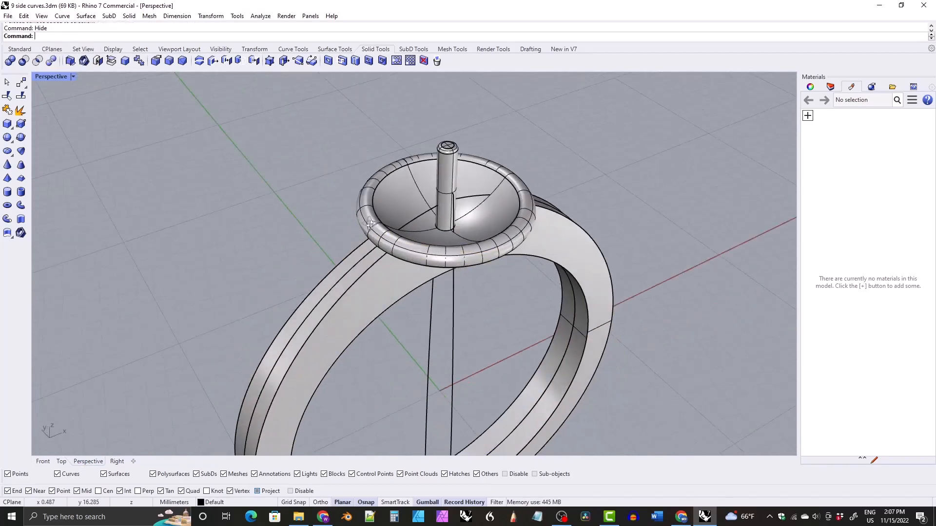
{"action": "scroll", "coordinate": [383, 243], "scroll_direction": "up", "scroll_amount": 4}
{"action": "left_click", "coordinate": [387, 251]}
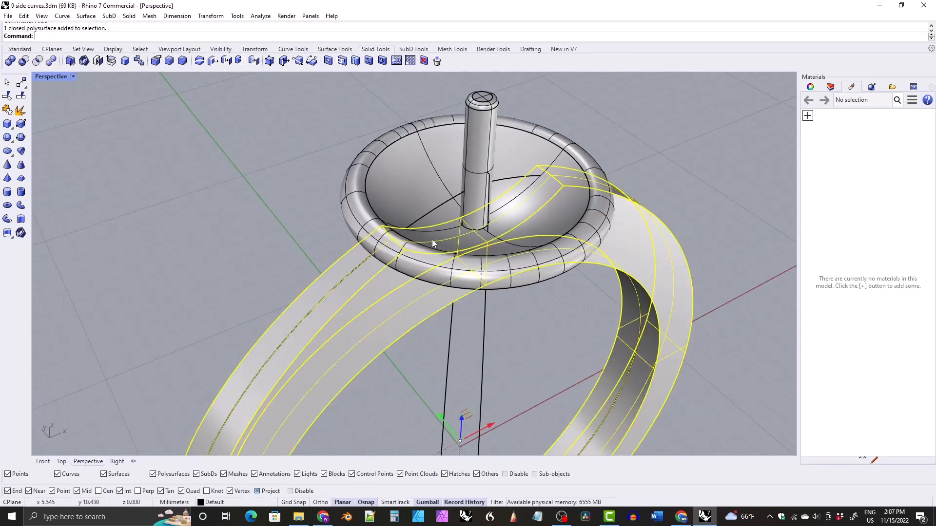
- Fillet the inner edges on both sides of the ring band with a 0.2 mm radius
{"action": "scroll", "coordinate": [474, 211], "scroll_direction": "down", "scroll_amount": 2}
{"action": "right_click_drag", "start_coordinate": [475, 211], "coordinate": [453, 177]}
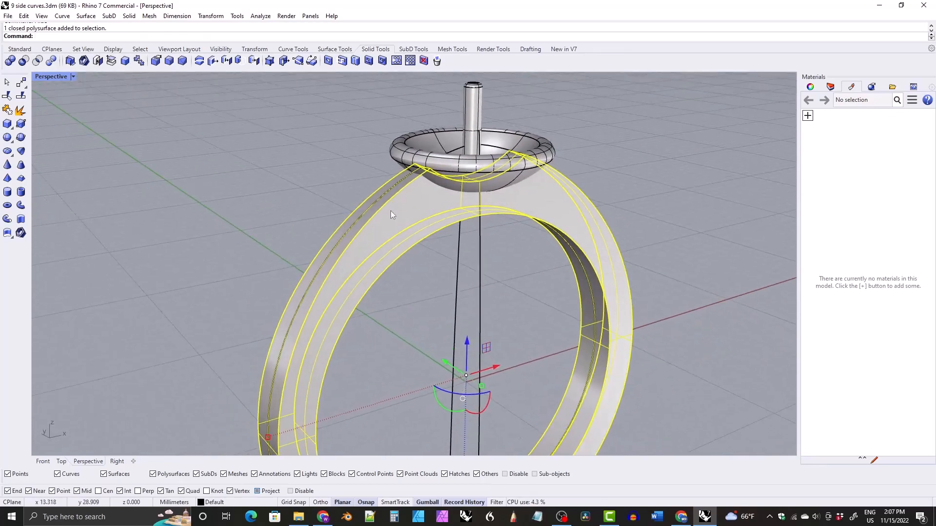
{"action": "right_click_drag", "start_coordinate": [390, 210], "coordinate": [303, 209]}
{"action": "scroll", "coordinate": [302, 209], "scroll_direction": "down", "scroll_amount": 4}
{"action": "right_click_drag", "start_coordinate": [326, 244], "coordinate": [375, 236], "text": "shift"}
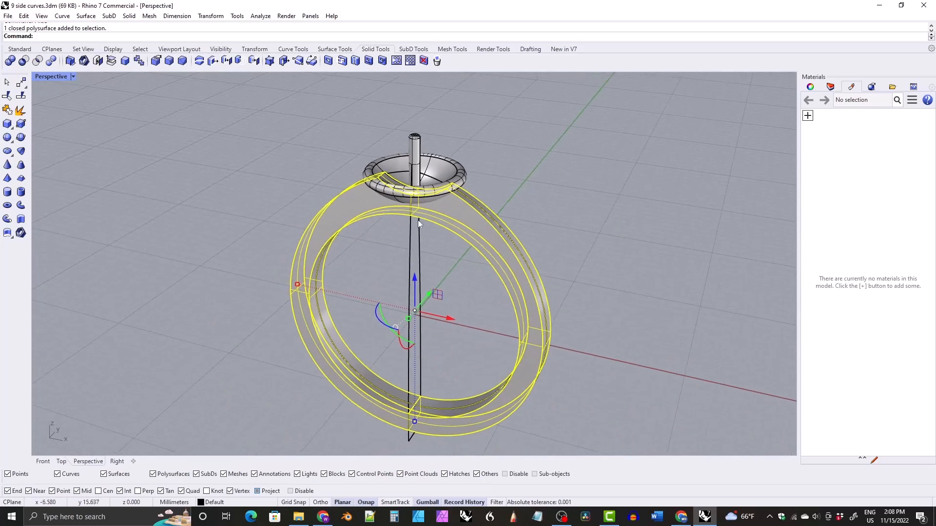
{"action": "left_click", "coordinate": [197, 134]}
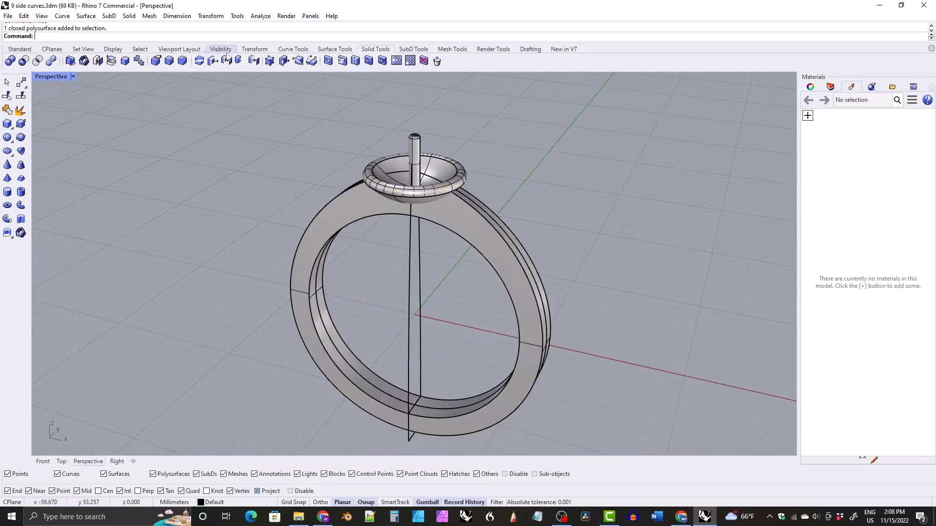
{"action": "left_click", "coordinate": [169, 61]}
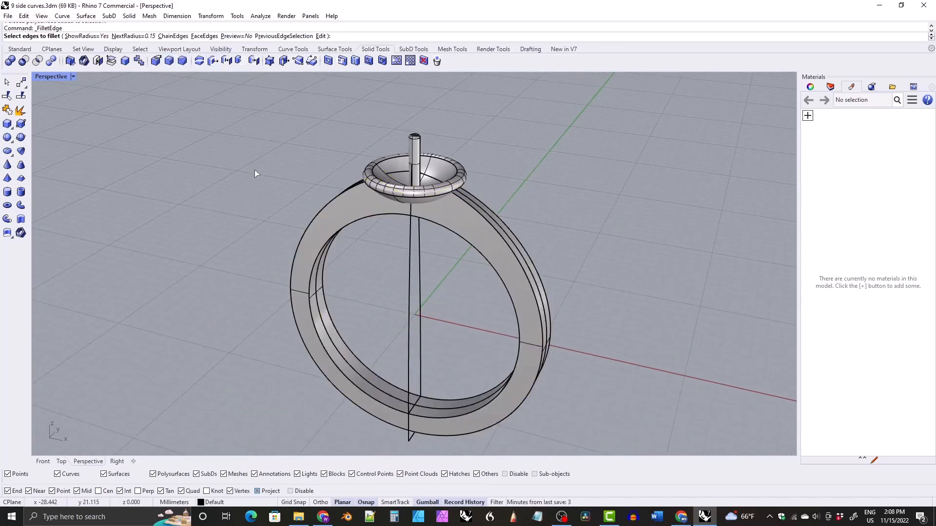
{"action": "type", "text": "0.2"}
{"action": "key", "text": "Return"}
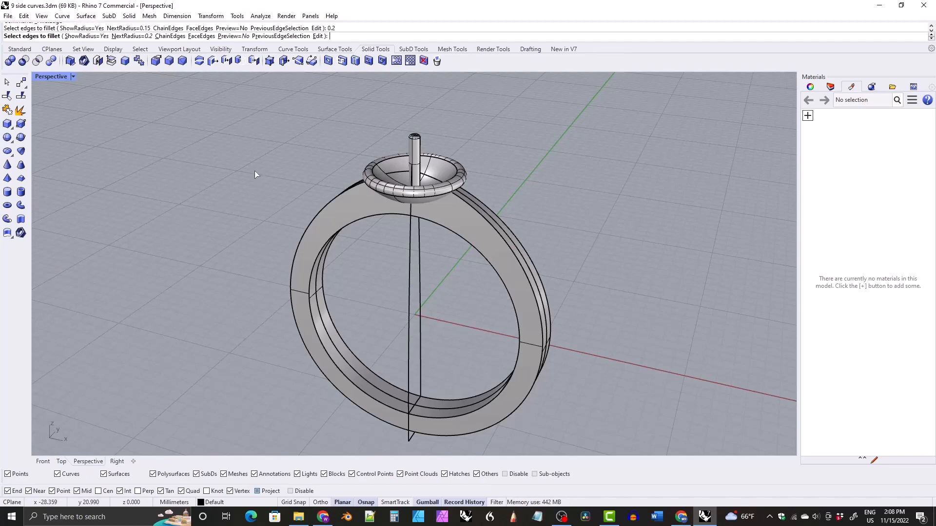
{"action": "left_click", "coordinate": [322, 349]}
{"action": "left_click", "coordinate": [339, 340]}
{"action": "right_click_drag", "start_coordinate": [286, 269], "coordinate": [318, 258]}
{"action": "right_click", "coordinate": [327, 281]}
{"action": "right_click", "coordinate": [327, 282]}
- Fillet the outer edges on both sides of the ring band with a 0.5 mm radius
{"action": "right_click", "coordinate": [299, 250]}
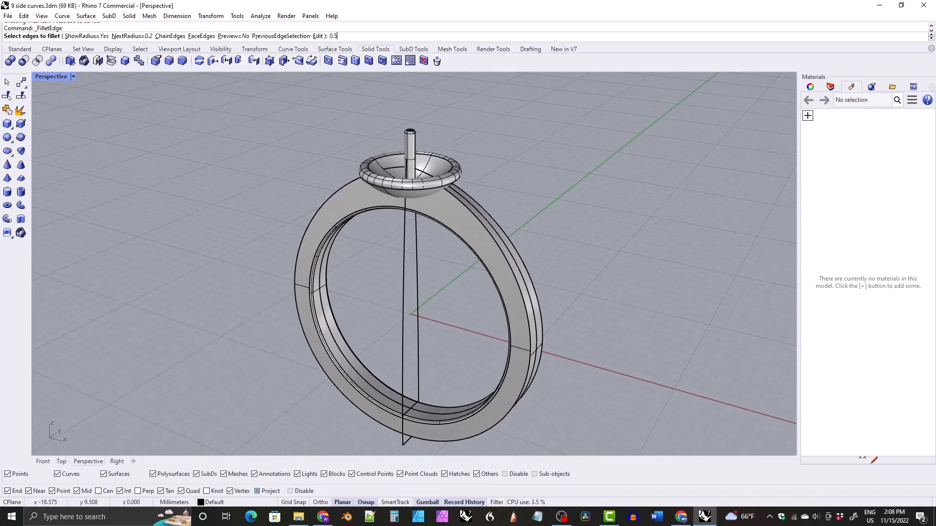
{"action": "type", "text": "0.5"}
{"action": "key", "text": "Return"}
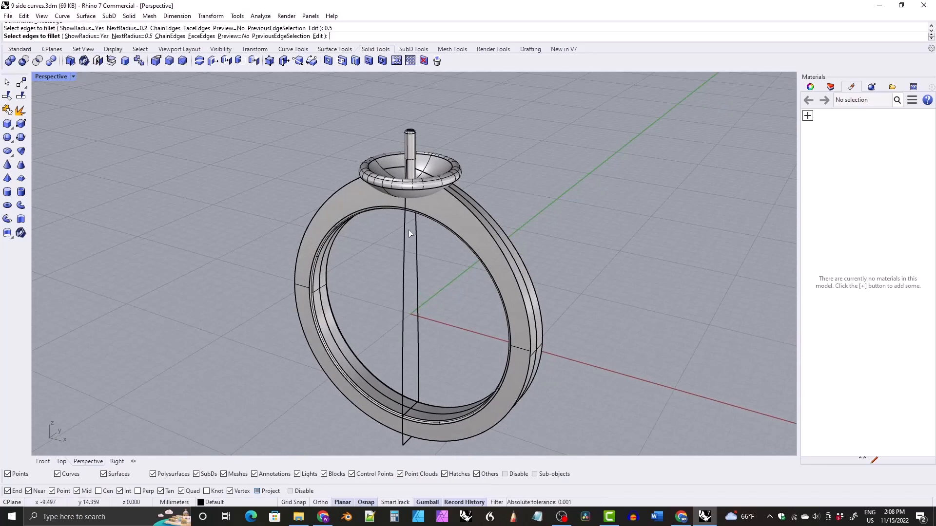
{"action": "left_click", "coordinate": [493, 239]}
{"action": "left_click", "coordinate": [500, 229]}
{"action": "right_click_drag", "start_coordinate": [425, 232], "coordinate": [527, 250]}
{"action": "right_click", "coordinate": [525, 251]}
{"action": "right_click", "coordinate": [525, 251]}
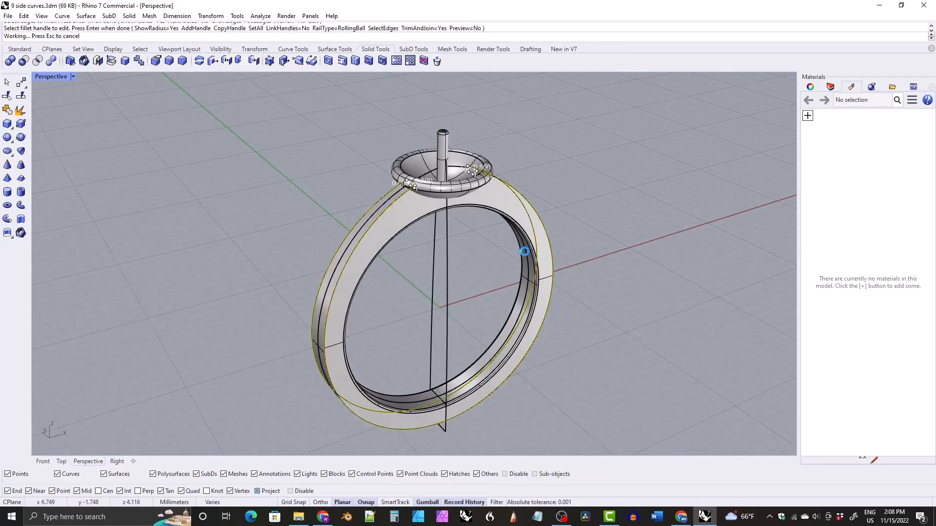
- Join the pearl cup with its post and the filleted band into one solid with Boolean Union
{"action": "right_click_drag", "start_coordinate": [380, 222], "coordinate": [414, 162]}
{"action": "scroll", "coordinate": [453, 210], "scroll_direction": "up", "scroll_amount": 3}
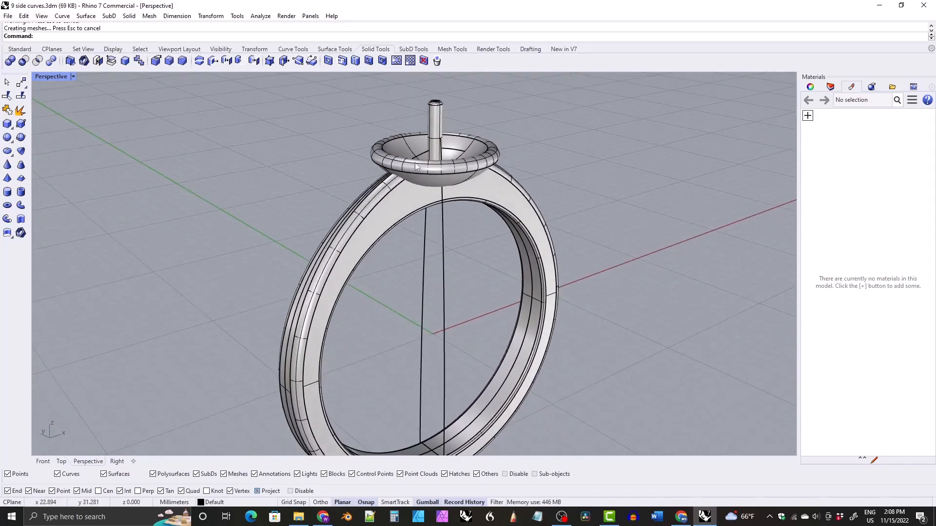
{"action": "left_click", "coordinate": [414, 163]}
{"action": "left_click", "coordinate": [366, 204], "text": "shift"}
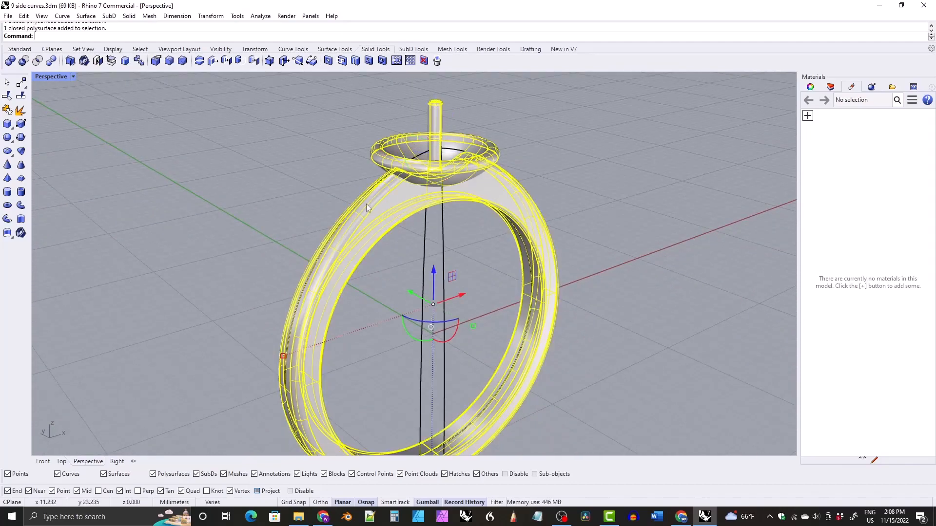
{"action": "left_click", "coordinate": [9, 61]}
- Fillet the seam between the cup's underside and the band with a 0.3 mm radius, selecting its edges with ChainEdges
{"action": "right_click_drag", "start_coordinate": [194, 156], "coordinate": [408, 197]}
{"action": "right_click_drag", "start_coordinate": [352, 178], "coordinate": [412, 203]}
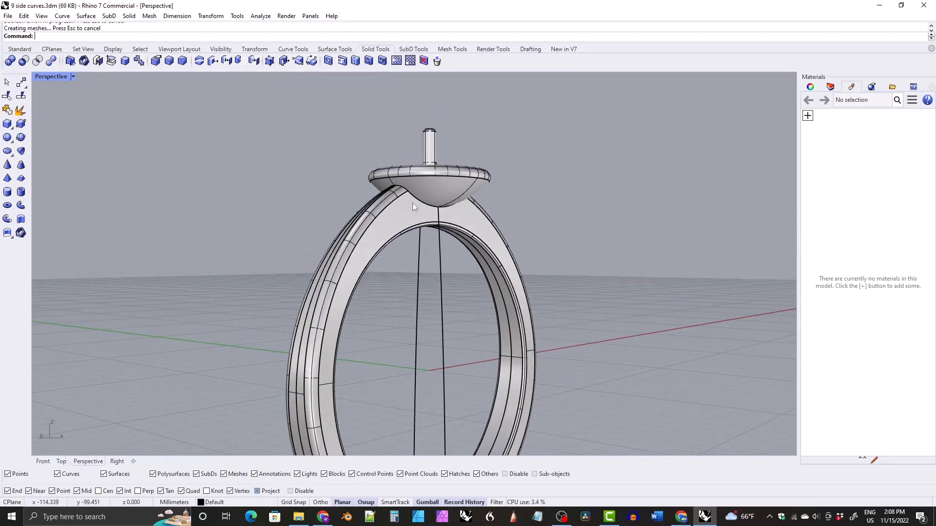
{"action": "scroll", "coordinate": [412, 203], "scroll_direction": "up", "scroll_amount": 5}
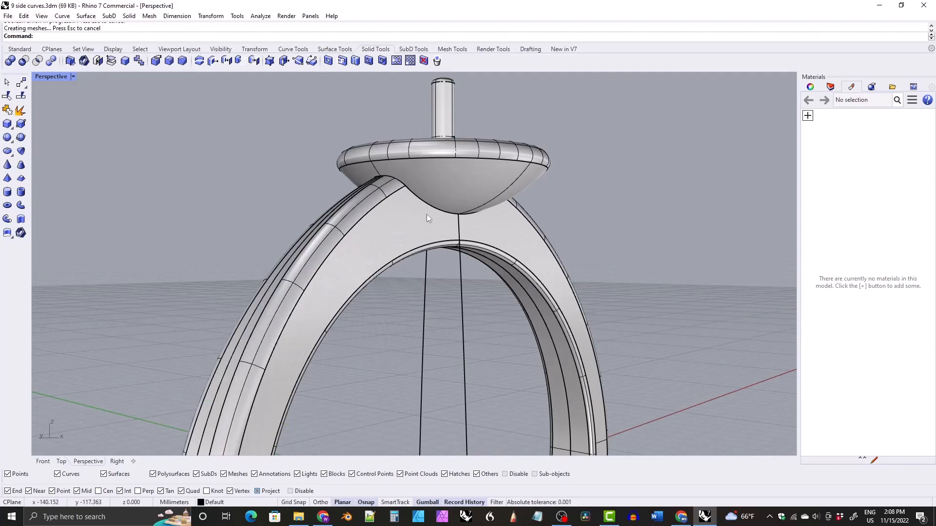
{"action": "right_click_drag", "start_coordinate": [390, 180], "coordinate": [360, 178]}
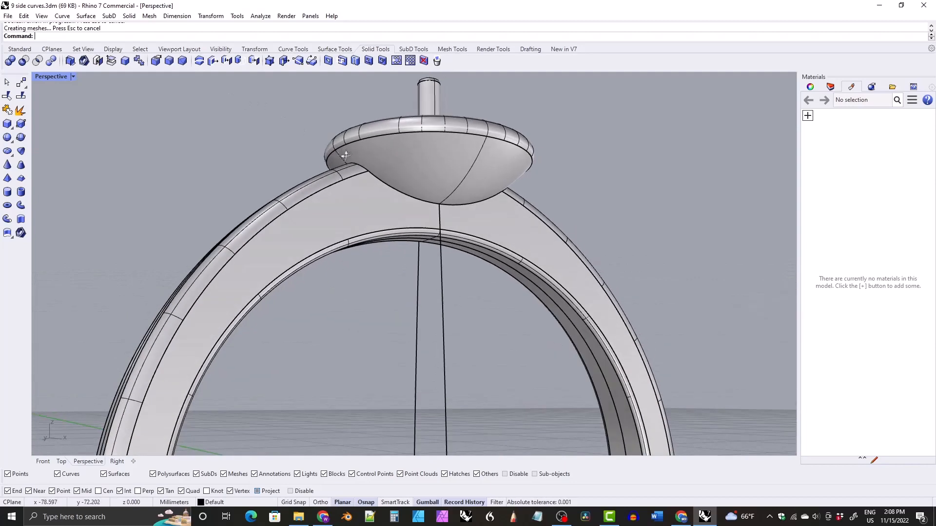
{"action": "left_click", "coordinate": [169, 61]}
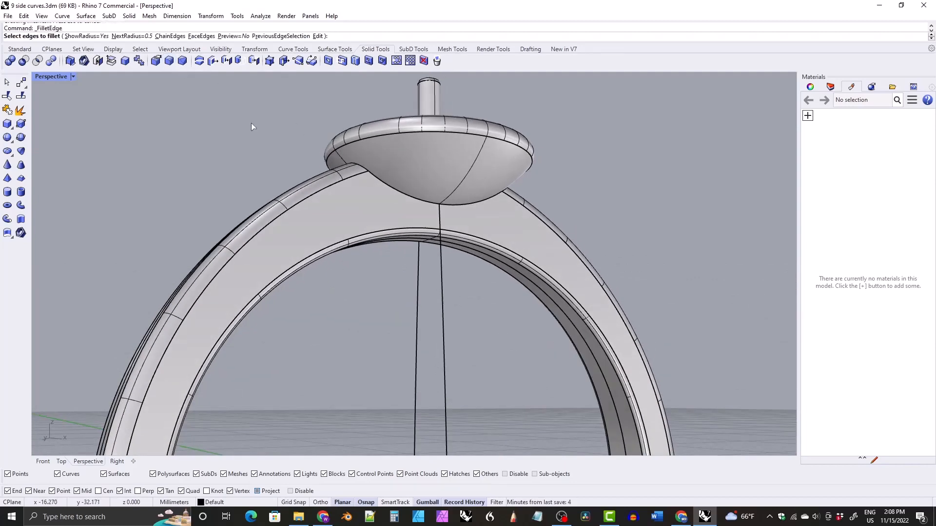
{"action": "type", "text": "0.3"}
{"action": "key", "text": "Return"}
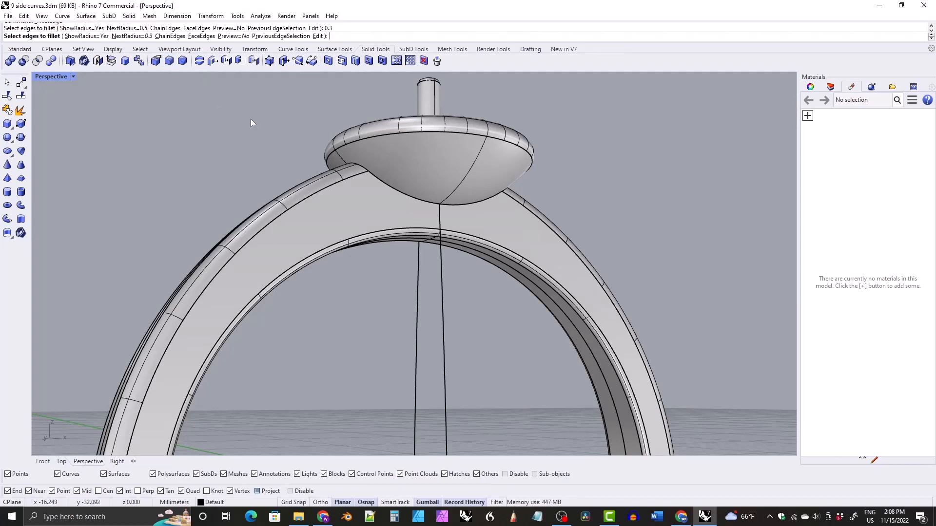
{"action": "left_click", "coordinate": [170, 37]}
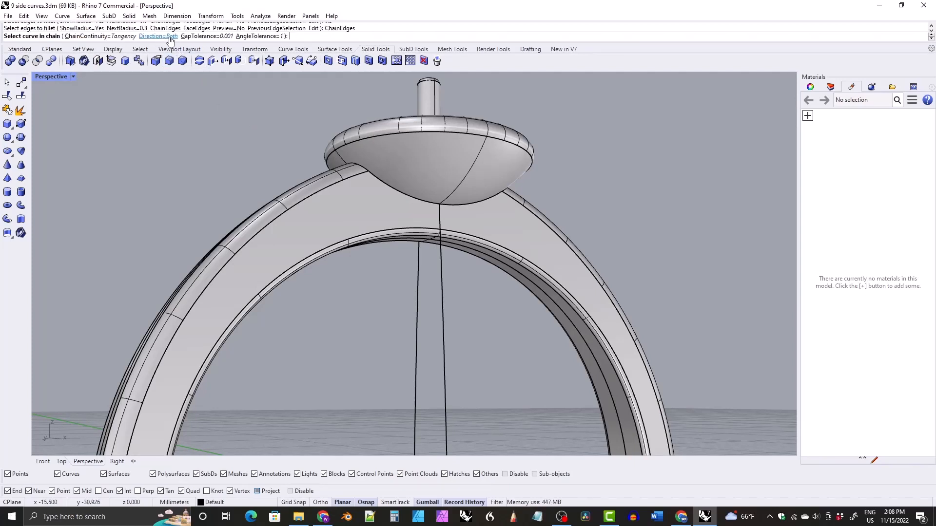
{"action": "left_click", "coordinate": [391, 190]}
{"action": "right_click_drag", "start_coordinate": [391, 190], "coordinate": [474, 186]}
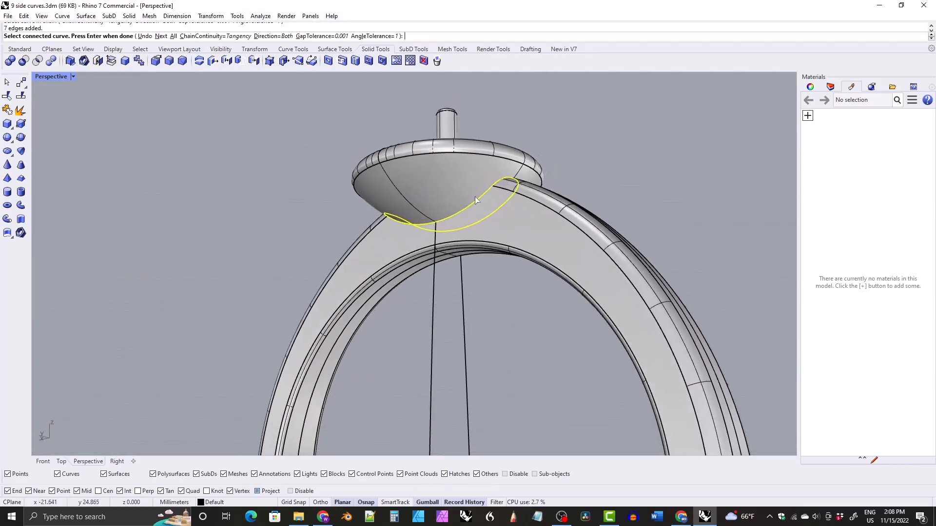
{"action": "right_click_drag", "start_coordinate": [429, 210], "coordinate": [287, 211]}
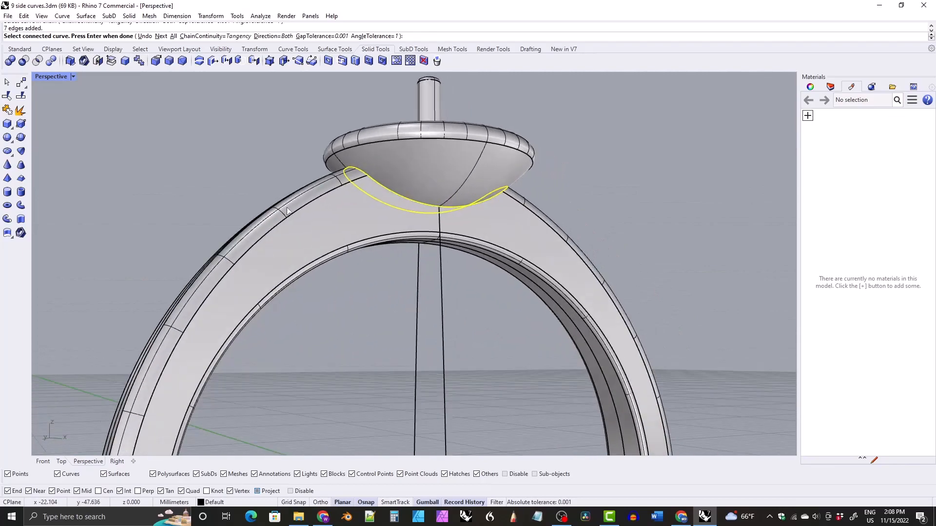
{"action": "key", "text": "Return"}
{"action": "key", "text": "Return"}
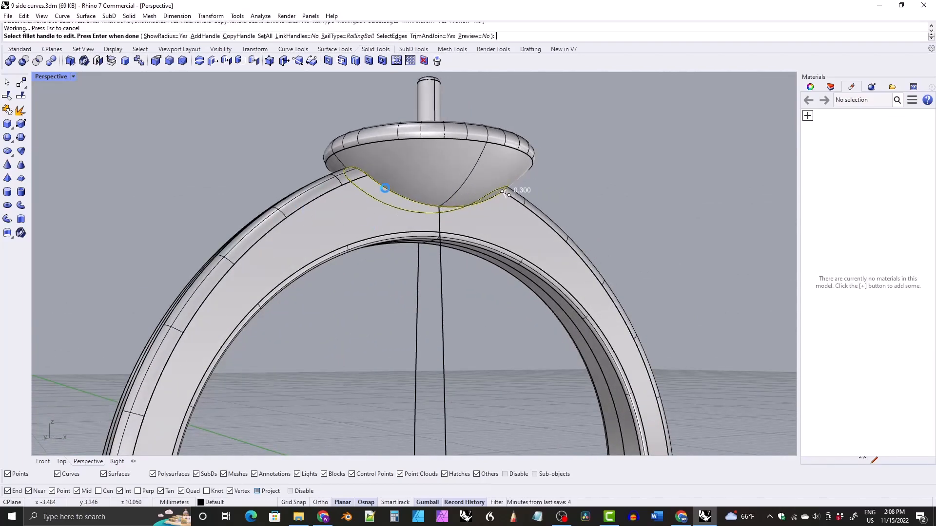
- Inspect the new fillet around the cup from several sides and show the hidden pearl again
{"action": "right_click_drag", "start_coordinate": [369, 183], "coordinate": [390, 234]}
{"action": "scroll", "coordinate": [374, 194], "scroll_direction": "down", "scroll_amount": 4}
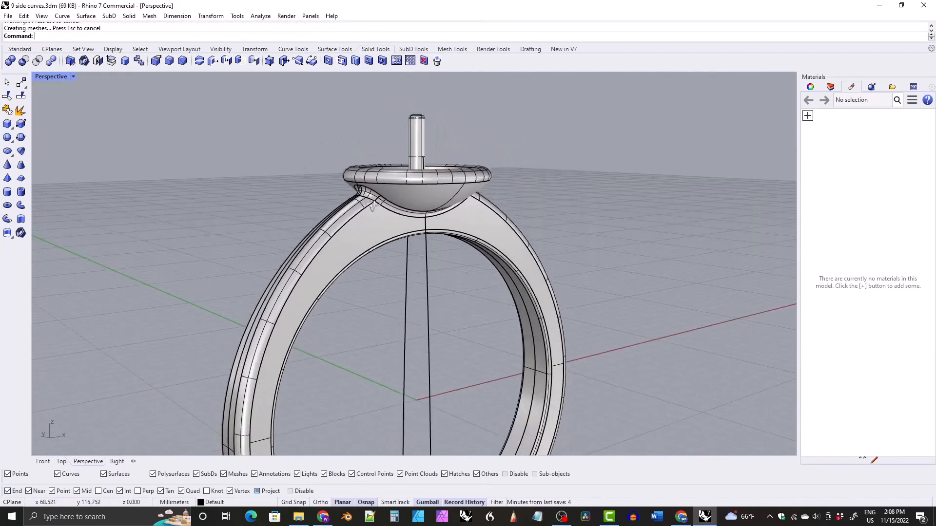
{"action": "right_click_drag", "start_coordinate": [312, 209], "coordinate": [260, 204]}
{"action": "scroll", "coordinate": [384, 193], "scroll_direction": "up", "scroll_amount": 3}
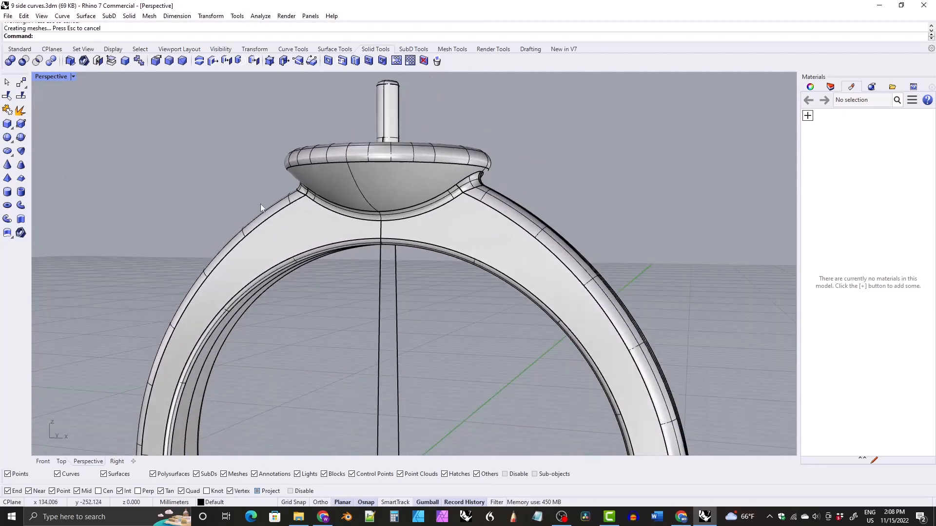
{"action": "right_click_drag", "start_coordinate": [485, 191], "coordinate": [365, 214]}
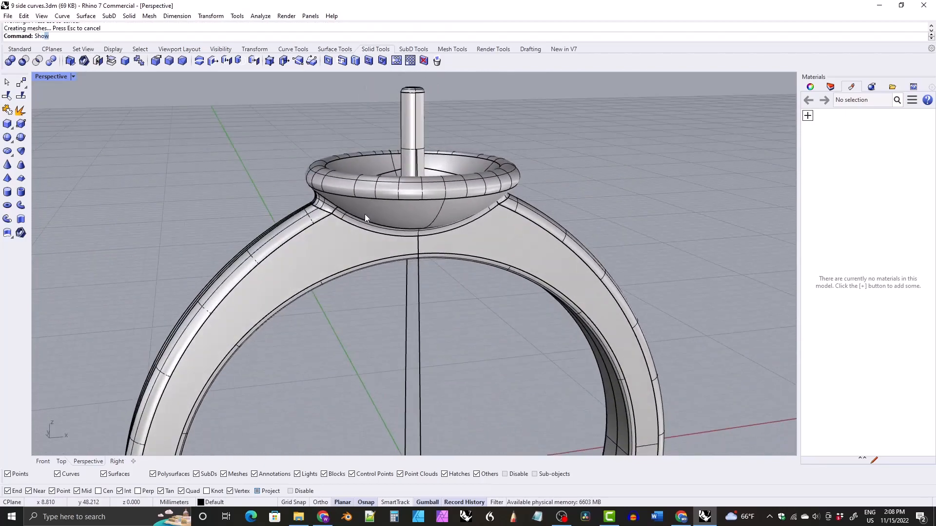
{"action": "key", "text": "Return"}
{"action": "scroll", "coordinate": [365, 214], "scroll_direction": "down", "scroll_amount": 4}
{"action": "right_click_drag", "start_coordinate": [372, 234], "coordinate": [310, 223]}
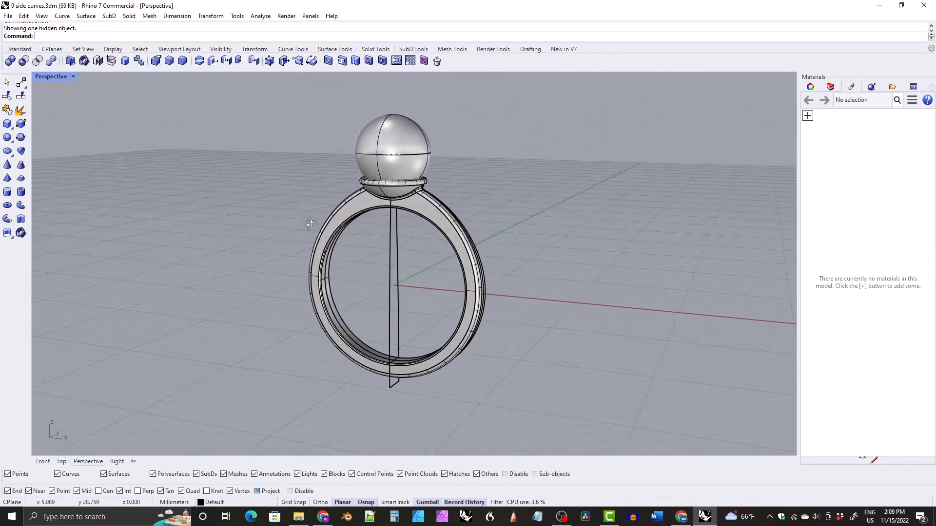
- Select the ring and the pearl and hide both, leaving only the construction curves
{"action": "left_click", "coordinate": [359, 205]}
{"action": "left_click", "coordinate": [372, 159], "text": "shift"}
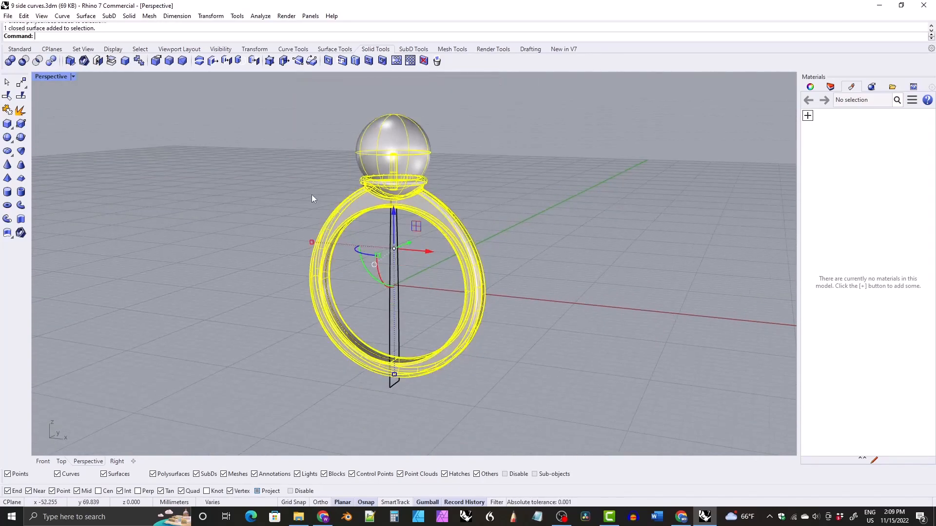
{"action": "type", "text": "hide"}
{"action": "key", "text": "Return"}
- Select all the construction curves and move them to Layer 03
{"action": "right_click_drag", "start_coordinate": [312, 201], "coordinate": [323, 215]}
{"action": "left_click_drag", "start_coordinate": [269, 137], "coordinate": [528, 395]}
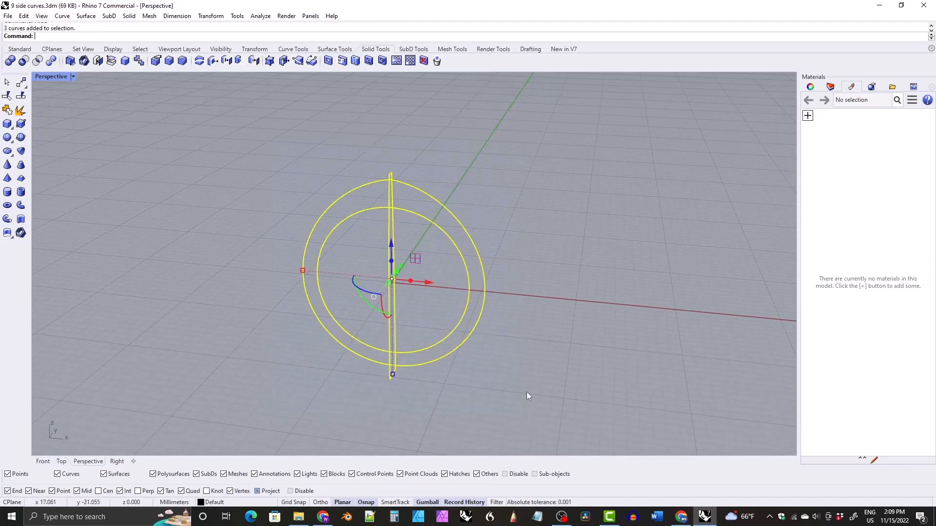
{"action": "left_click", "coordinate": [830, 86]}
{"action": "left_click", "coordinate": [816, 153]}
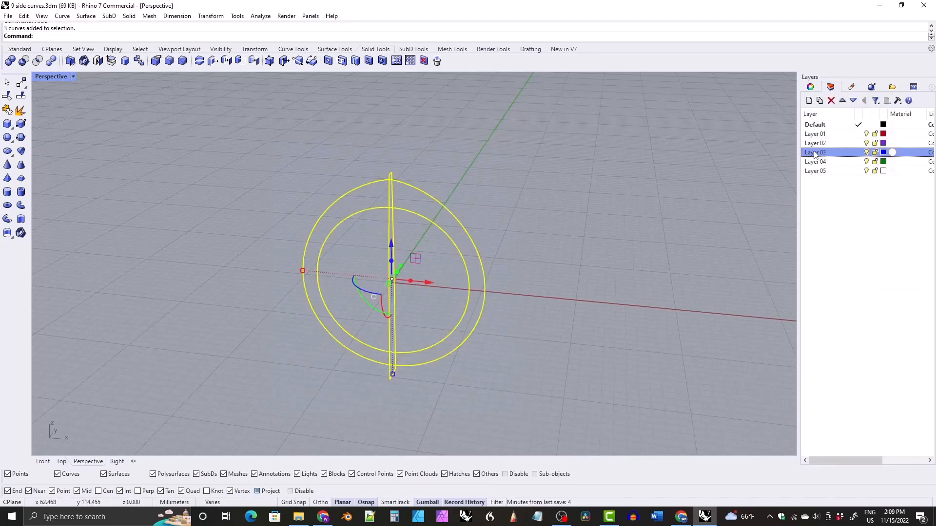
{"action": "right_click", "coordinate": [817, 153]}
{"action": "left_click", "coordinate": [835, 321]}
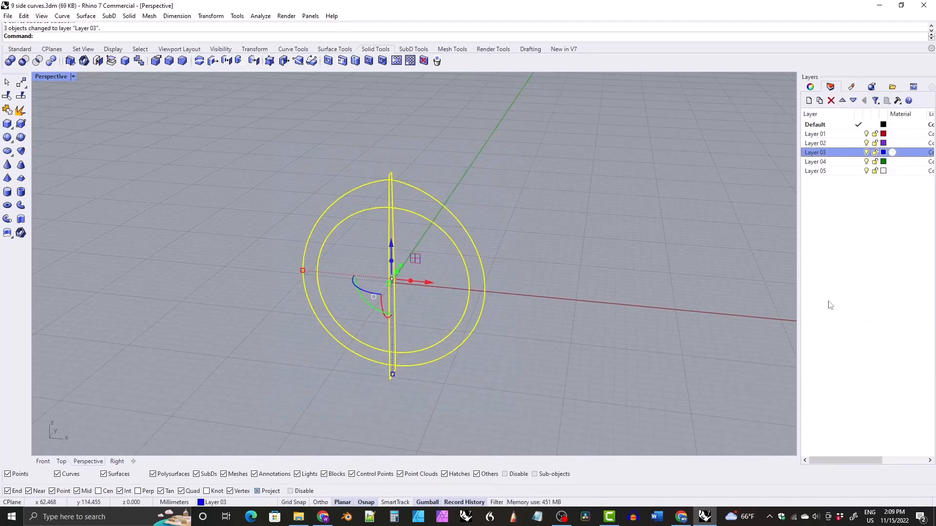
- Rename Layer 03 to curves and turn its visibility off
{"action": "left_click", "coordinate": [812, 154]}
{"action": "type", "text": "cur"}
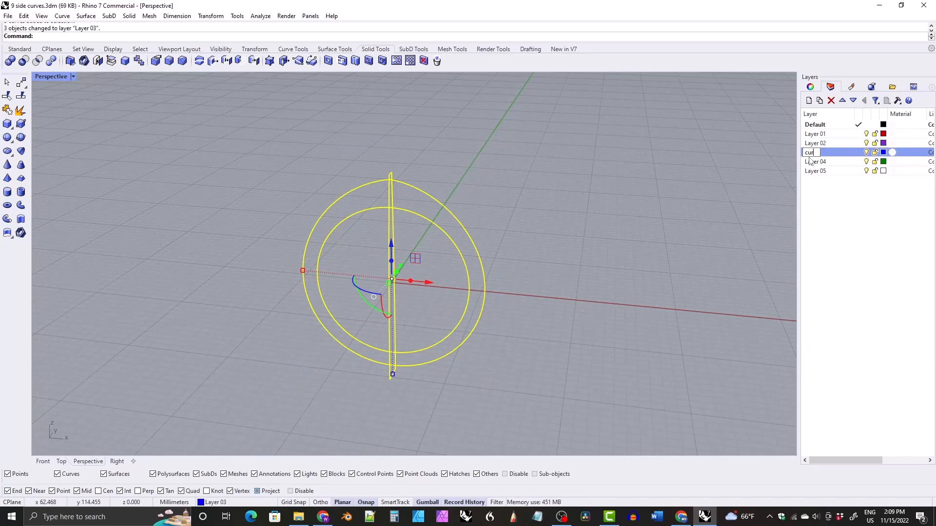
{"action": "type", "text": "ves"}
{"action": "key", "text": "Return"}
{"action": "left_click", "coordinate": [560, 246]}
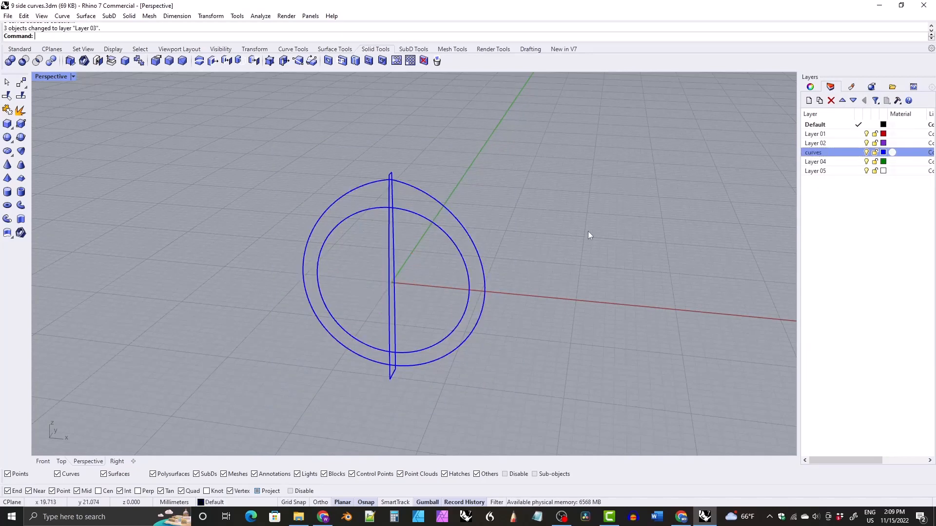
{"action": "left_click", "coordinate": [866, 152]}
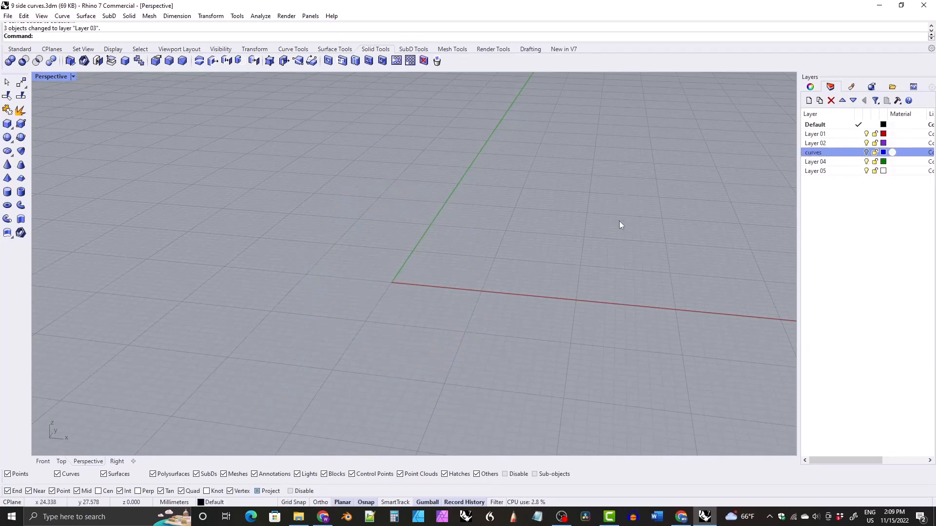
- Show the hidden ring and pearl again and orbit around the finished model
{"action": "type", "text": "show"}
{"action": "key", "text": "Return"}
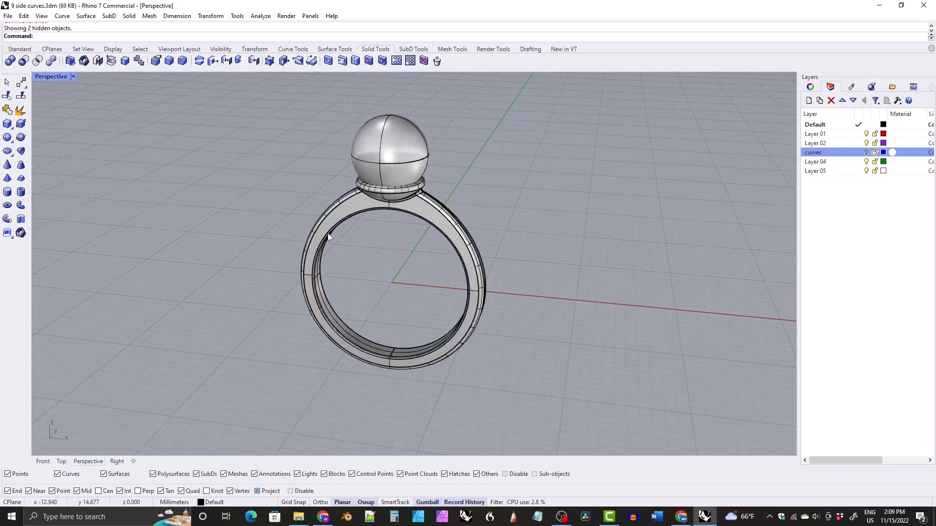
{"action": "right_click_drag", "start_coordinate": [328, 234], "coordinate": [402, 236]}
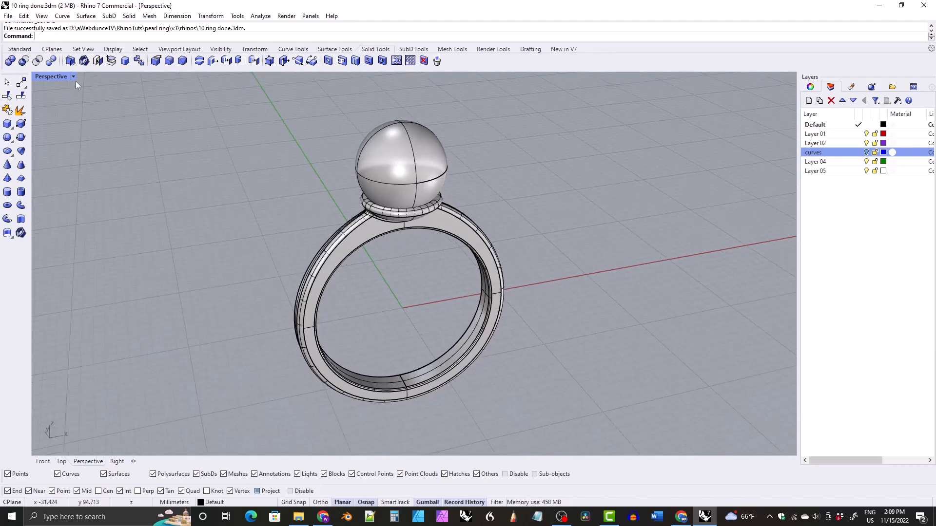
- Set the Perspective view to the Rendered display mode and open the rendering settings
{"action": "left_click", "coordinate": [73, 78]}
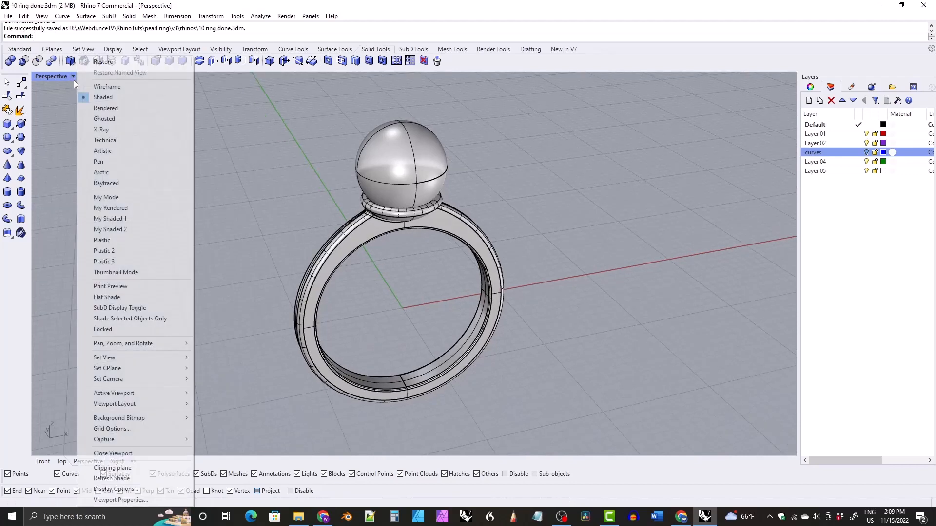
{"action": "left_click", "coordinate": [105, 111]}
{"action": "right_click_drag", "start_coordinate": [454, 240], "coordinate": [432, 226]}
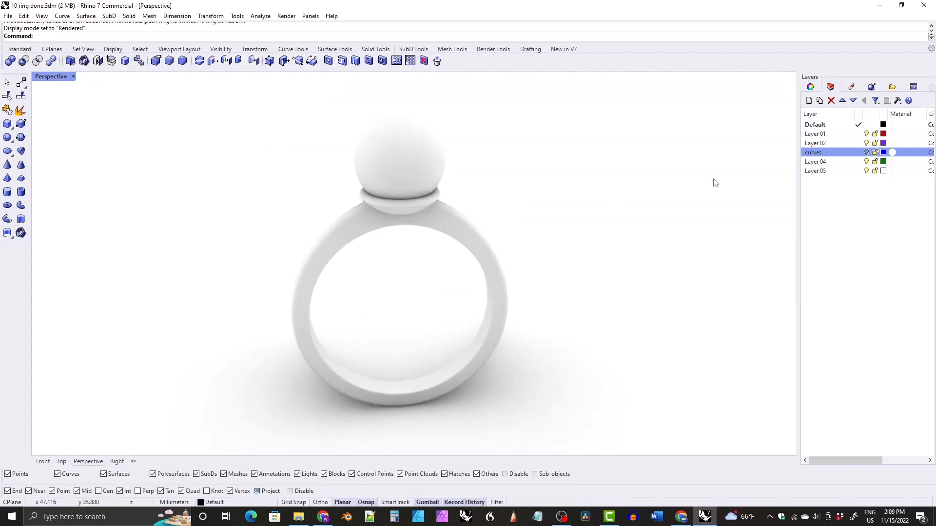
{"action": "left_click", "coordinate": [871, 88]}
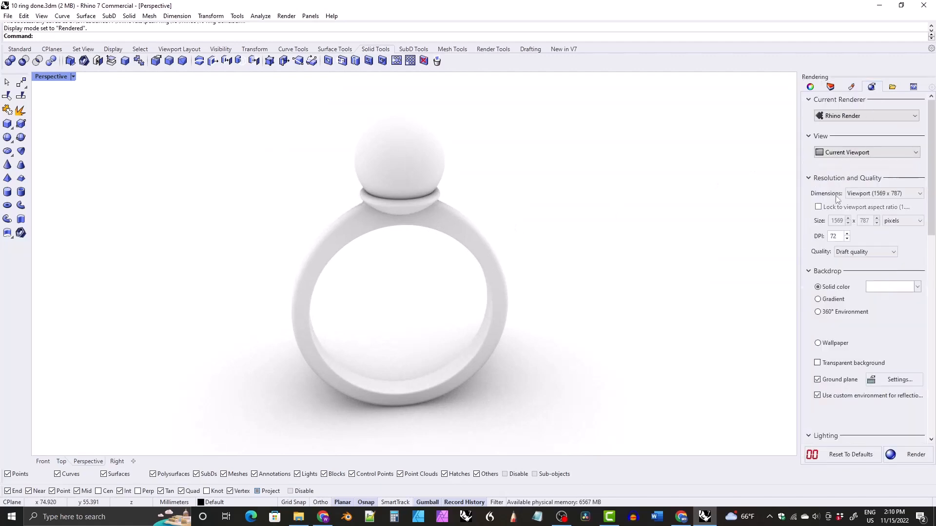
- Switch the render backdrop to Gradient and set its upper colour to Gray from the custom colour list
{"action": "left_click", "coordinate": [818, 299]}
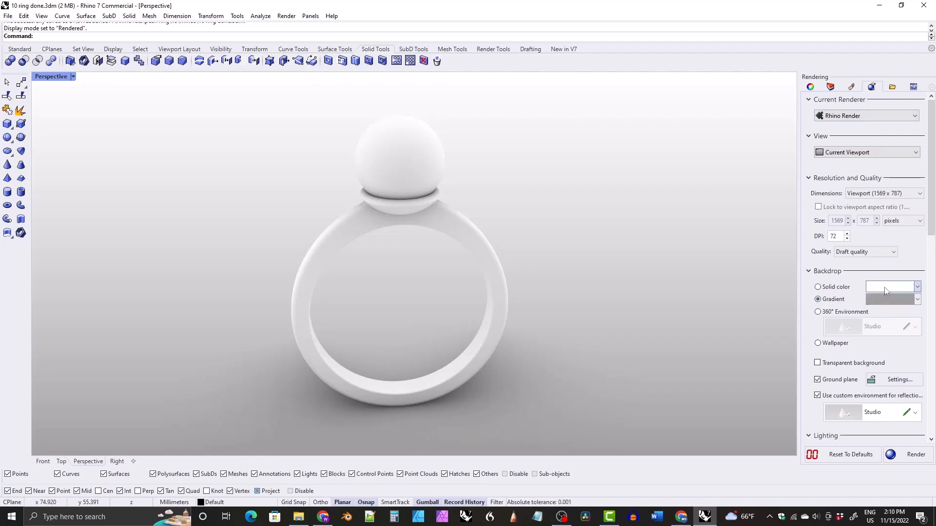
{"action": "left_click", "coordinate": [883, 288]}
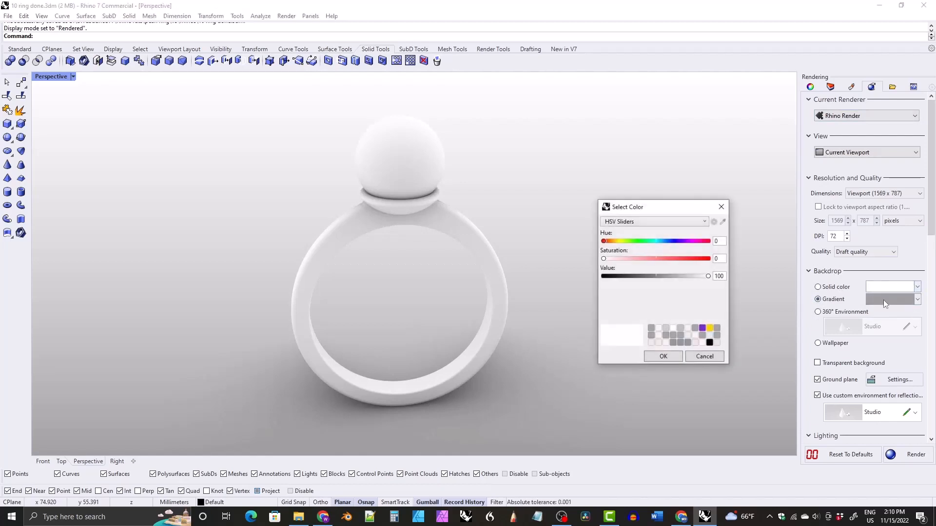
{"action": "left_click", "coordinate": [655, 225]}
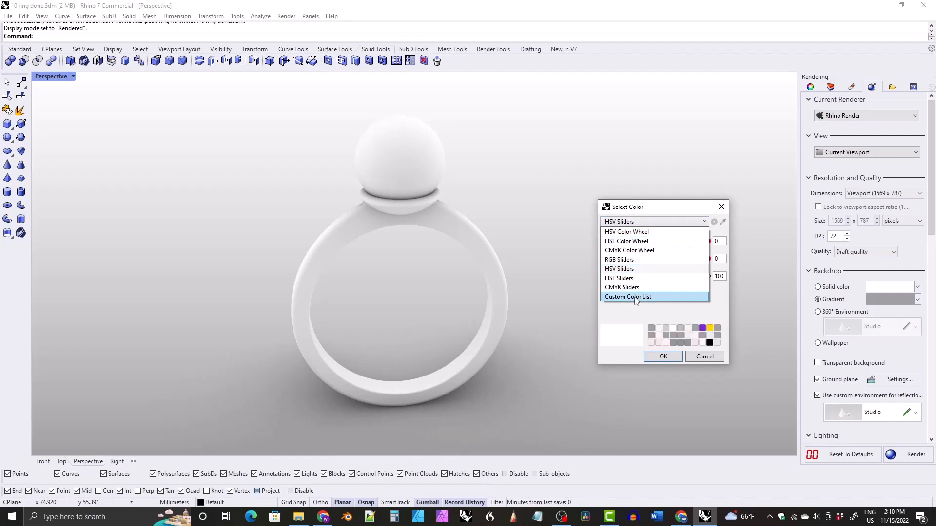
{"action": "left_click", "coordinate": [636, 298]}
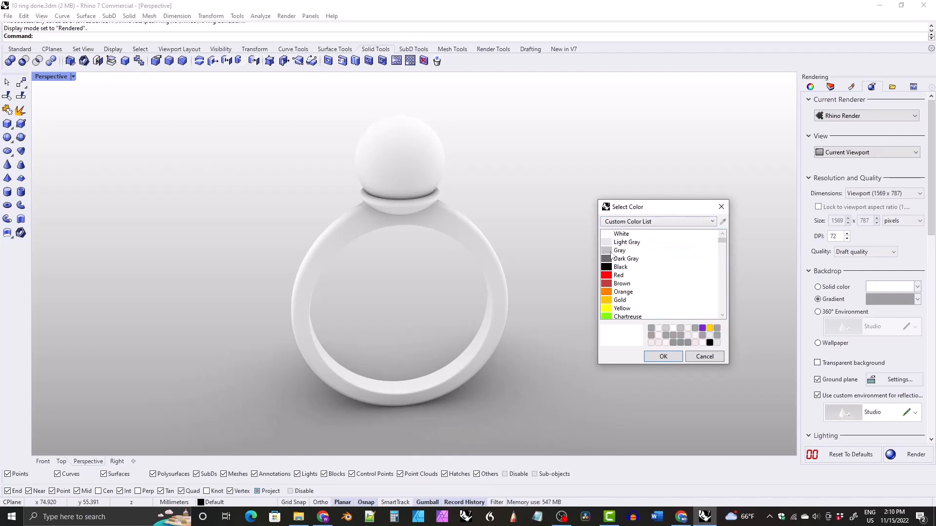
{"action": "left_click", "coordinate": [615, 251]}
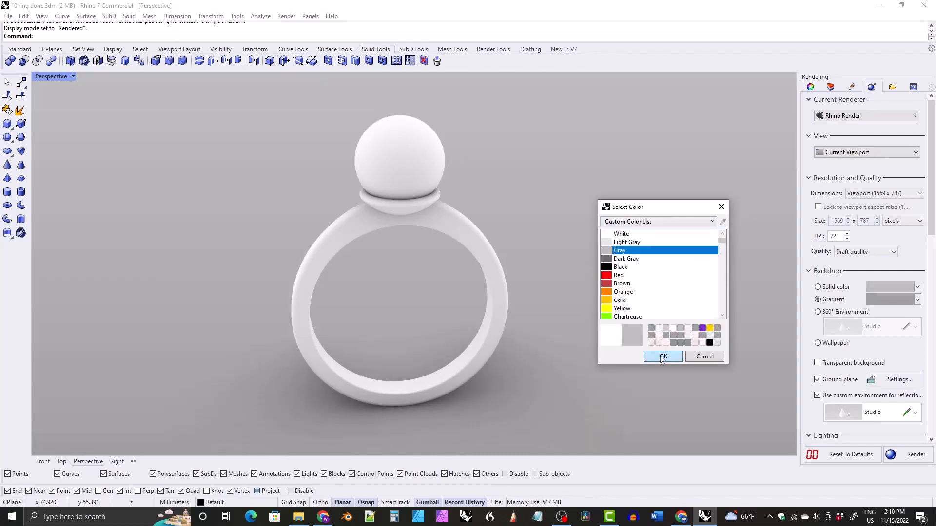
{"action": "left_click", "coordinate": [663, 357]}
- Set the backdrop gradient's lower colour to White
{"action": "left_click", "coordinate": [881, 300]}
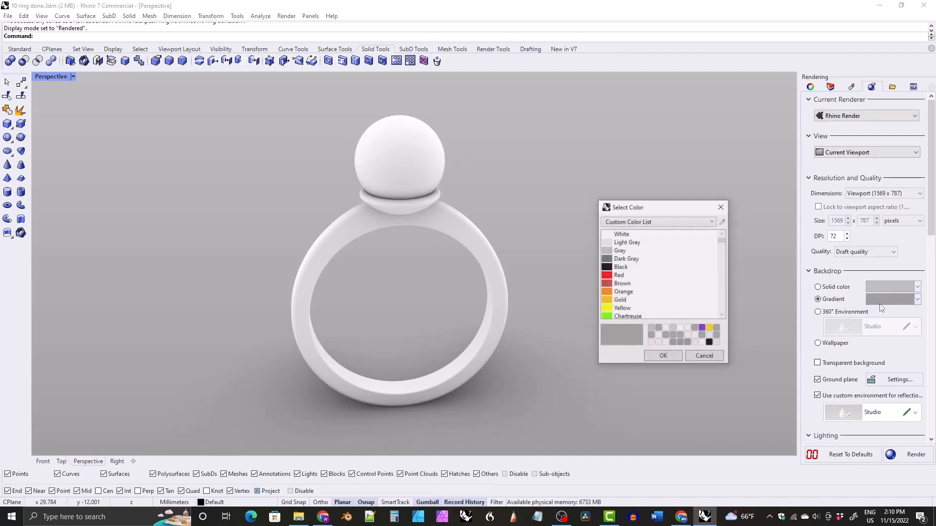
{"action": "left_click", "coordinate": [631, 235]}
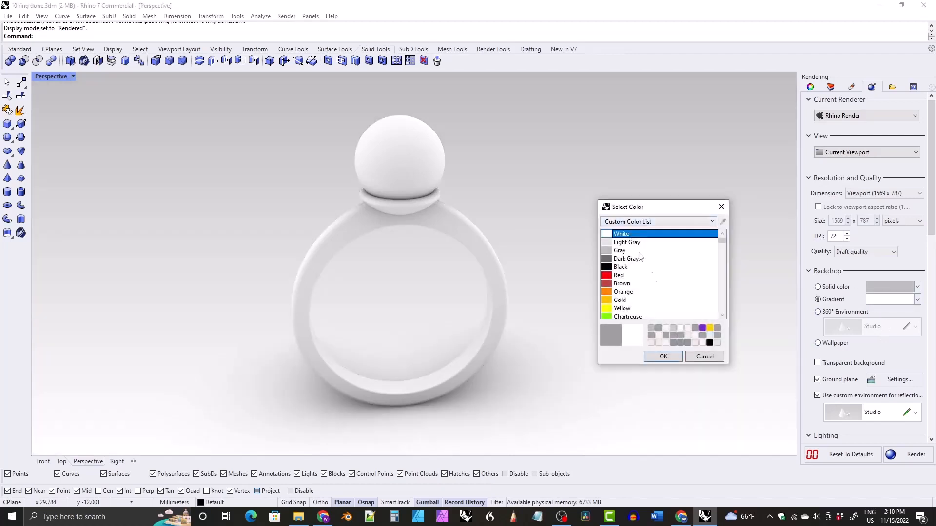
{"action": "left_click", "coordinate": [663, 356]}
{"action": "right_click_drag", "start_coordinate": [487, 218], "coordinate": [423, 241]}
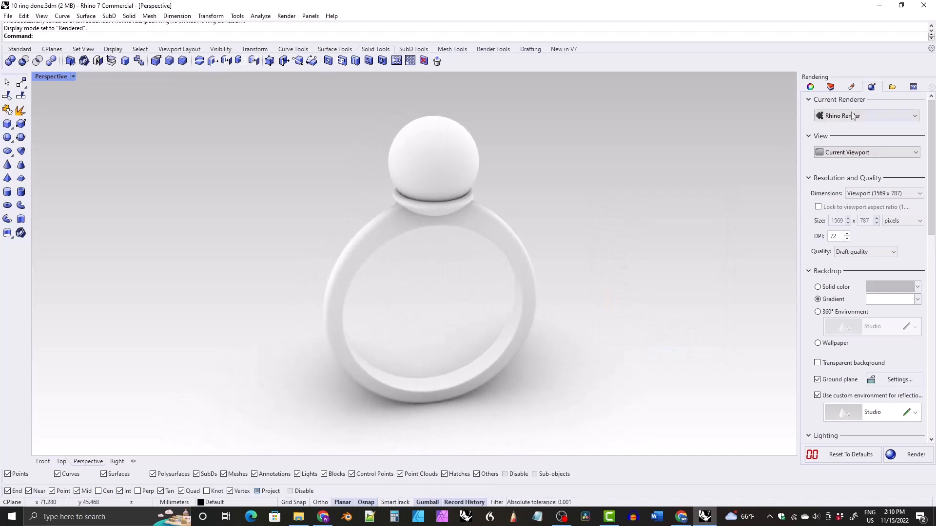
- Create a new Metal material and name it silver
{"action": "left_click", "coordinate": [851, 88]}
{"action": "left_click", "coordinate": [808, 117]}
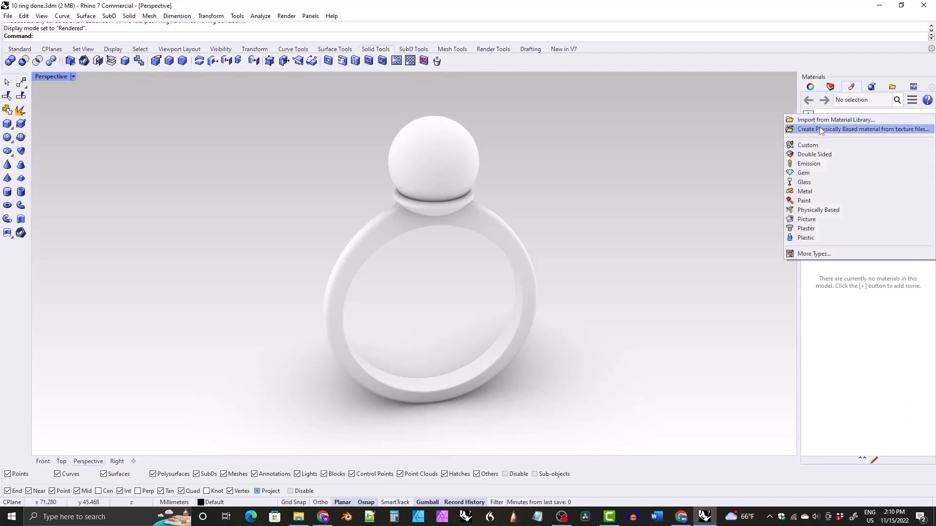
{"action": "left_click", "coordinate": [803, 191]}
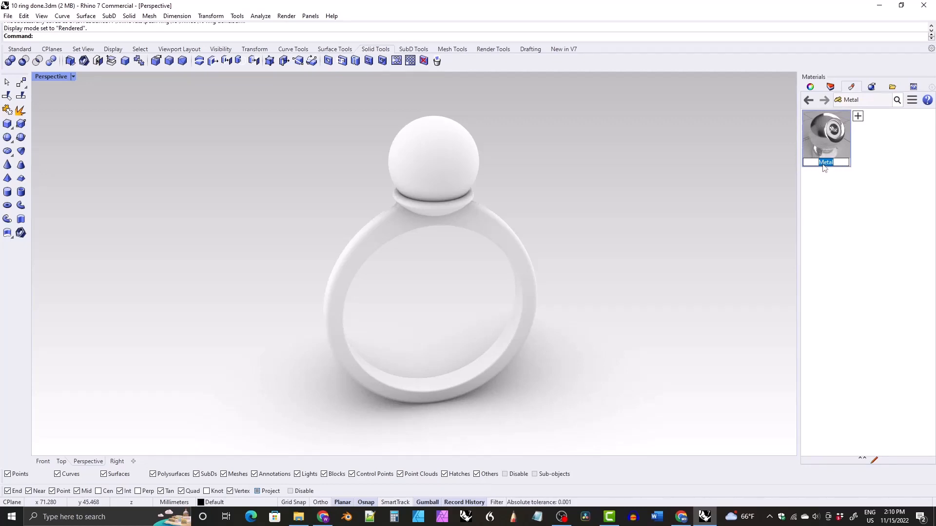
{"action": "type", "text": "silver"}
{"action": "key", "text": "Return"}
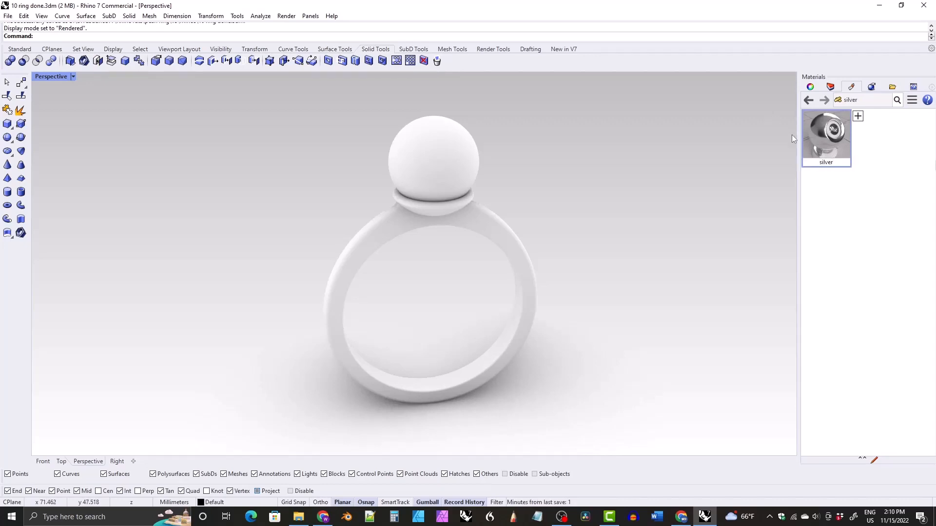
- Apply the silver material to the ring band and look at the ring from slightly different angles
{"action": "left_click_drag", "start_coordinate": [817, 134], "coordinate": [501, 227]}
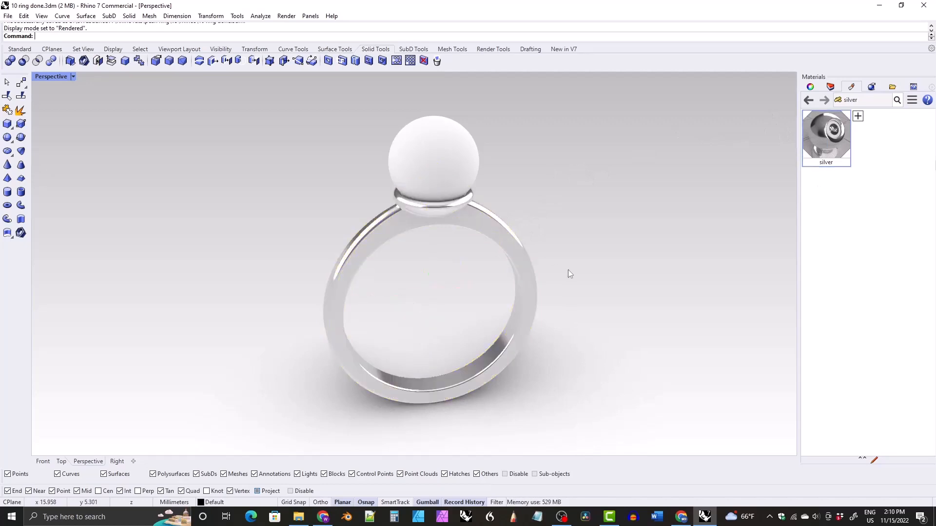
{"action": "mouse_move", "coordinate": [509, 232]}
{"action": "right_mouse_down"}
{"action": "mouse_move", "coordinate": [539, 214]}
{"action": "mouse_move", "coordinate": [583, 242]}
{"action": "mouse_move", "coordinate": [499, 244]}
{"action": "right_mouse_up"}
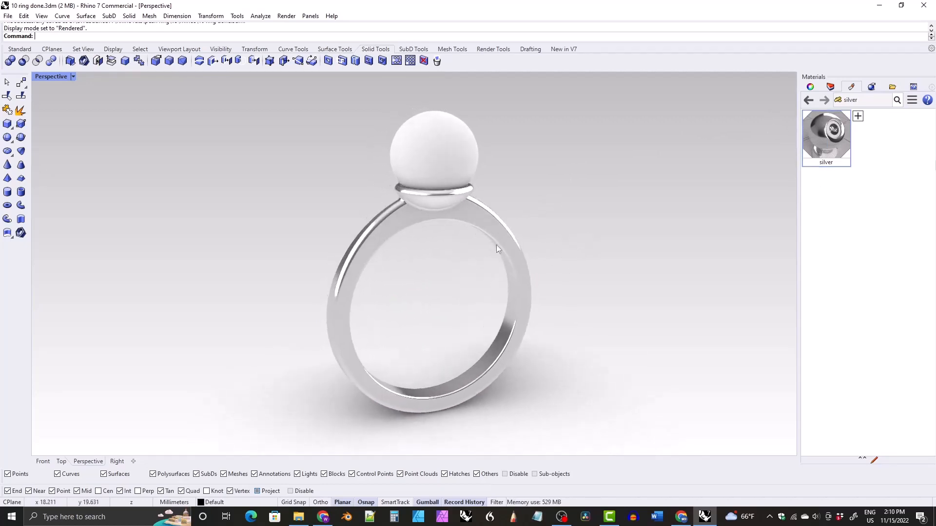
{"action": "right_click_drag", "start_coordinate": [595, 232], "coordinate": [568, 244]}
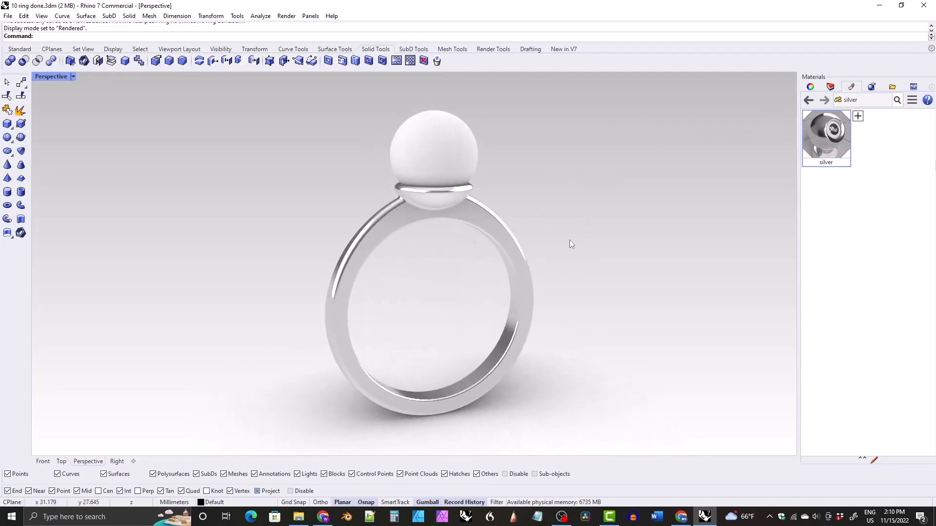
- Open the silver material's settings and set its metal colour to Silver from the custom colour list
{"action": "left_click", "coordinate": [830, 137]}
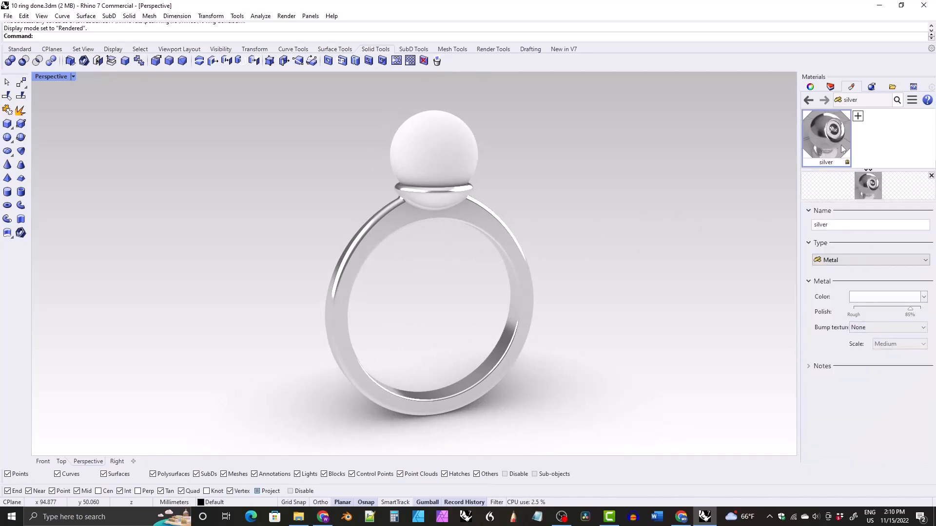
{"action": "left_click", "coordinate": [868, 169]}
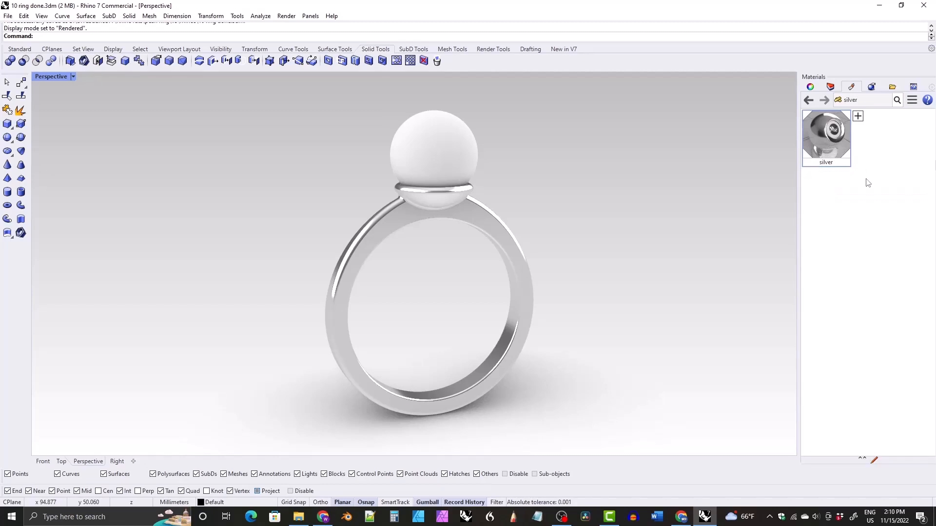
{"action": "left_click", "coordinate": [823, 133]}
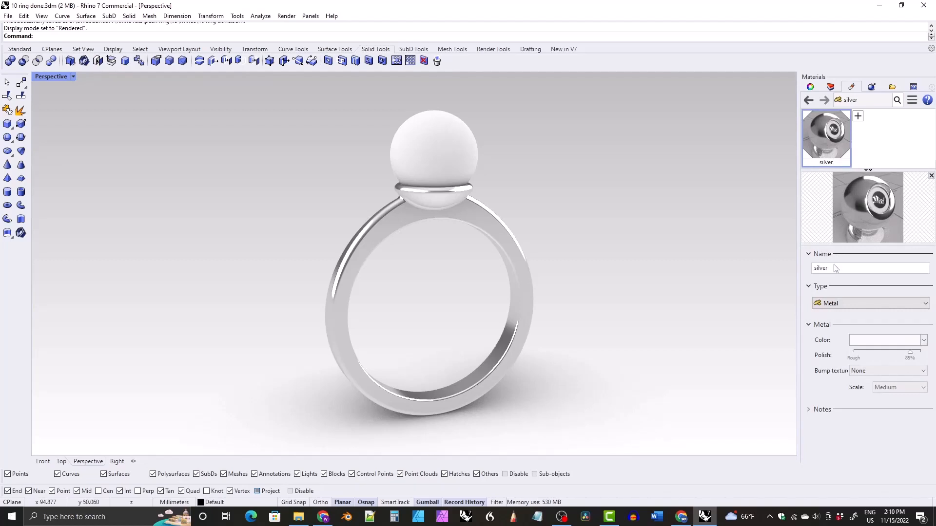
{"action": "left_click", "coordinate": [877, 340]}
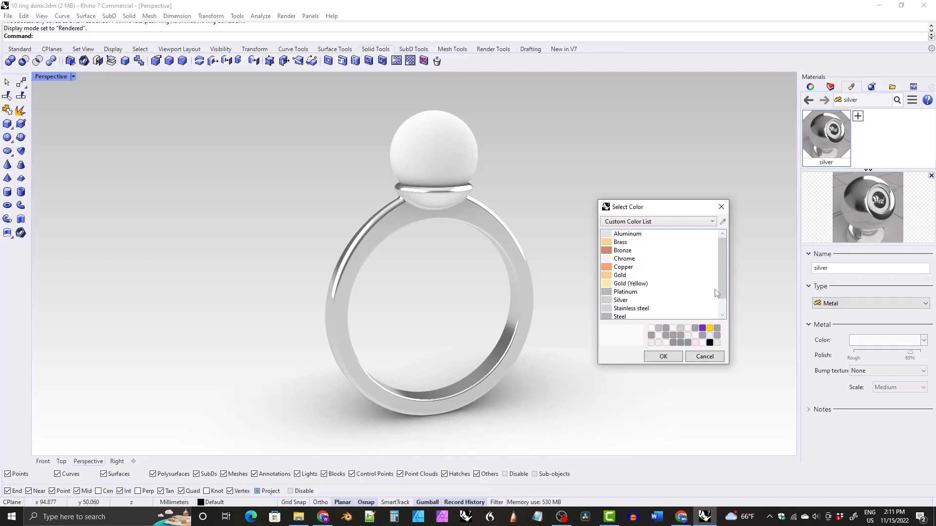
{"action": "scroll", "coordinate": [715, 292], "scroll_direction": "down", "scroll_amount": 1}
{"action": "scroll", "coordinate": [715, 292], "scroll_direction": "up", "scroll_amount": 1}
{"action": "scroll", "coordinate": [722, 269], "scroll_direction": "down", "scroll_amount": 1}
{"action": "left_click", "coordinate": [620, 283]}
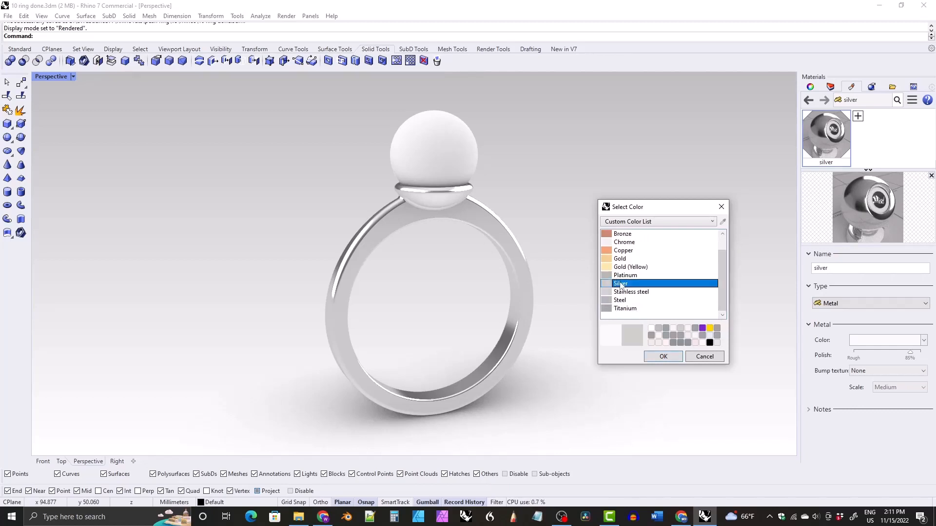
{"action": "left_click", "coordinate": [663, 357]}
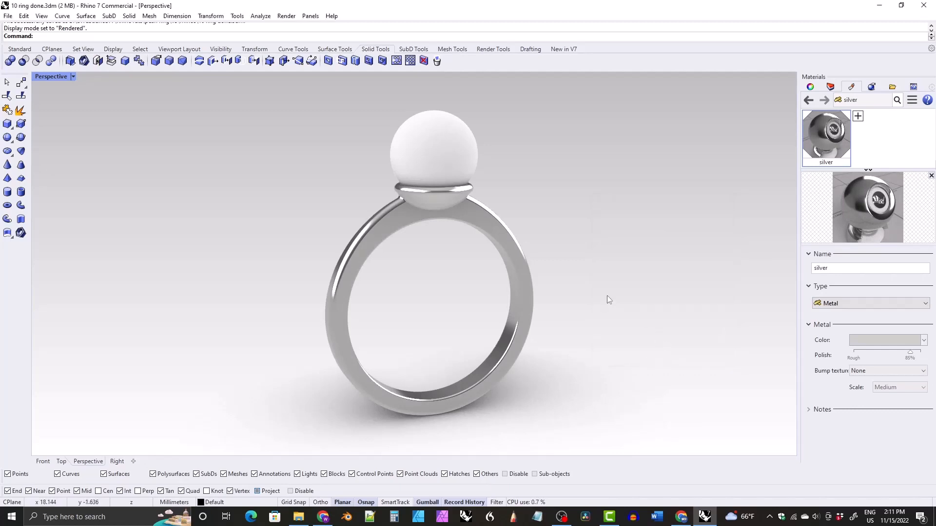
- Try a polish of 79% on the silver material and check the ring's reflections from several angles
{"action": "mouse_move", "coordinate": [607, 296]}
{"action": "right_mouse_down"}
{"action": "mouse_move", "coordinate": [693, 289]}
{"action": "mouse_move", "coordinate": [664, 279]}
{"action": "mouse_move", "coordinate": [607, 295]}
{"action": "mouse_move", "coordinate": [607, 303]}
{"action": "right_mouse_up"}
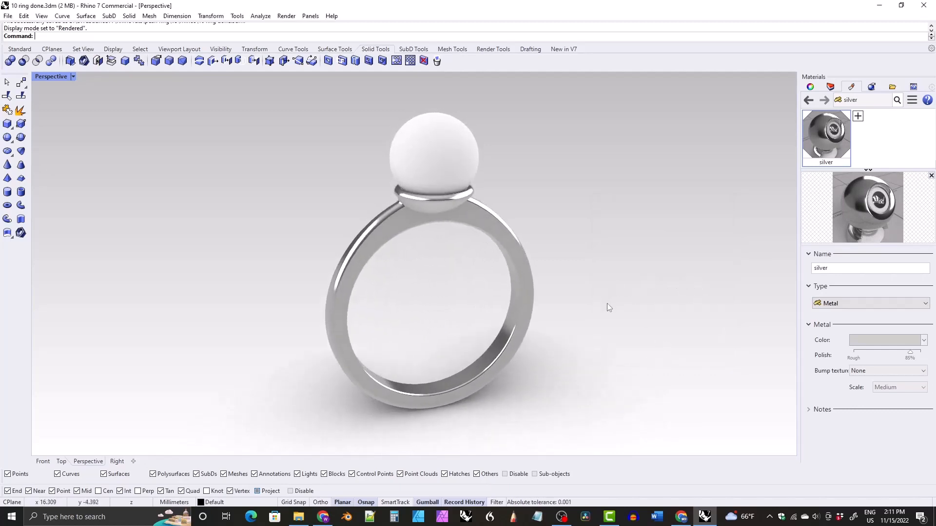
{"action": "right_click_drag", "start_coordinate": [569, 257], "coordinate": [714, 313]}
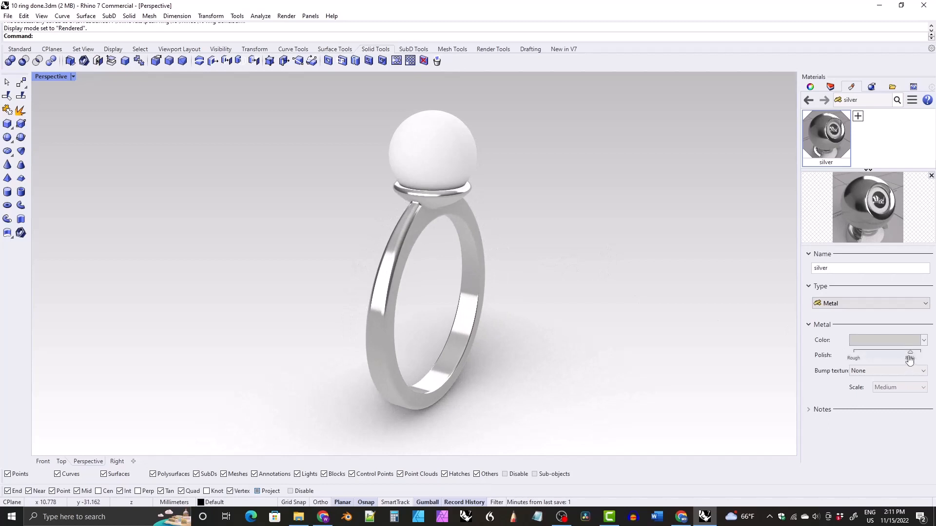
{"action": "left_click_drag", "start_coordinate": [909, 360], "coordinate": [901, 361]}
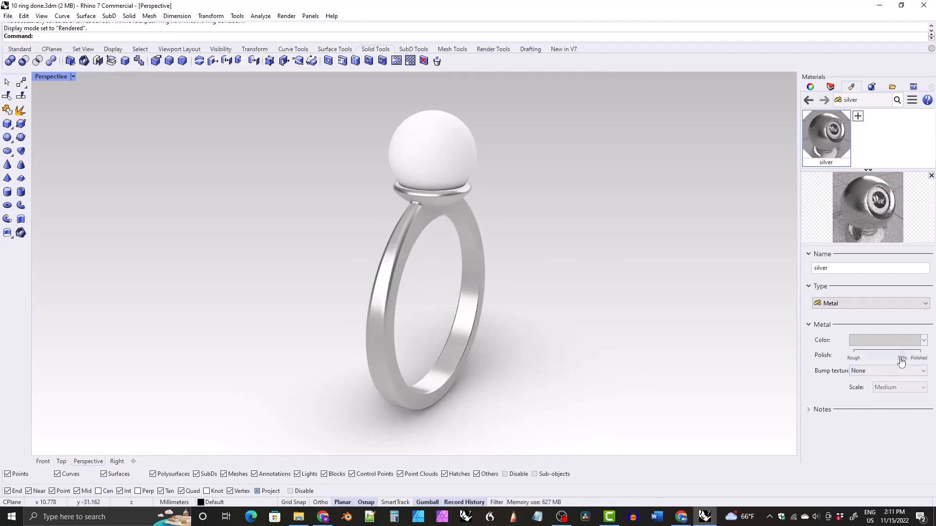
{"action": "mouse_move", "coordinate": [902, 360]}
{"action": "left_mouse_down"}
{"action": "mouse_move", "coordinate": [919, 363]}
{"action": "mouse_move", "coordinate": [903, 361]}
{"action": "left_mouse_up"}
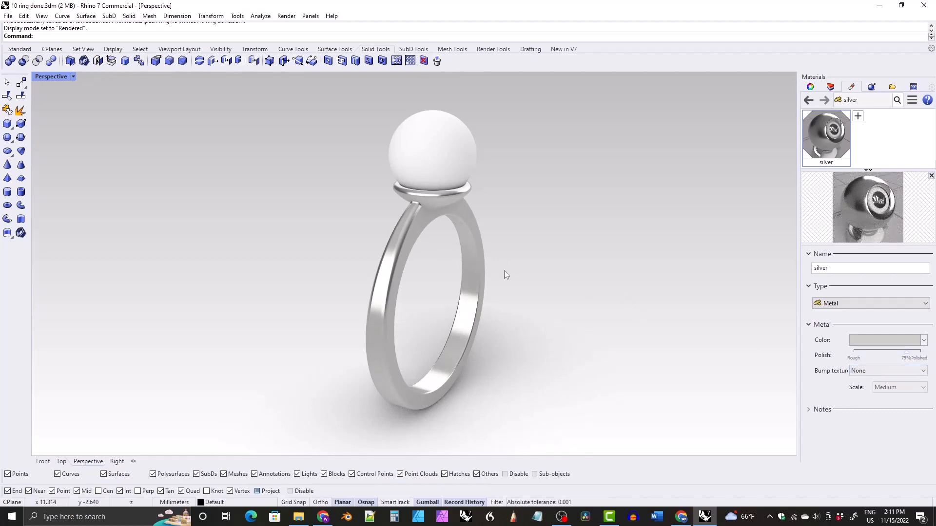
{"action": "right_click_drag", "start_coordinate": [504, 271], "coordinate": [411, 228]}
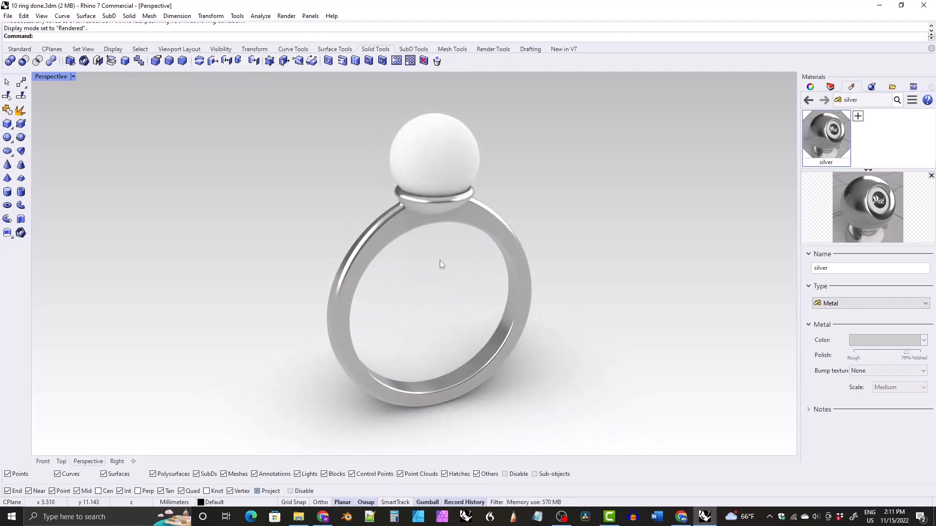
{"action": "right_click_drag", "start_coordinate": [449, 274], "coordinate": [484, 279]}
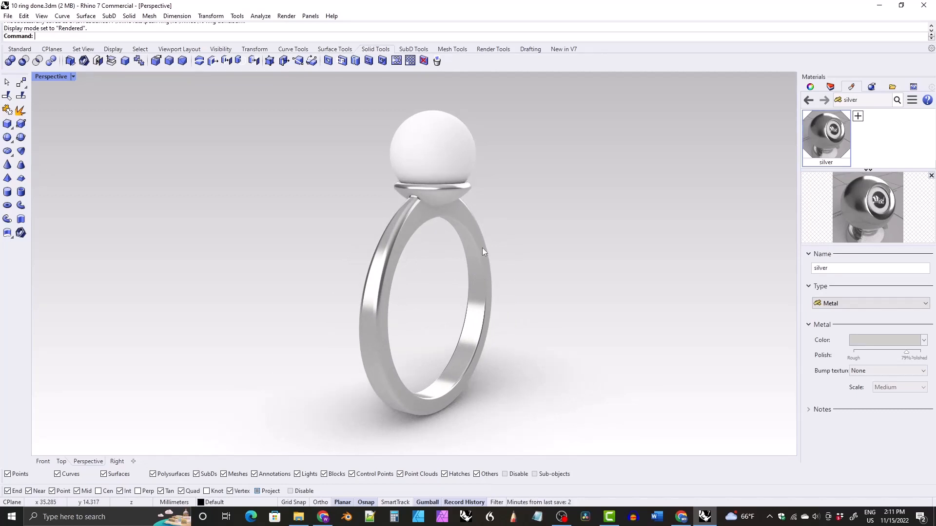
{"action": "right_click_drag", "start_coordinate": [481, 247], "coordinate": [579, 315]}
- Try the silver material's polish at 75% and at 99%, comparing the reflections on the ring
{"action": "left_click_drag", "start_coordinate": [905, 358], "coordinate": [901, 359]}
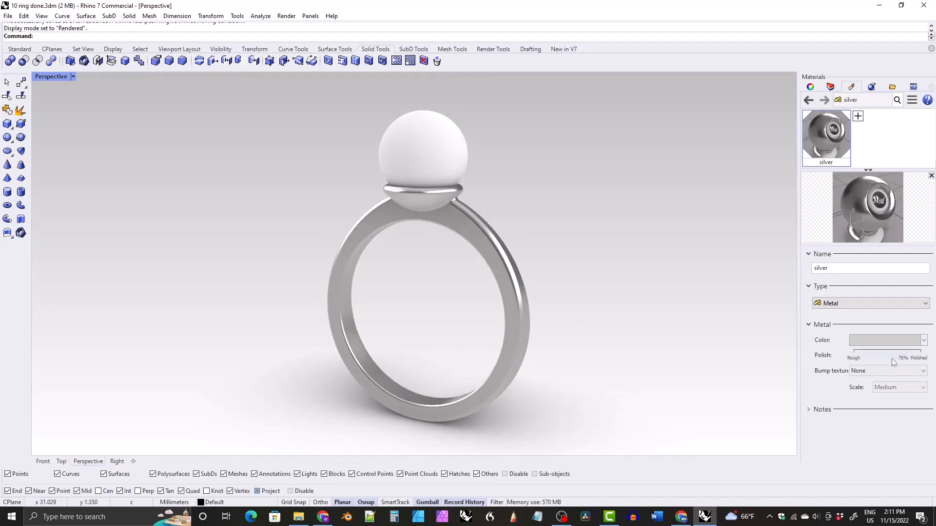
{"action": "right_click_drag", "start_coordinate": [439, 253], "coordinate": [504, 251]}
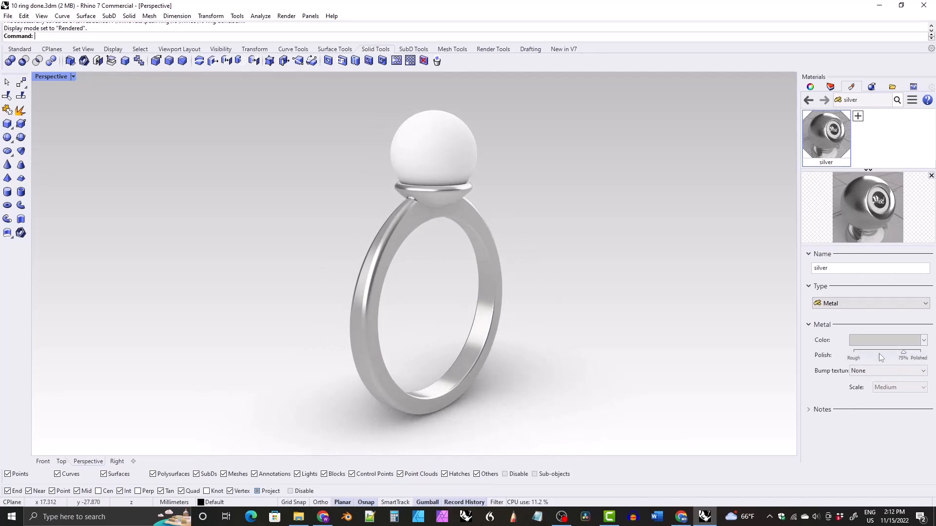
{"action": "right_click_drag", "start_coordinate": [443, 271], "coordinate": [469, 289]}
{"action": "left_click_drag", "start_coordinate": [908, 357], "coordinate": [920, 356]}
{"action": "right_click_drag", "start_coordinate": [511, 279], "coordinate": [475, 269]}
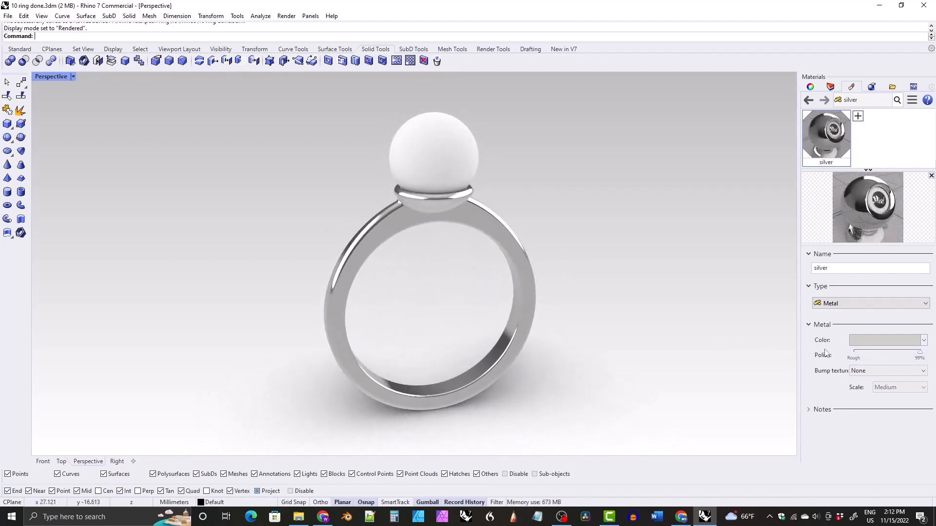
- Set the silver material's polish to 85%
{"action": "left_click", "coordinate": [918, 358]}
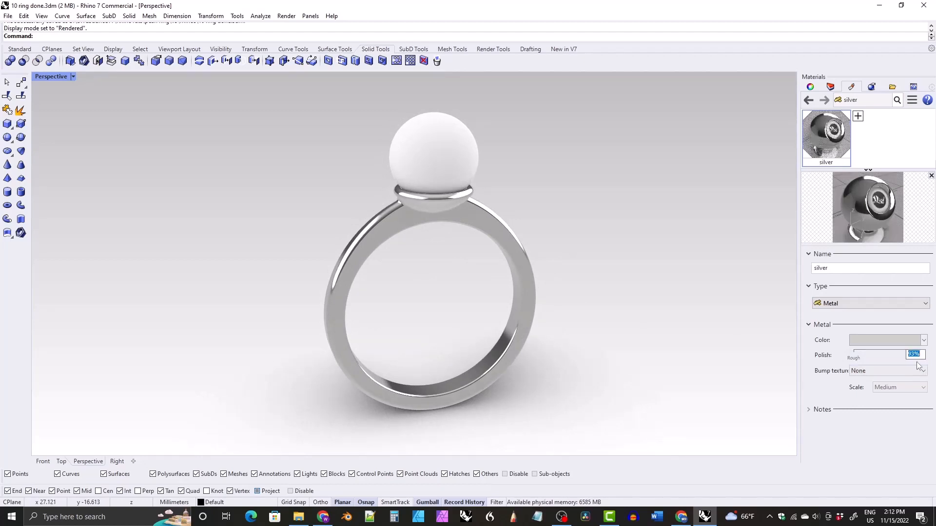
{"action": "type", "text": "85"}
{"action": "key", "text": "Return"}
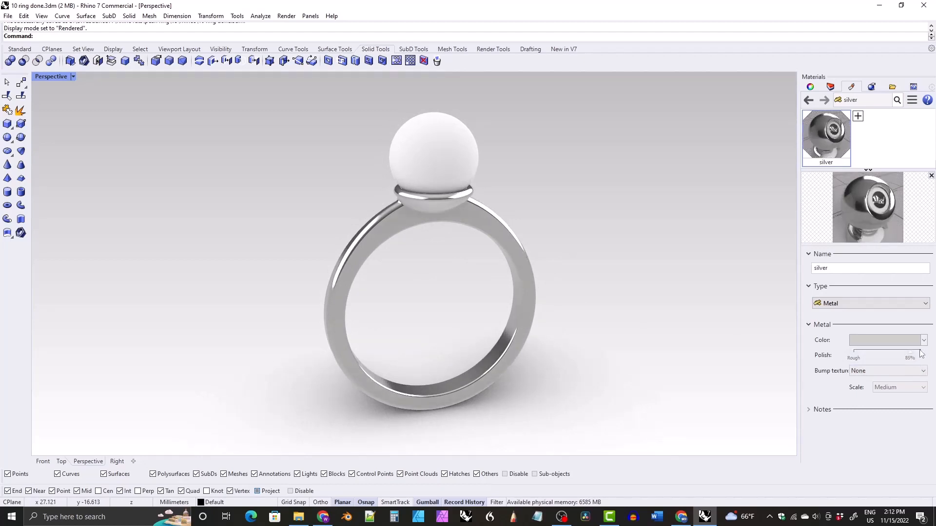
{"action": "left_click_drag", "start_coordinate": [909, 361], "coordinate": [905, 360]}
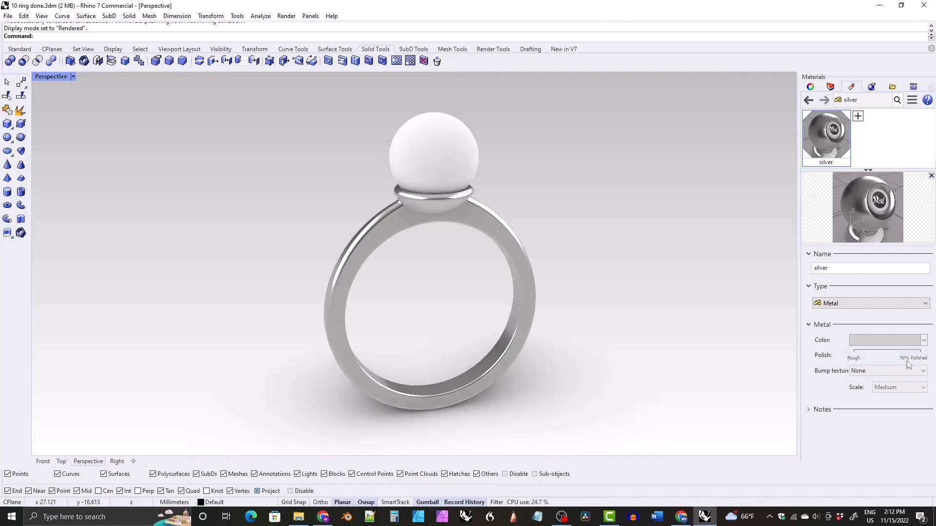
{"action": "left_click", "coordinate": [905, 359]}
{"action": "type", "text": "85"}
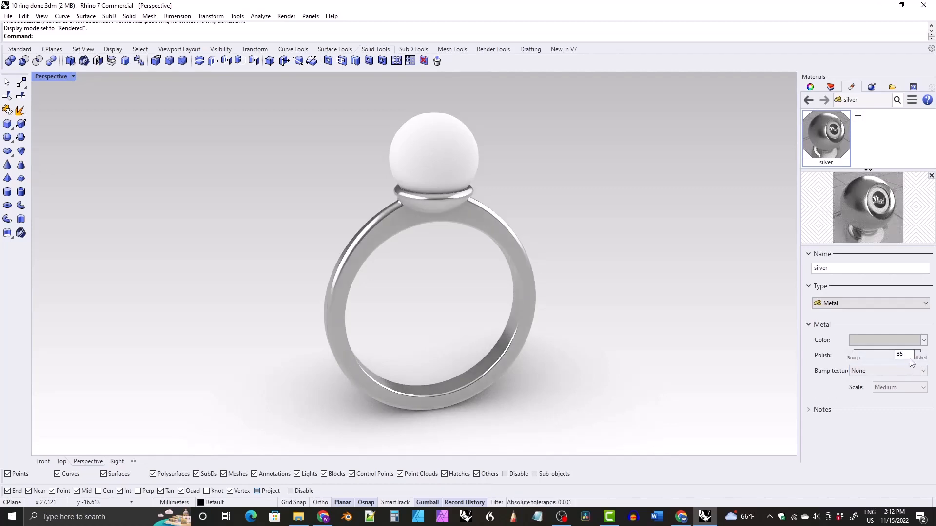
{"action": "key", "text": "Return"}
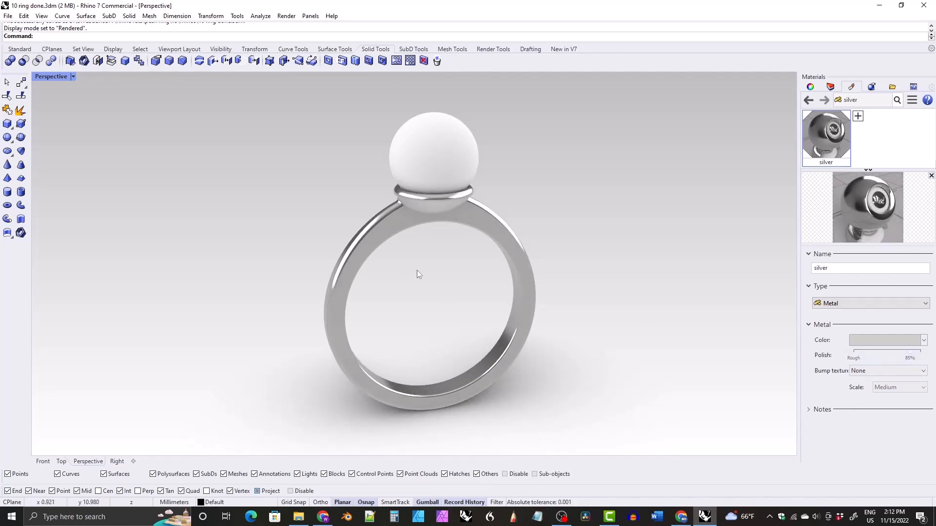
{"action": "mouse_move", "coordinate": [416, 270]}
{"action": "right_mouse_down"}
{"action": "mouse_move", "coordinate": [514, 253]}
{"action": "mouse_move", "coordinate": [457, 266]}
{"action": "mouse_move", "coordinate": [336, 237]}
{"action": "mouse_move", "coordinate": [407, 270]}
{"action": "right_mouse_up"}
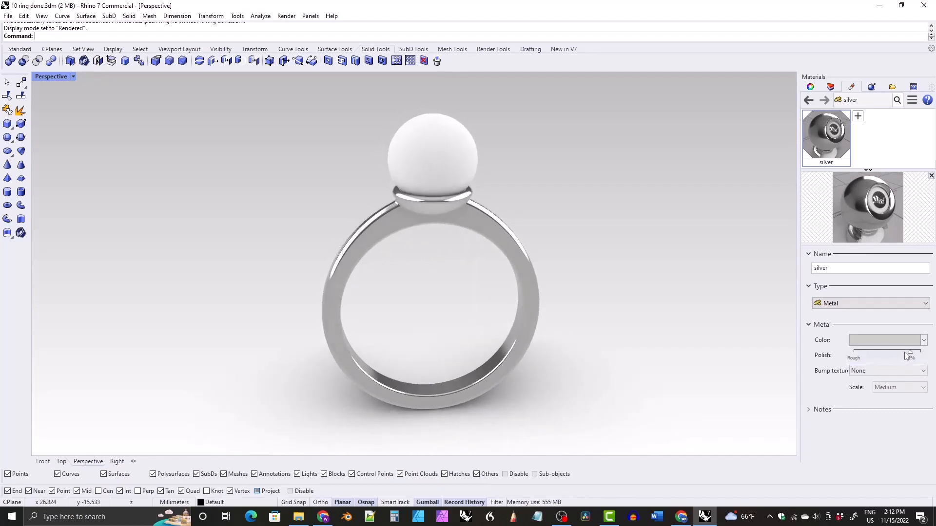
- Create a new metal material named pearl and apply it to the sphere on top of the ring
{"action": "right_click_drag", "start_coordinate": [444, 203], "coordinate": [460, 221]}
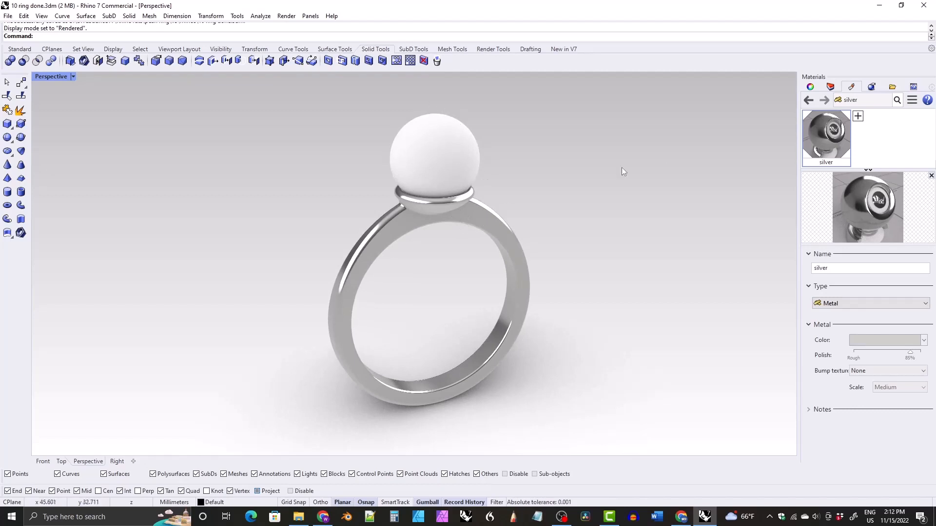
{"action": "left_click", "coordinate": [857, 118]}
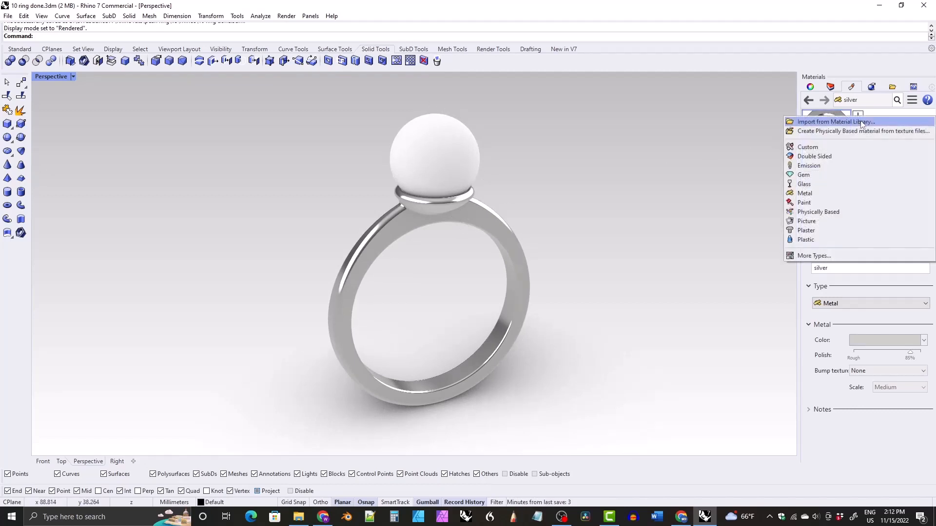
{"action": "left_click", "coordinate": [805, 194]}
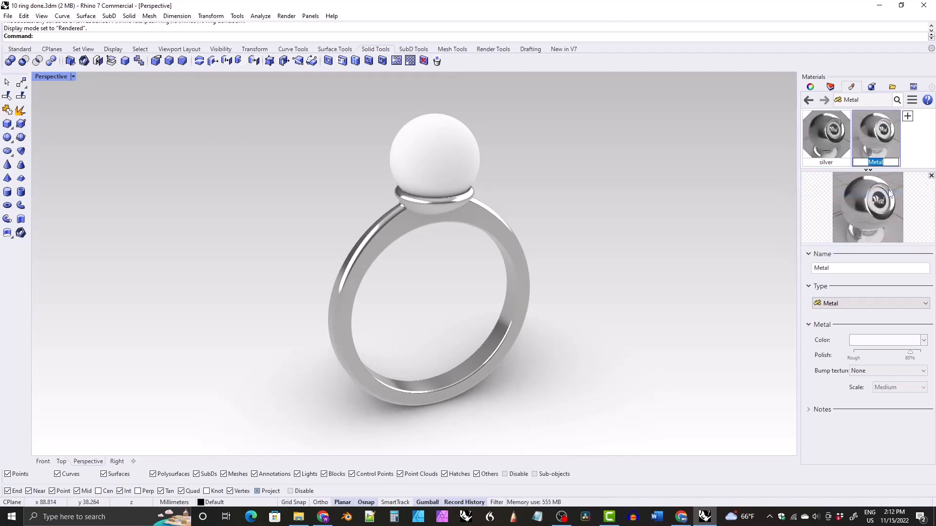
{"action": "type", "text": "pear"}
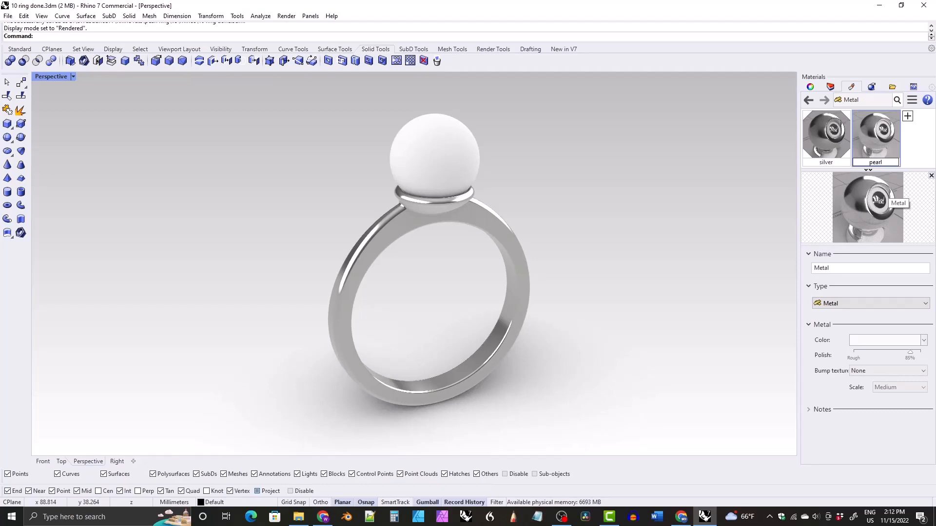
{"action": "key", "text": "Return"}
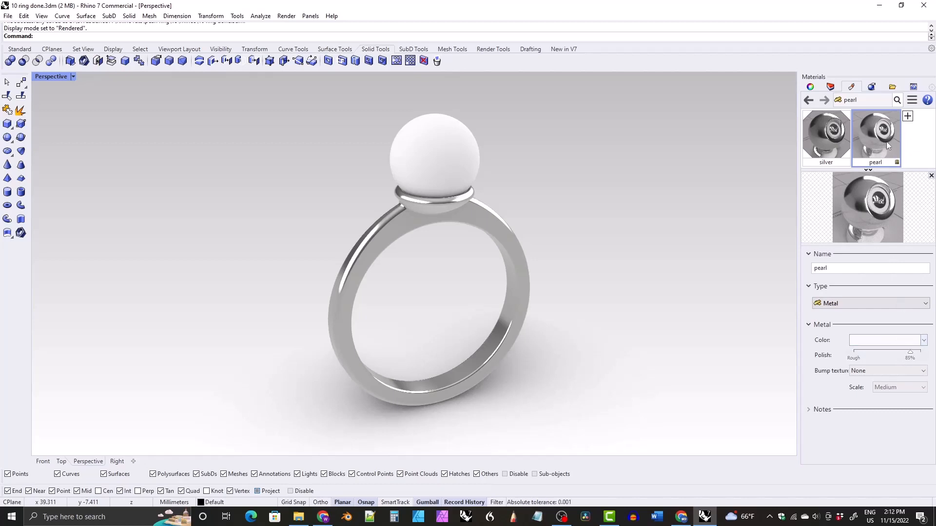
{"action": "left_click_drag", "start_coordinate": [886, 142], "coordinate": [446, 129]}
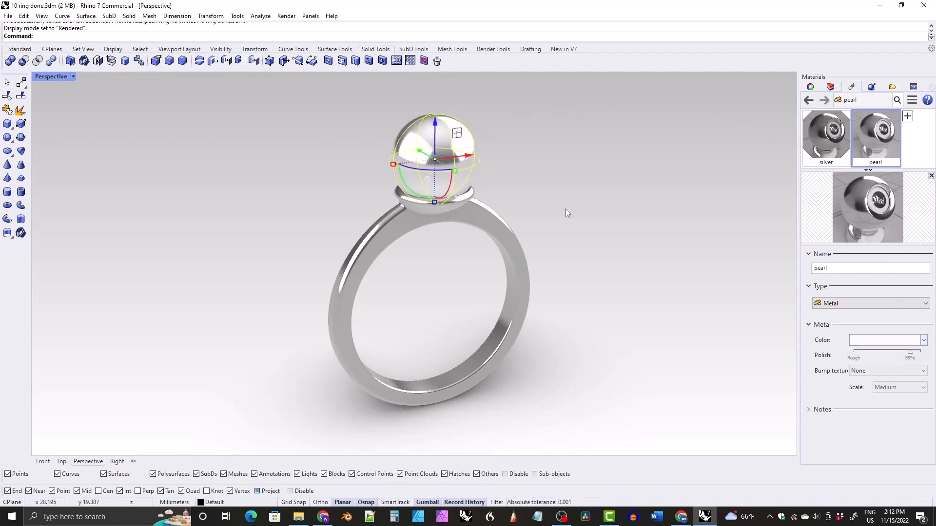
{"action": "right_click_drag", "start_coordinate": [566, 209], "coordinate": [457, 113]}
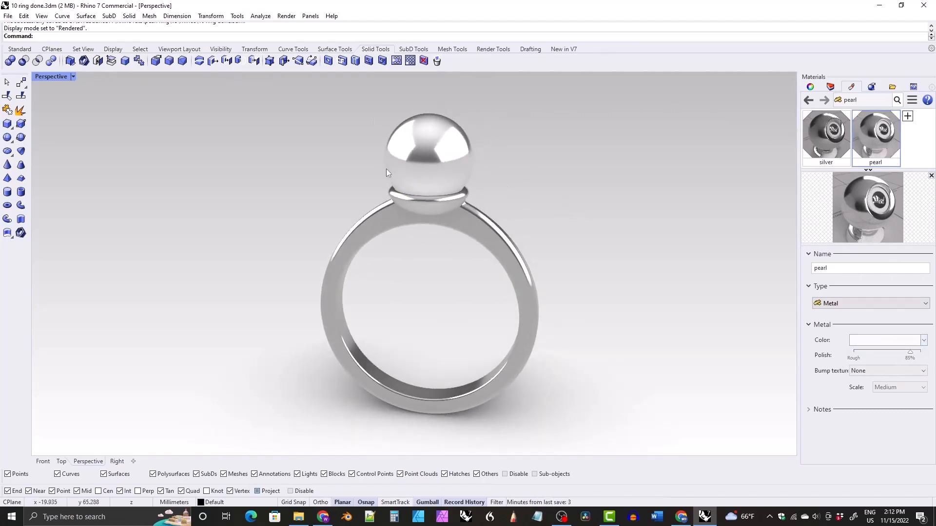
- Try the pearl material's polish at 55%, 40% and 61%, comparing the sphere's reflections from several angles
{"action": "left_click", "coordinate": [908, 361]}
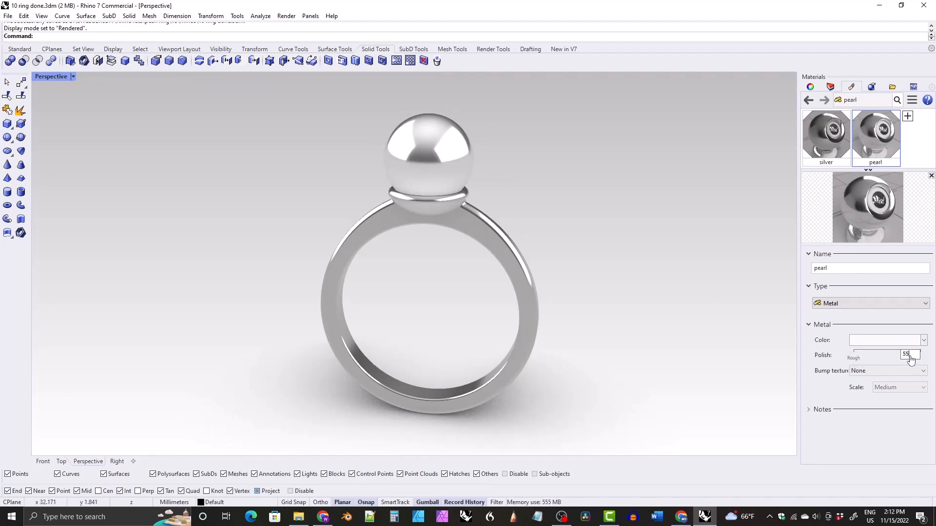
{"action": "type", "text": "55"}
{"action": "key", "text": "Return"}
{"action": "right_click_drag", "start_coordinate": [546, 234], "coordinate": [554, 277]}
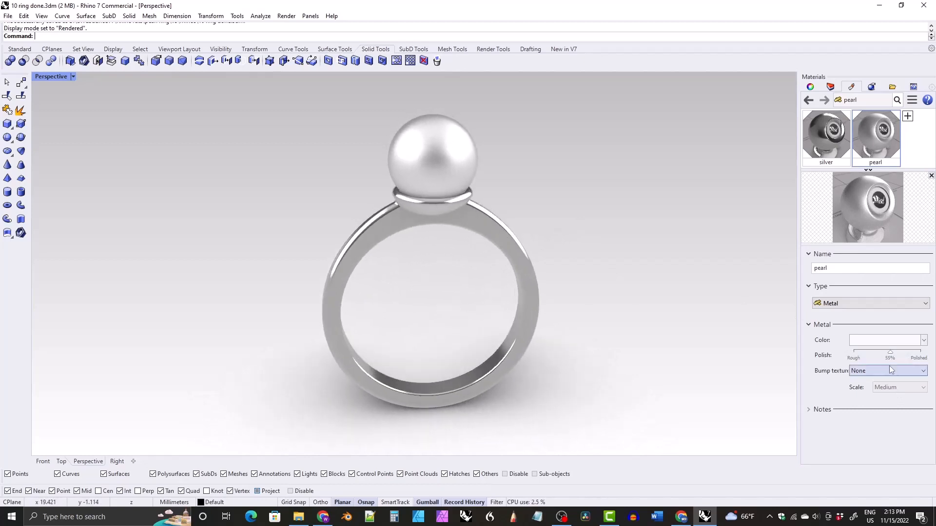
{"action": "left_click_drag", "start_coordinate": [889, 362], "coordinate": [879, 367]}
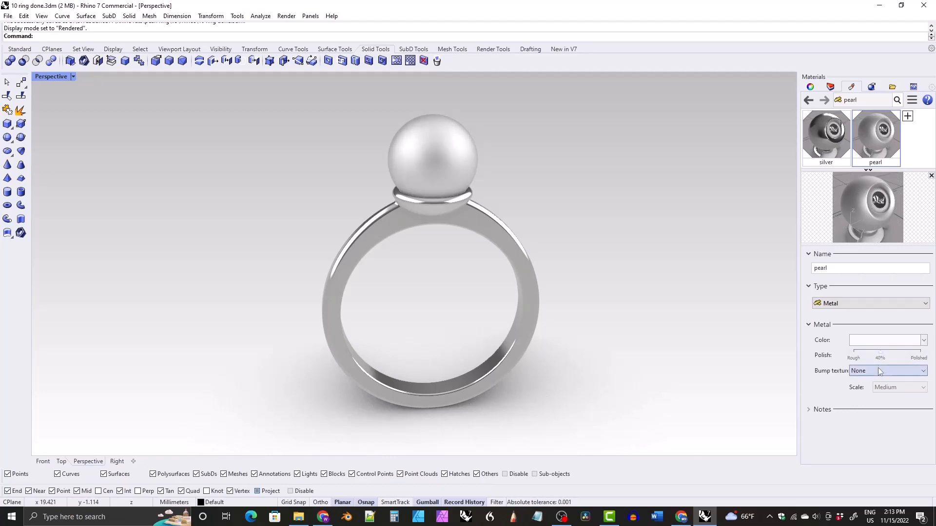
{"action": "right_click_drag", "start_coordinate": [645, 271], "coordinate": [507, 254]}
{"action": "left_click_drag", "start_coordinate": [881, 359], "coordinate": [895, 359]}
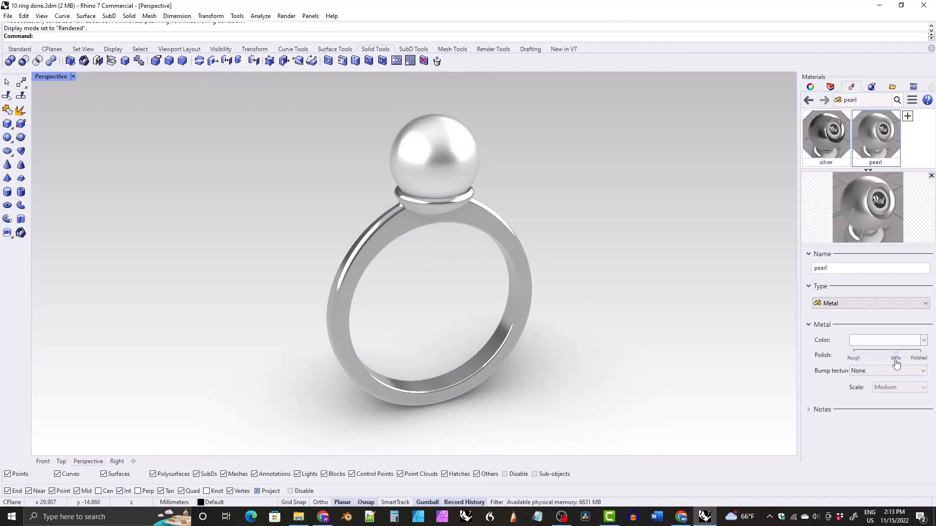
{"action": "left_click_drag", "start_coordinate": [896, 359], "coordinate": [893, 360]}
{"action": "right_click_drag", "start_coordinate": [570, 258], "coordinate": [556, 250]}
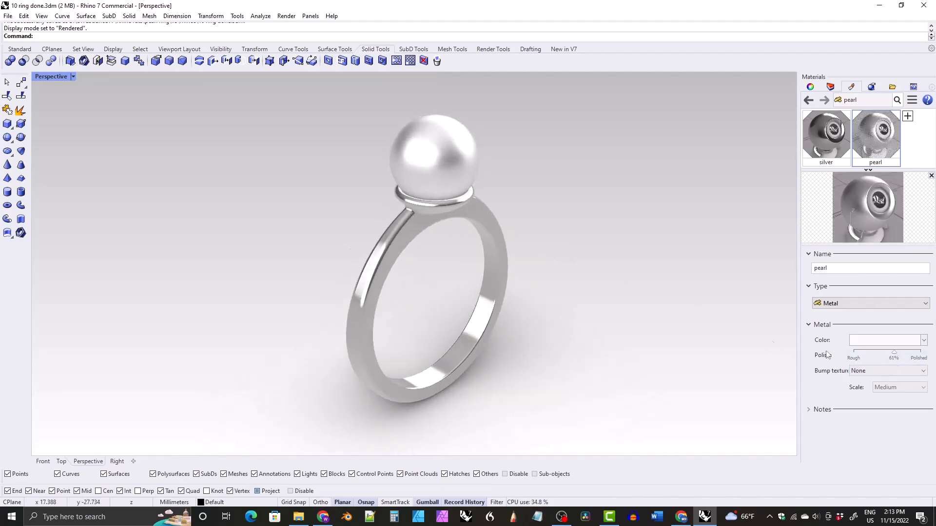
- Set the pearl material's polish to 55%
{"action": "left_click", "coordinate": [895, 360]}
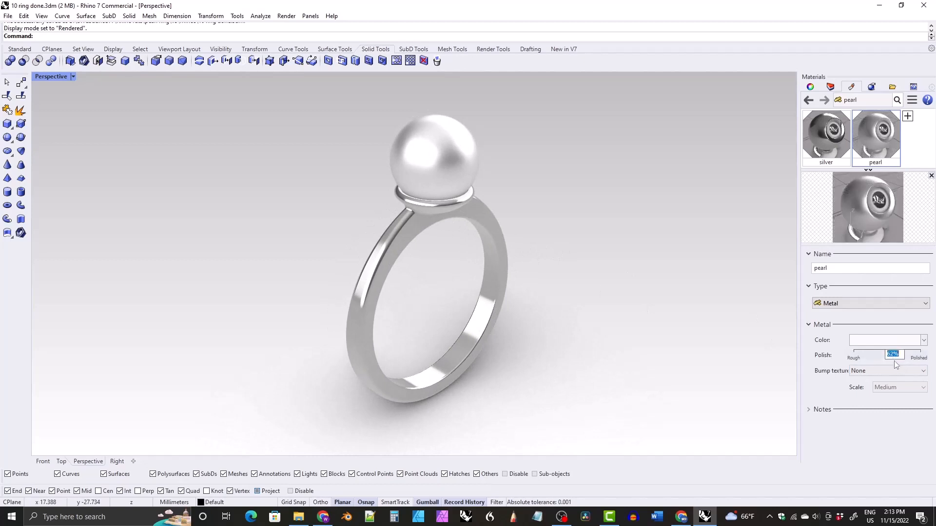
{"action": "type", "text": "55"}
{"action": "key", "text": "Return"}
{"action": "right_click_drag", "start_coordinate": [581, 252], "coordinate": [447, 200]}
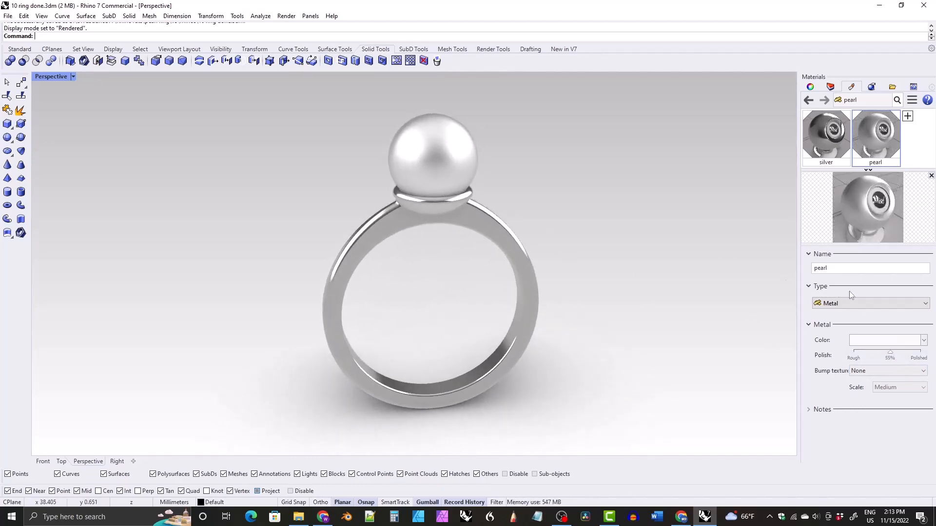
- Give the pearl material a faint warm tint using HSV sliders, with hue 25 and saturation 3
{"action": "left_click", "coordinate": [876, 342]}
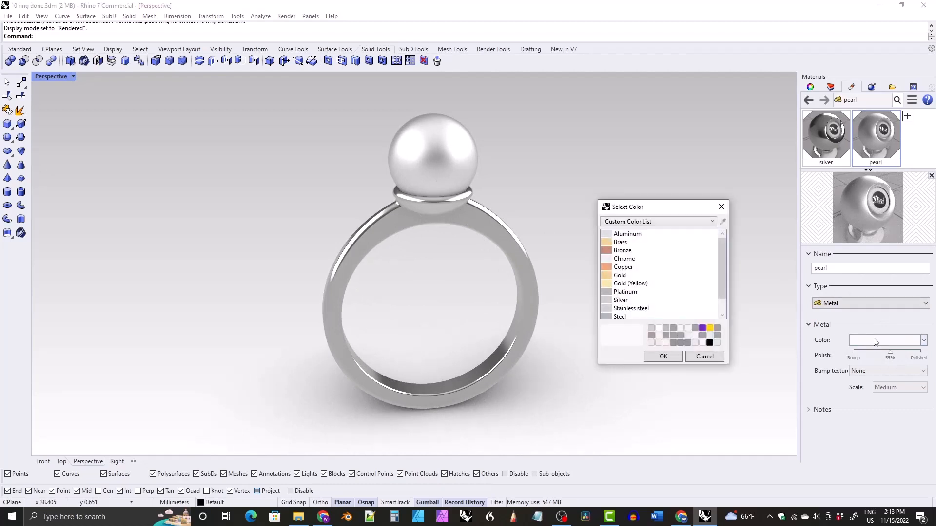
{"action": "left_click", "coordinate": [647, 224]}
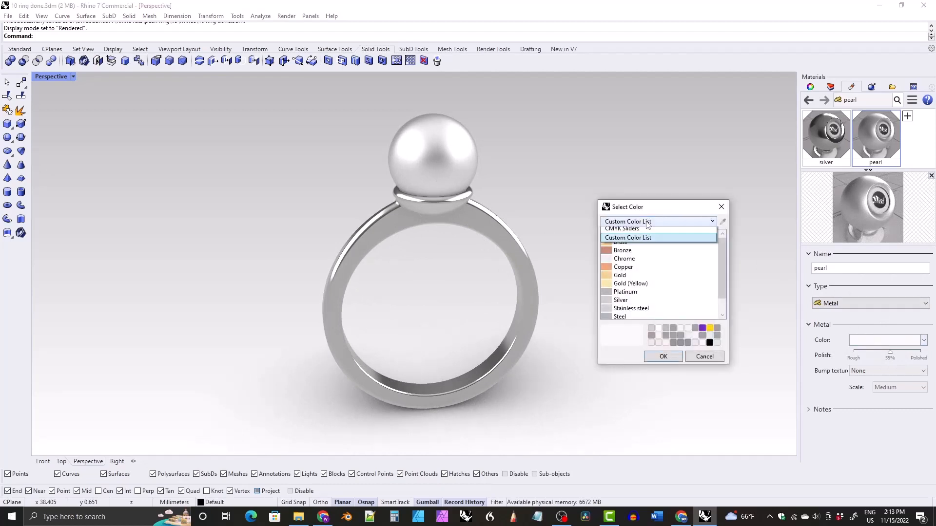
{"action": "left_click", "coordinate": [635, 273]}
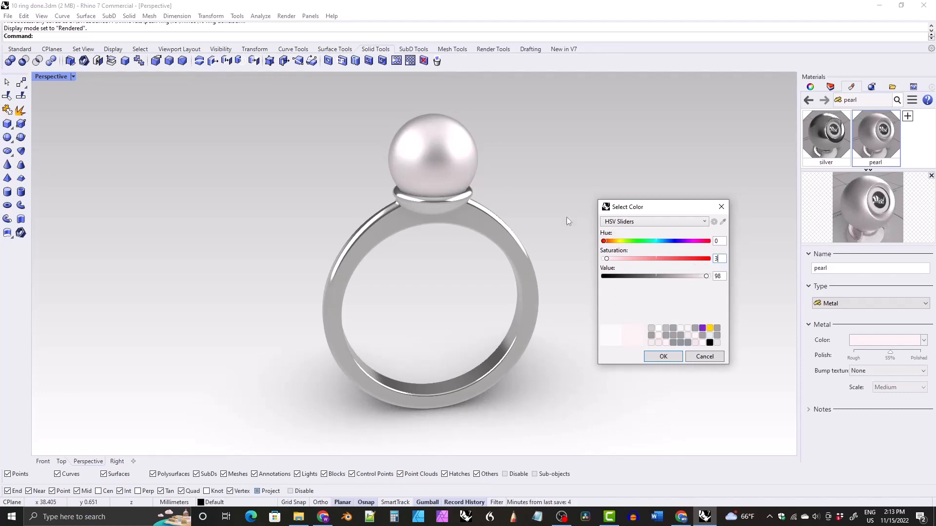
{"action": "mouse_move", "coordinate": [607, 244]}
{"action": "left_mouse_down"}
{"action": "mouse_move", "coordinate": [699, 246]}
{"action": "mouse_move", "coordinate": [608, 243]}
{"action": "left_mouse_up"}
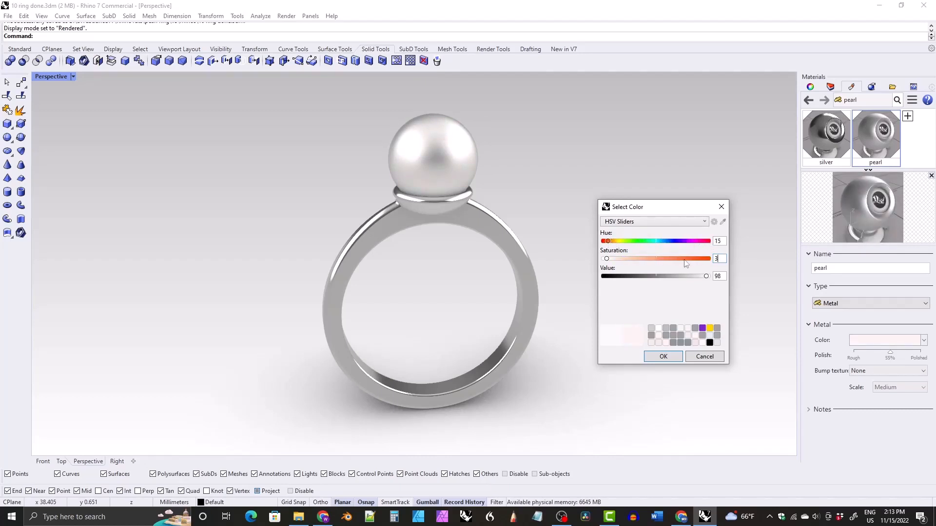
{"action": "double_click", "coordinate": [718, 242]}
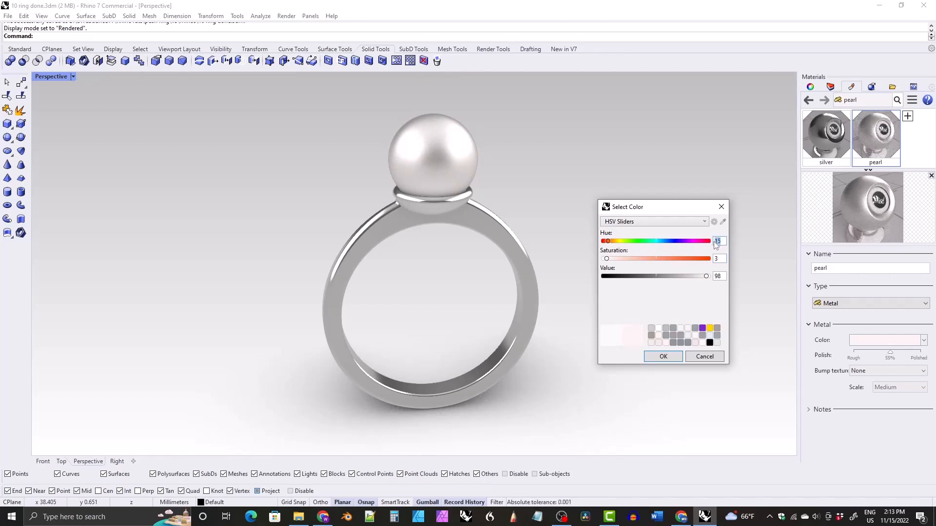
{"action": "type", "text": "25"}
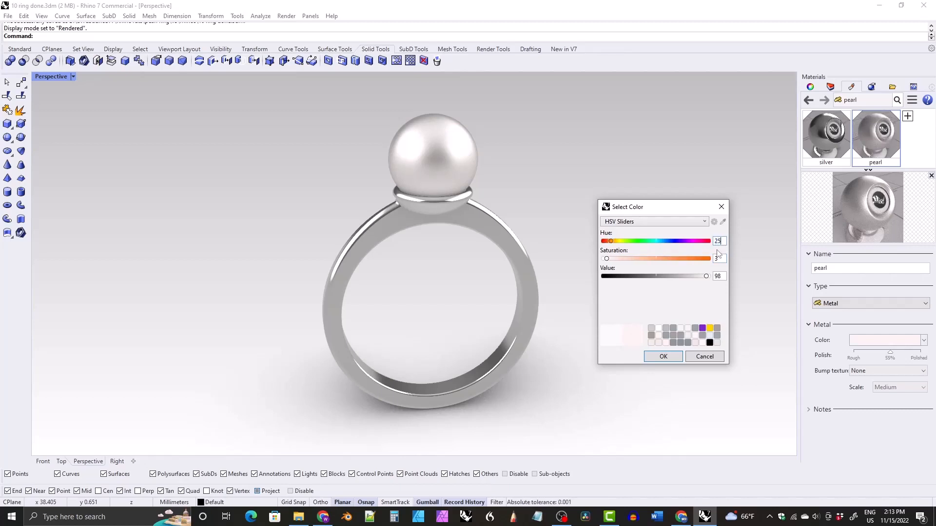
{"action": "left_click", "coordinate": [663, 356]}
{"action": "mouse_move", "coordinate": [426, 211]}
{"action": "right_mouse_down"}
{"action": "mouse_move", "coordinate": [556, 194]}
{"action": "mouse_move", "coordinate": [533, 179]}
{"action": "mouse_move", "coordinate": [470, 194]}
{"action": "mouse_move", "coordinate": [437, 221]}
{"action": "right_mouse_up"}
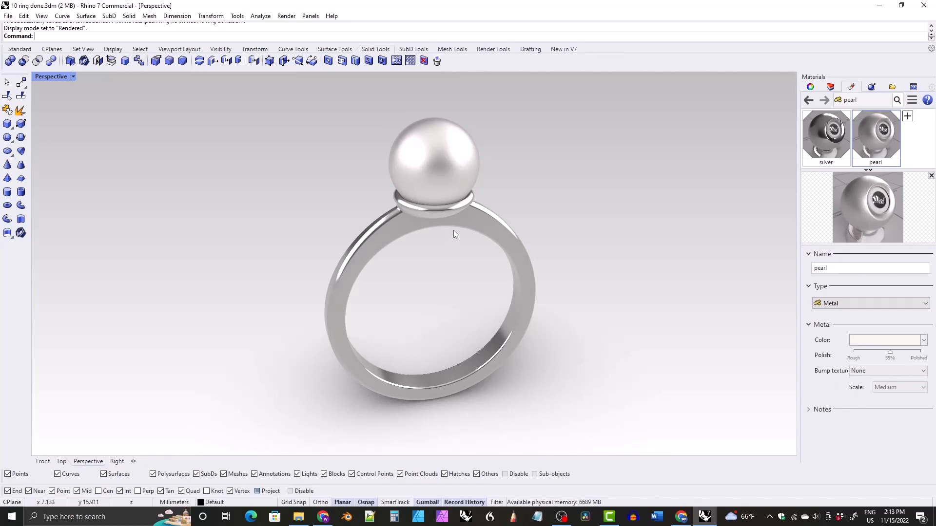
- Create another metal material, apply it to the sphere and name it pearl dark
{"action": "left_click", "coordinate": [906, 119]}
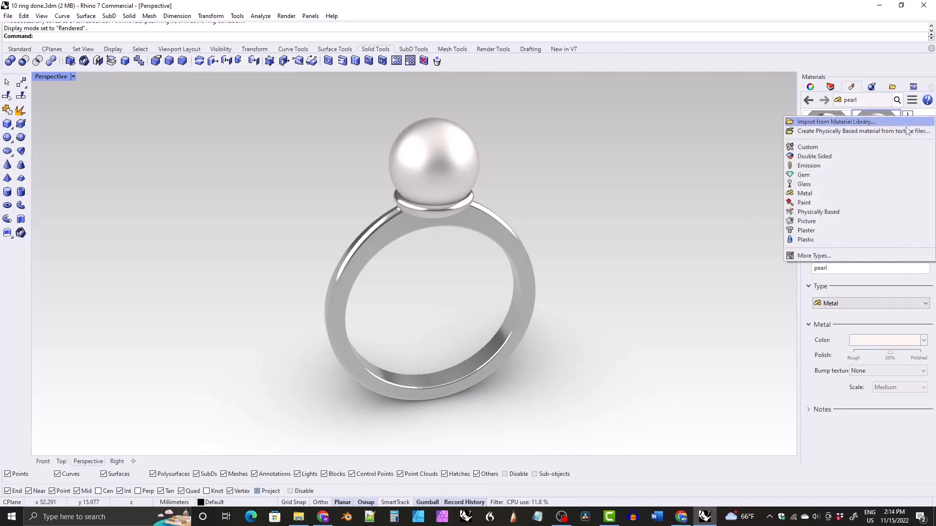
{"action": "left_click", "coordinate": [813, 188]}
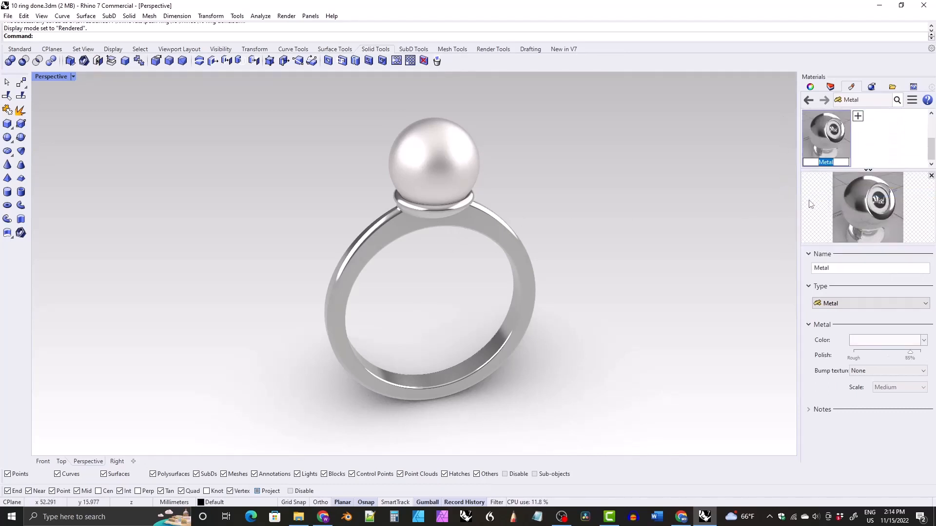
{"action": "left_click_drag", "start_coordinate": [829, 139], "coordinate": [445, 150]}
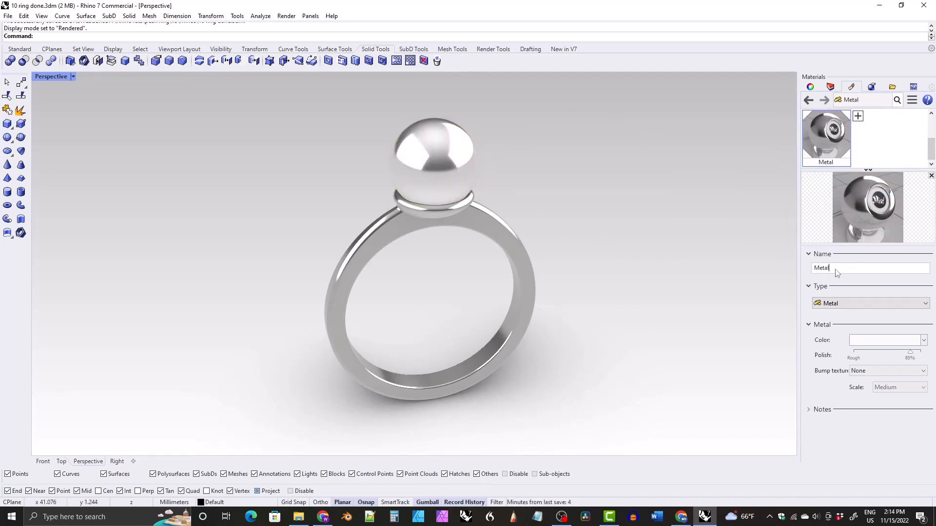
{"action": "left_click_drag", "start_coordinate": [838, 271], "coordinate": [817, 277]}
{"action": "type", "text": "pearl dark"}
{"action": "key", "text": "Return"}
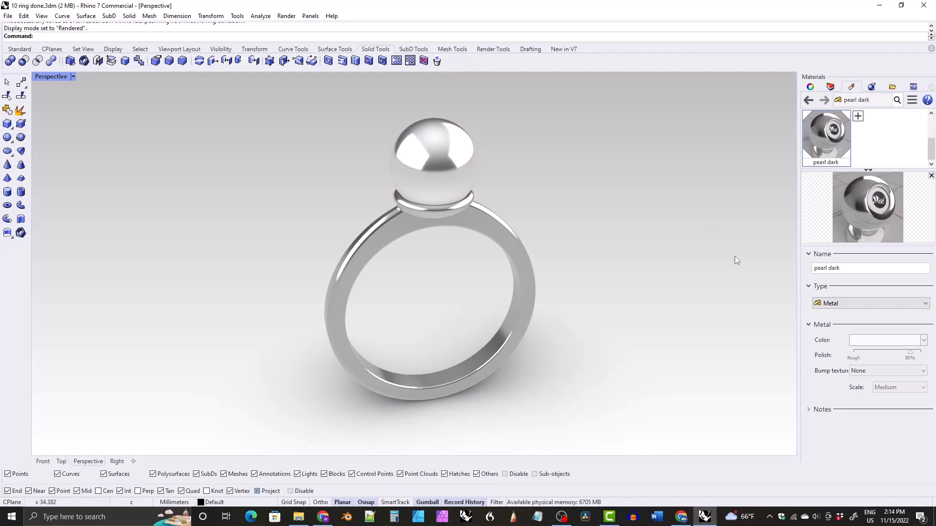
- Set the pearl dark material's polish to 65%
{"action": "left_click", "coordinate": [909, 359]}
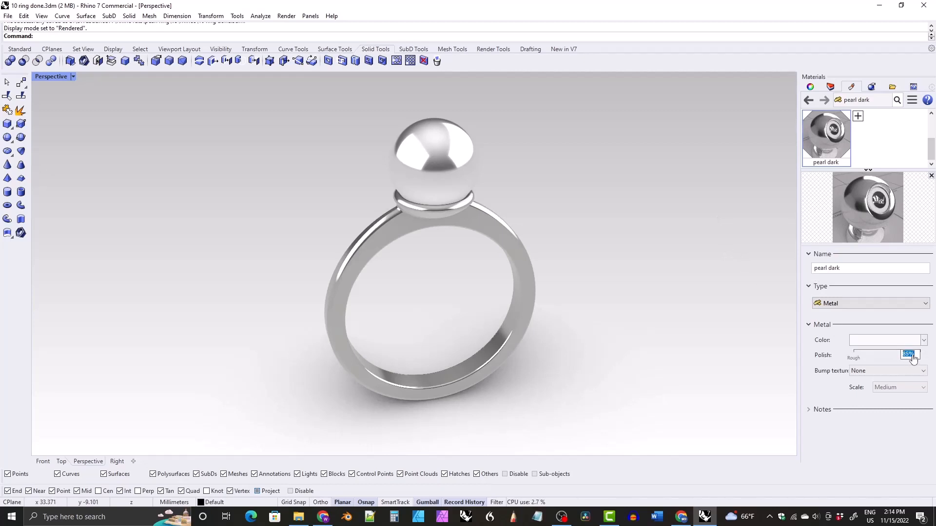
{"action": "type", "text": "65"}
{"action": "key", "text": "Return"}
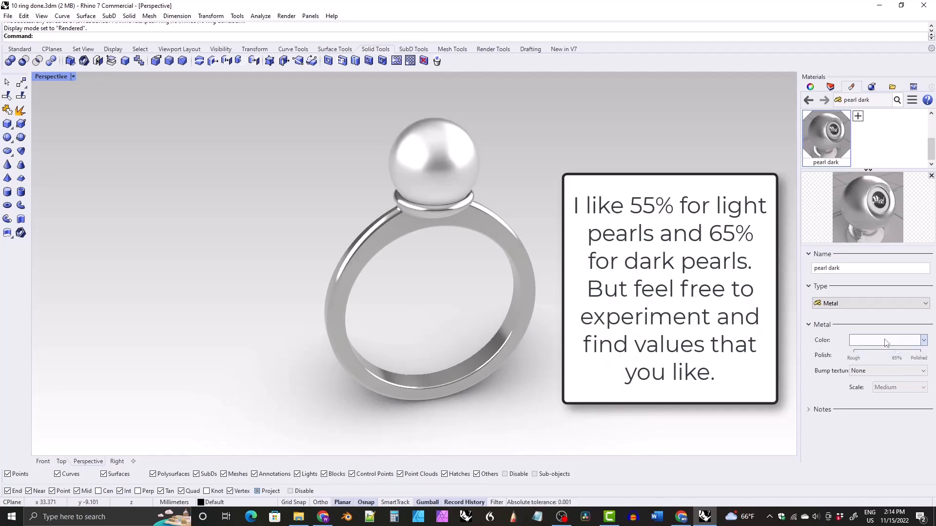
- Set the pearl dark material's colour in HSV to value 65, saturation 7 and a blue hue of about 198
{"action": "left_click", "coordinate": [885, 342]}
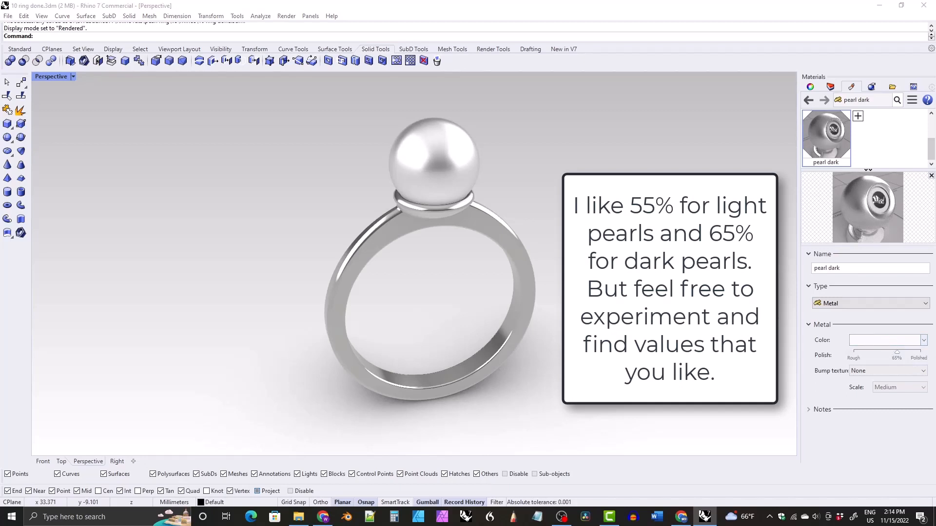
{"action": "type", "text": "65"}
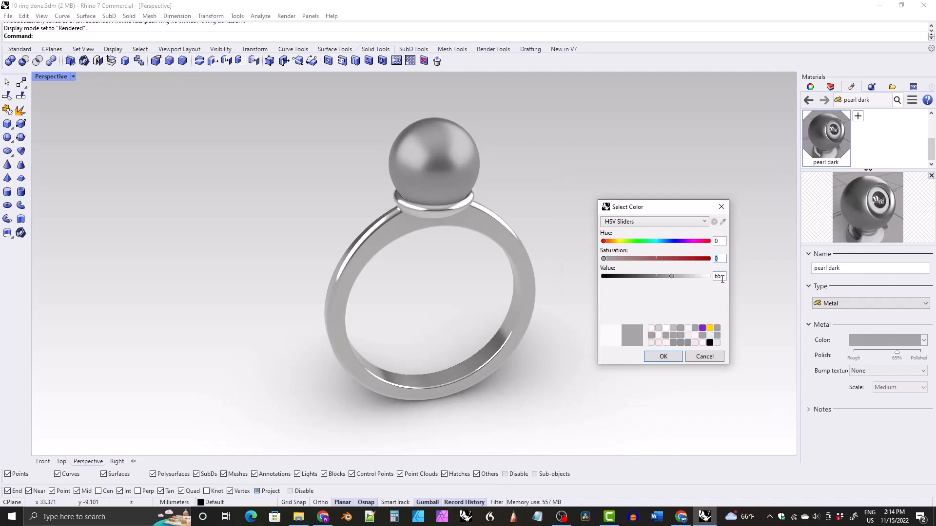
{"action": "type", "text": "7"}
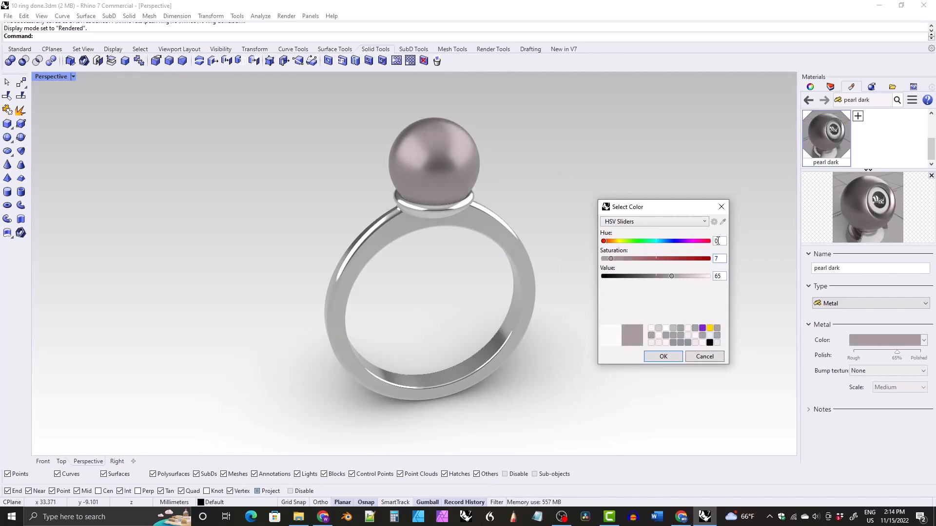
{"action": "left_click_drag", "start_coordinate": [604, 242], "coordinate": [661, 245]}
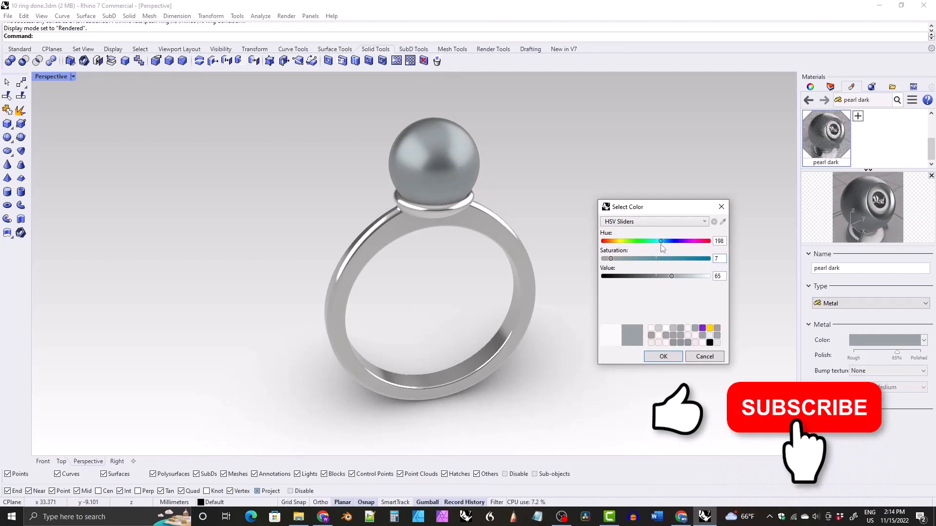
{"action": "key", "text": "Return"}
{"action": "mouse_move", "coordinate": [462, 234]}
{"action": "right_mouse_down"}
{"action": "mouse_move", "coordinate": [472, 230]}
{"action": "mouse_move", "coordinate": [441, 244]}
{"action": "mouse_move", "coordinate": [457, 223]}
{"action": "right_mouse_up"}
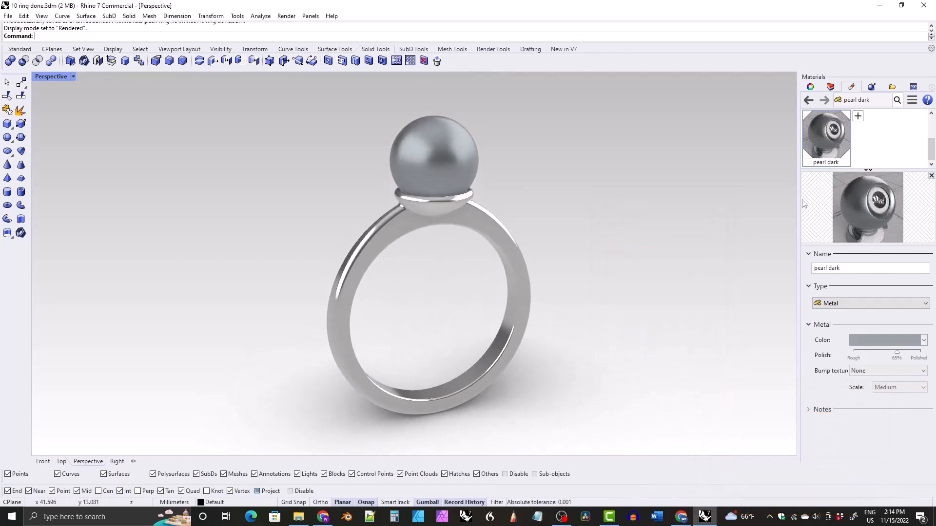
- Collapse the material settings to leave only the material thumbnails, and check the dark pearl ring from several angles
{"action": "left_click", "coordinate": [867, 170]}
{"action": "right_click_drag", "start_coordinate": [789, 192], "coordinate": [398, 200]}
{"action": "right_click_drag", "start_coordinate": [351, 241], "coordinate": [431, 260]}
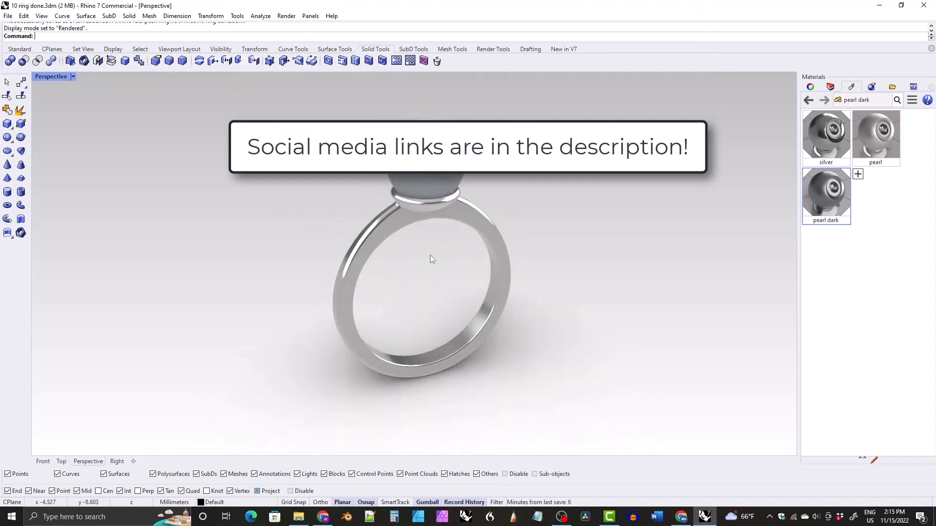